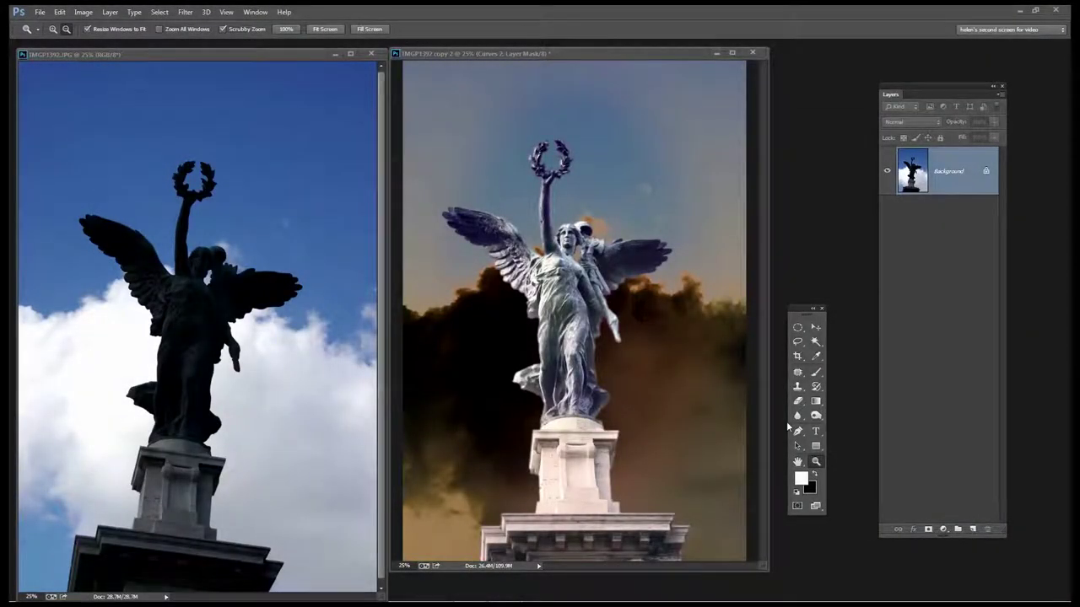
Minimize the finished copy's window, and show the whole IMGP1392.JPG photo at 16.7% in a moved, enlarged window.
click(135, 54)
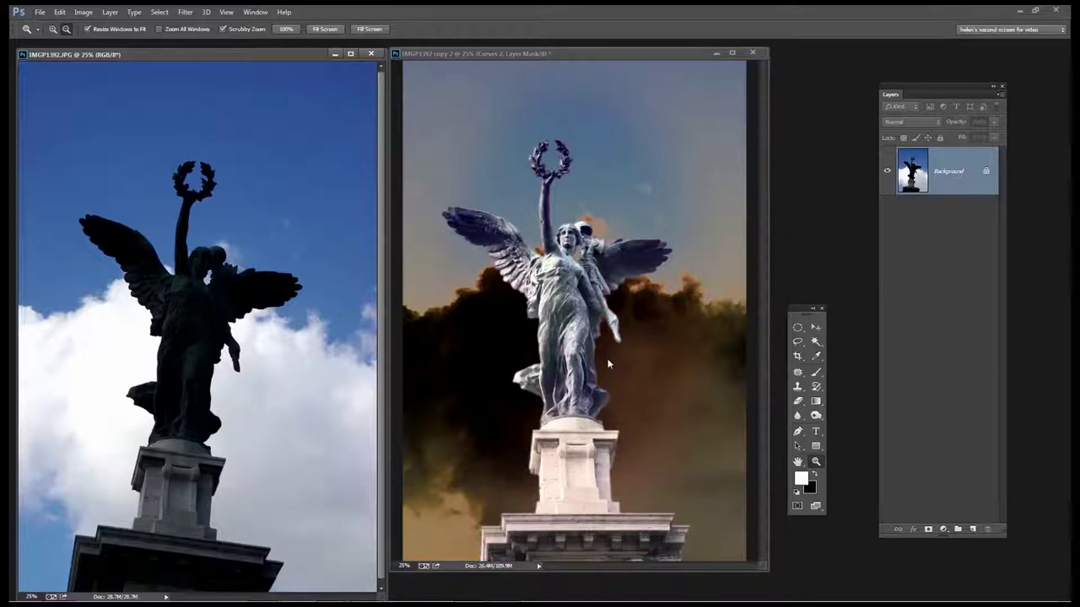
click(714, 56)
drag(270, 52, 402, 63)
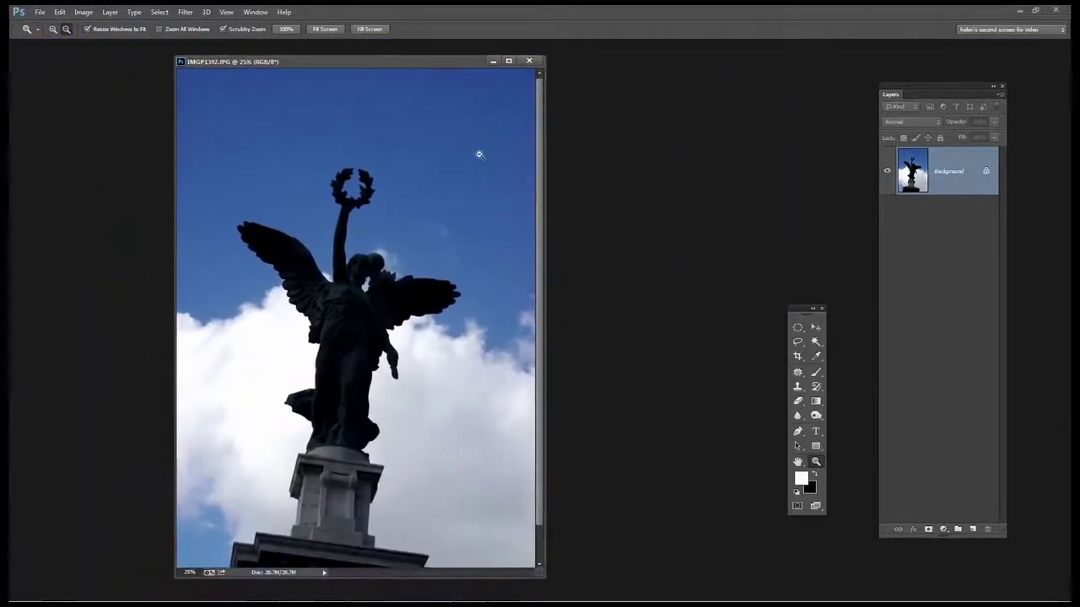
alt+click(328, 395)
drag(414, 432, 623, 553)
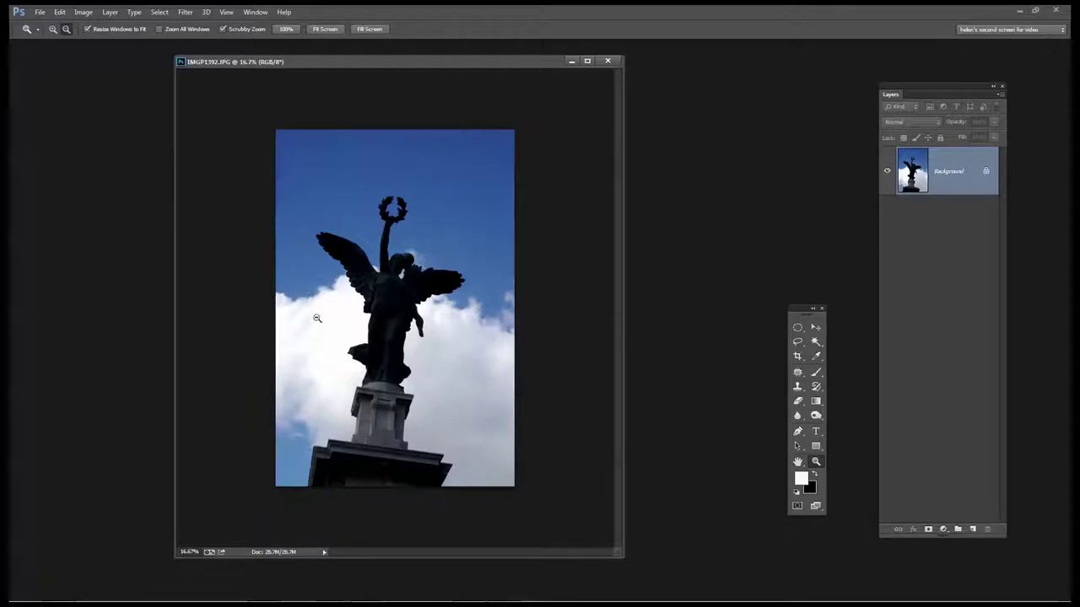
Straighten the photo's layer using a Ruler tool line drawn along the upper ledge of the monument's base.
click(816, 357)
drag(818, 361, 840, 388)
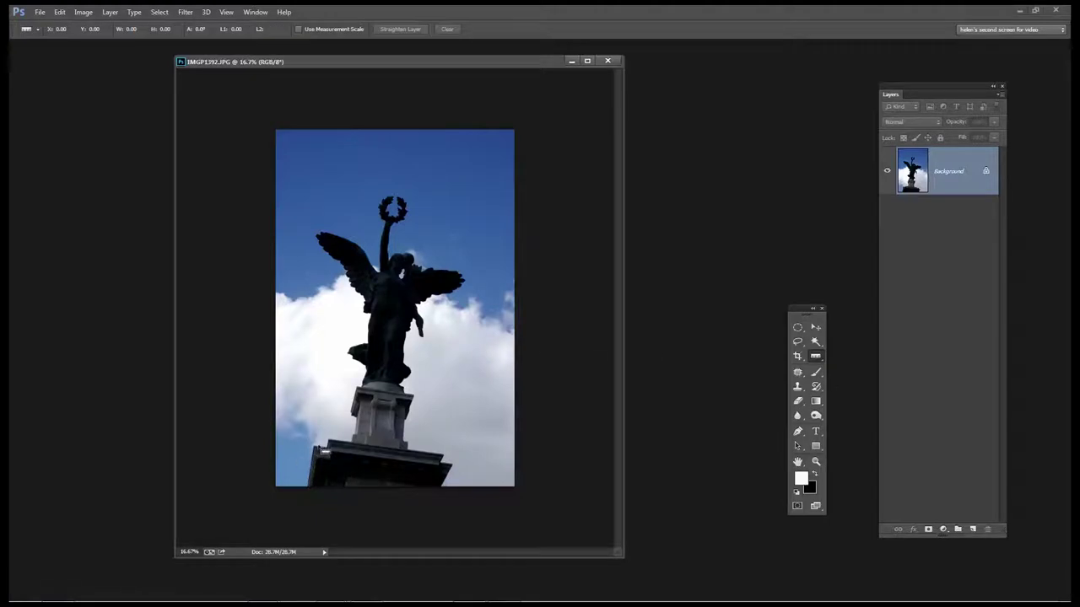
drag(322, 439, 464, 458)
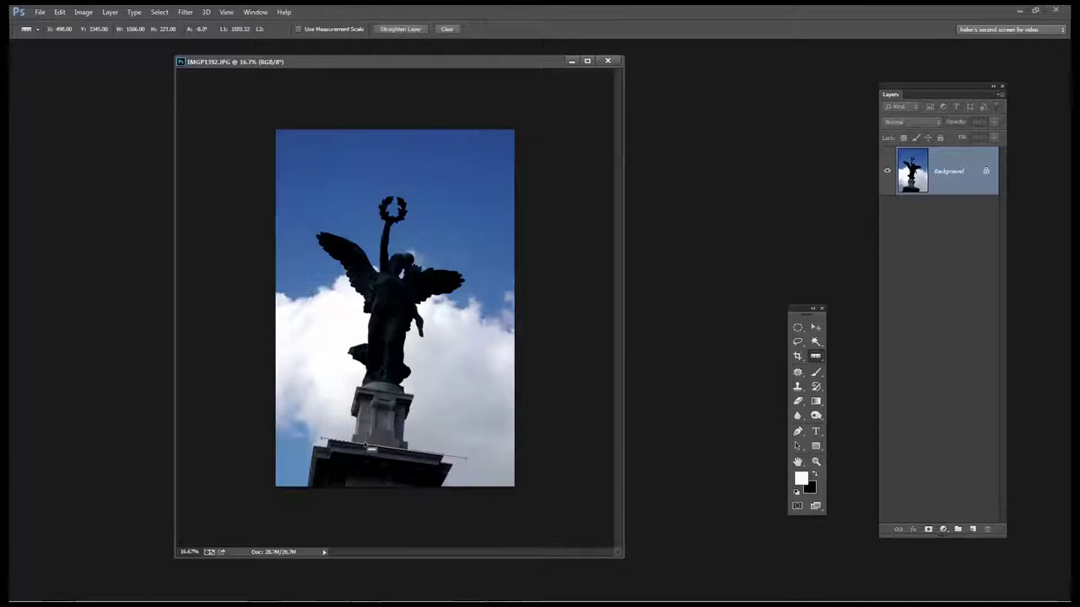
click(400, 30)
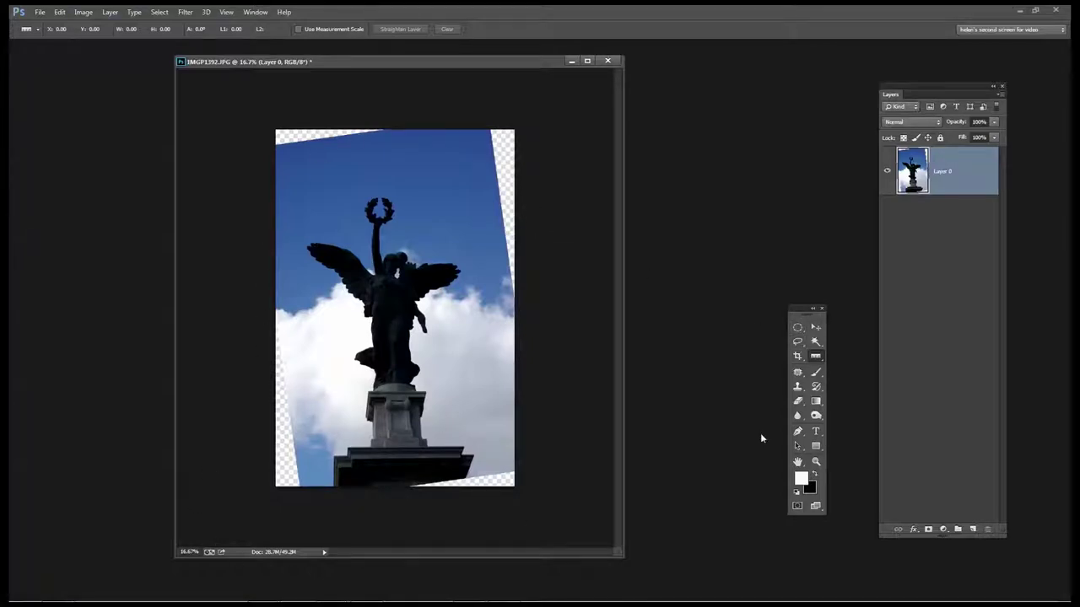
Select the transparent corner wedges around the rotated photo with the Magic Wand and expand the selection slightly.
click(815, 342)
click(509, 164)
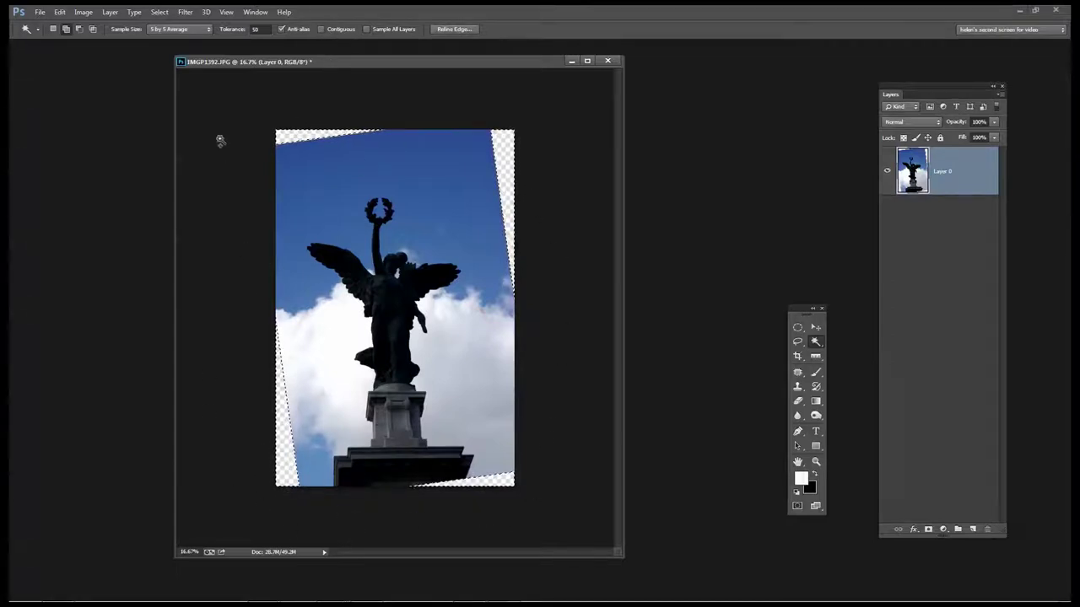
click(160, 13)
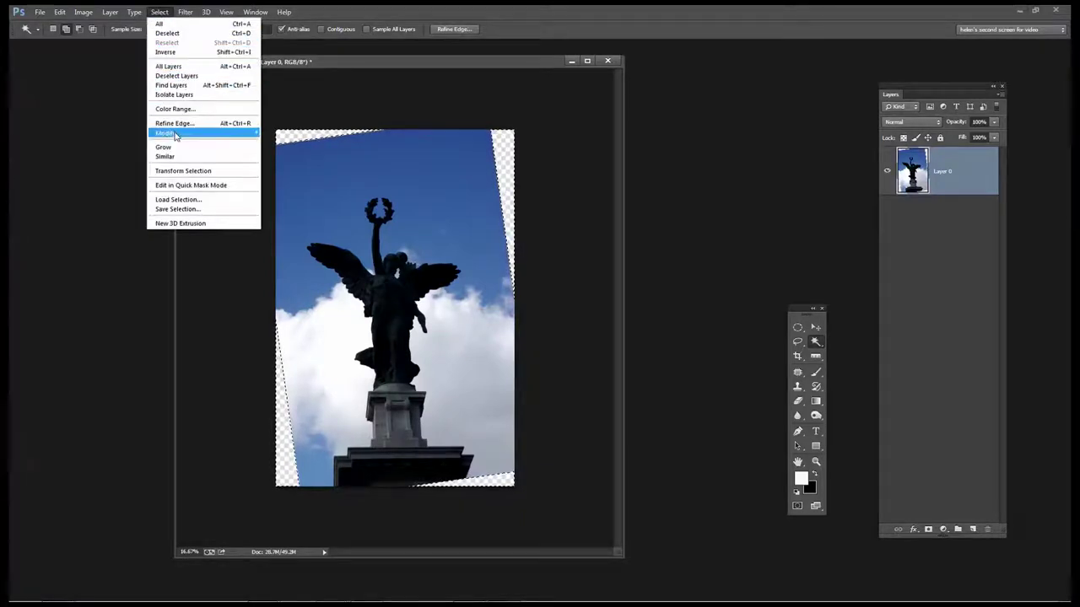
mouse_move(176, 135)
click(117, 155)
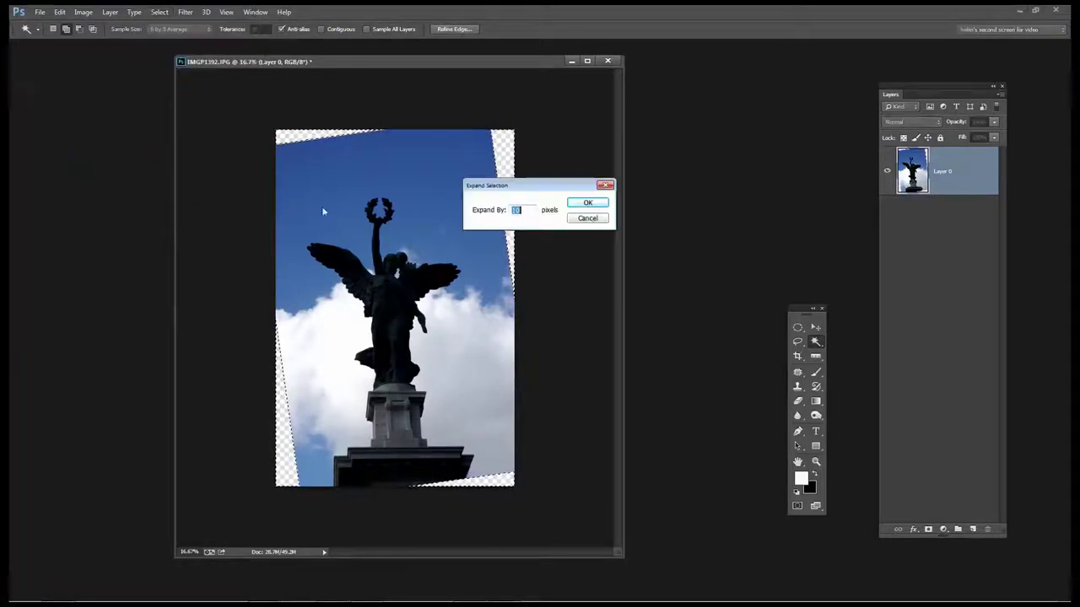
click(590, 202)
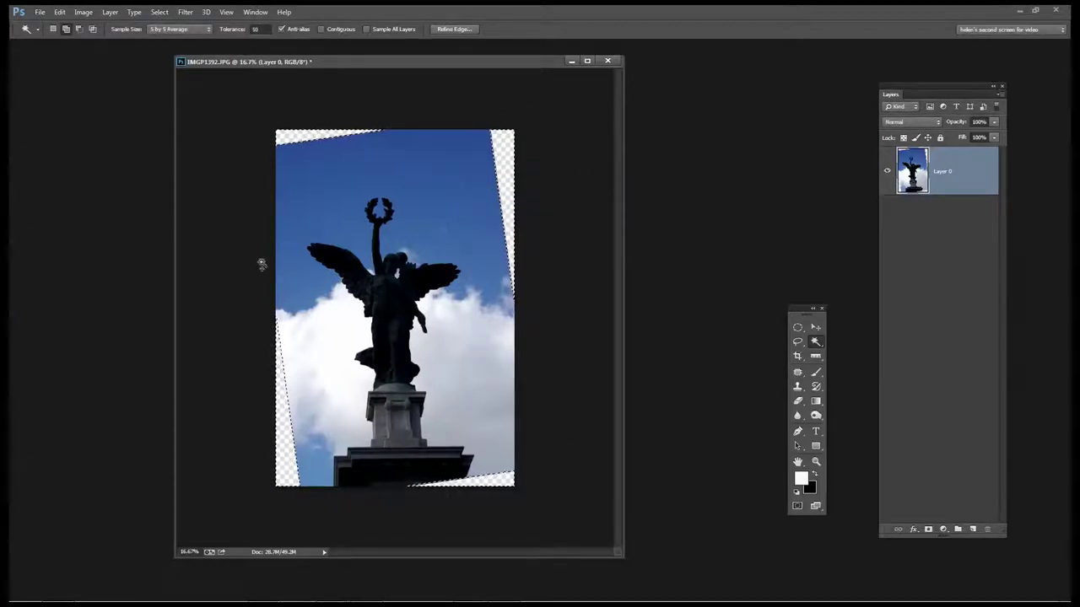
Fill the selected empty corners with Content-Aware contents in Normal mode, and deselect.
click(60, 13)
click(74, 157)
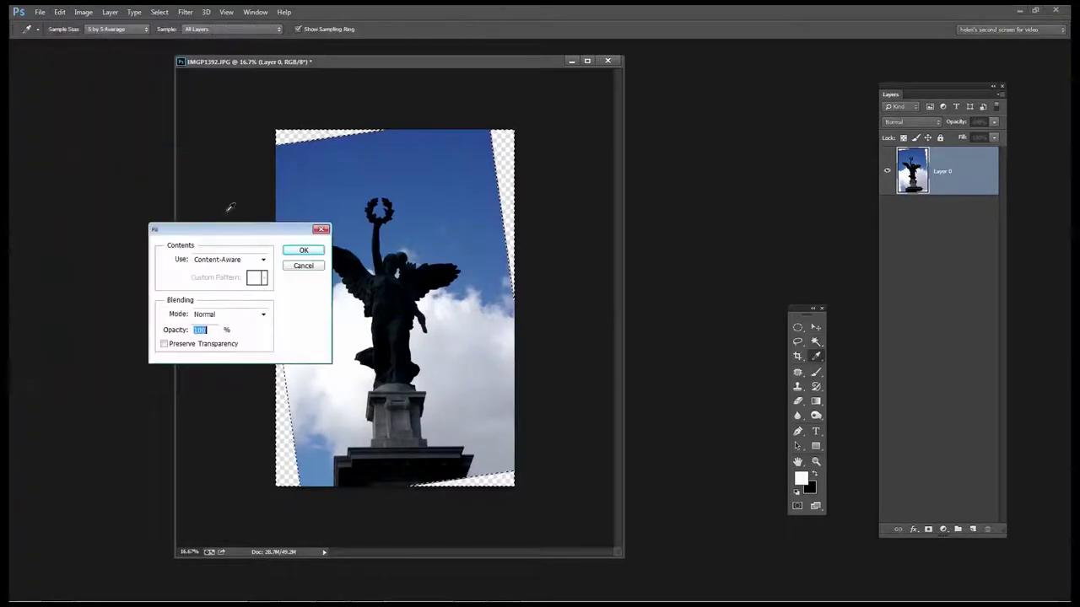
click(305, 253)
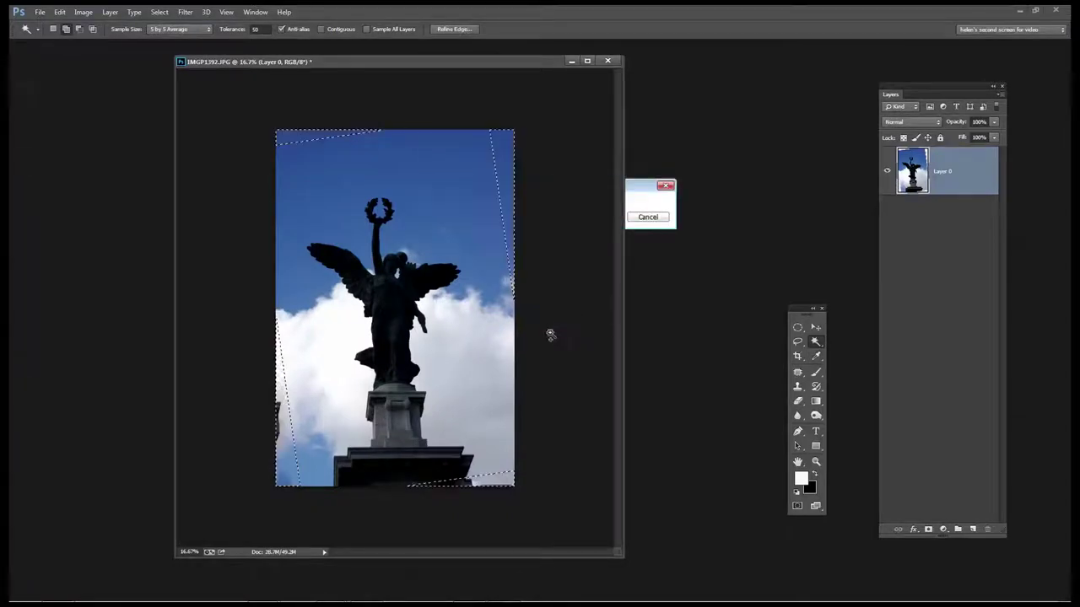
key(ctrl+d)
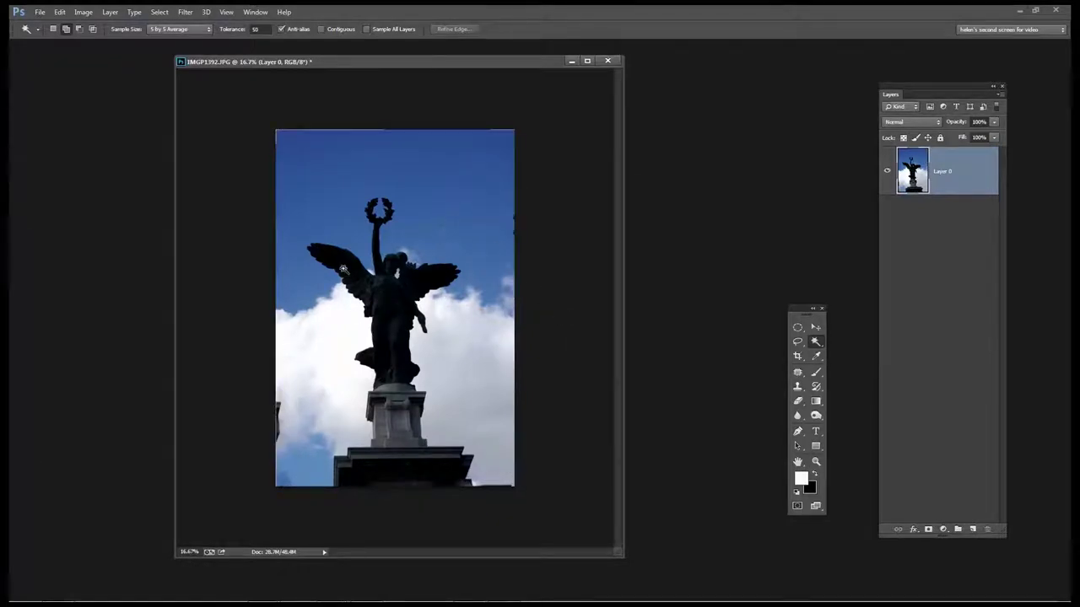
Patch the stray fill artifacts at the photo's lower-left edge, lower-right corner and upper-right edge using clean sky areas.
click(798, 373)
mouse_move(271, 395)
mouse_down()
mouse_move(301, 403)
mouse_move(291, 451)
mouse_move(304, 489)
mouse_move(263, 498)
mouse_move(269, 391)
mouse_up()
drag(295, 425, 315, 436)
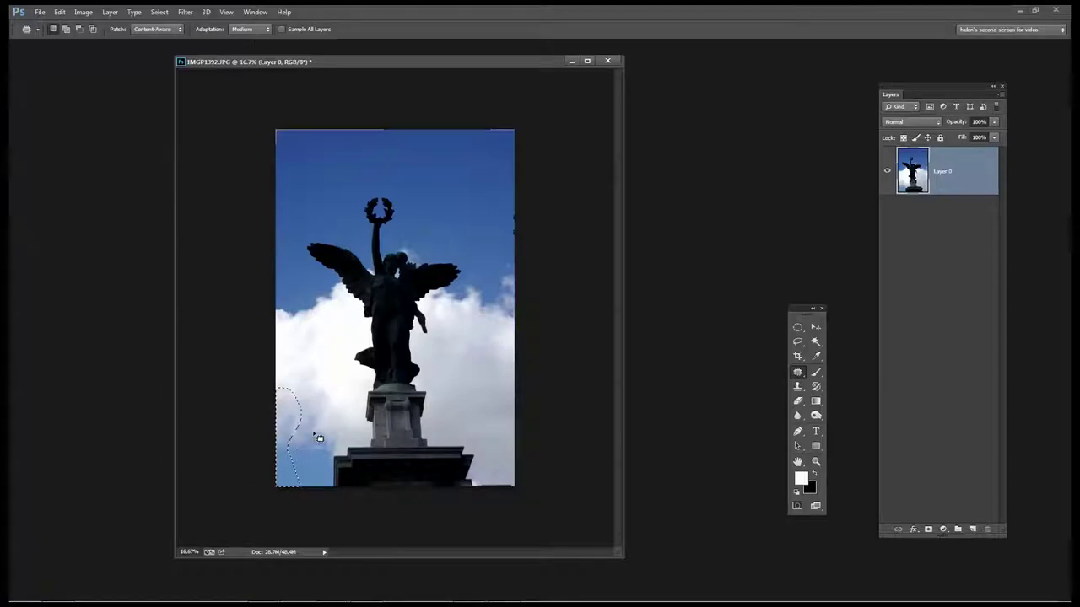
mouse_move(506, 472)
mouse_down()
mouse_move(474, 488)
mouse_move(483, 498)
mouse_move(524, 505)
mouse_move(528, 491)
mouse_move(491, 476)
mouse_move(498, 422)
mouse_up()
mouse_move(523, 191)
mouse_down()
mouse_move(507, 248)
mouse_move(524, 260)
mouse_move(531, 237)
mouse_move(487, 231)
mouse_up()
Reset the crop frame and crop a thin strip off the photo's edges to remove the leftover border flaws.
click(798, 357)
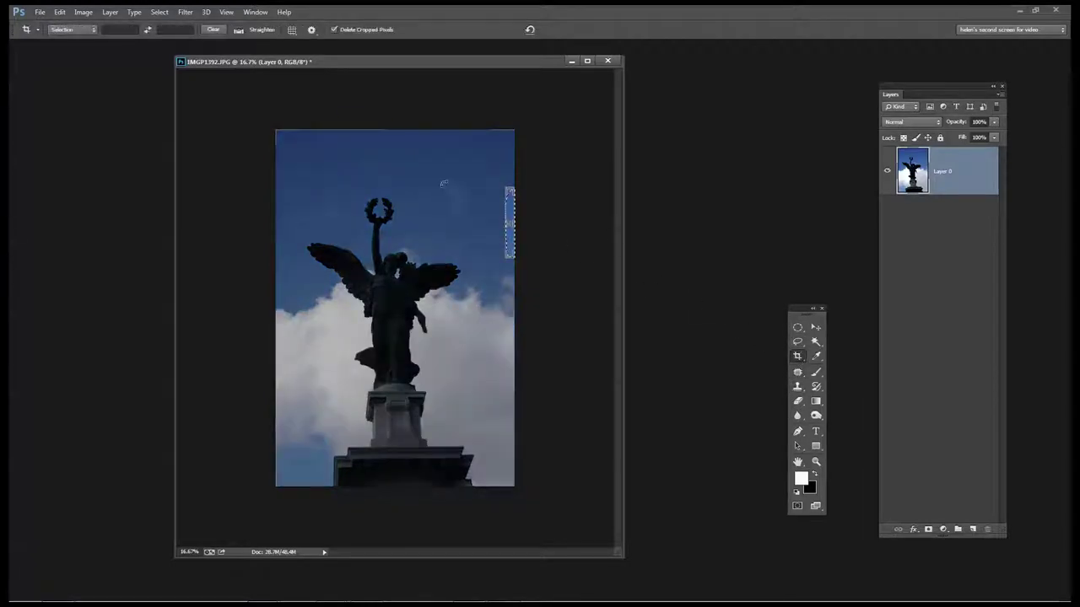
click(528, 29)
drag(393, 129, 394, 133)
drag(274, 314, 280, 312)
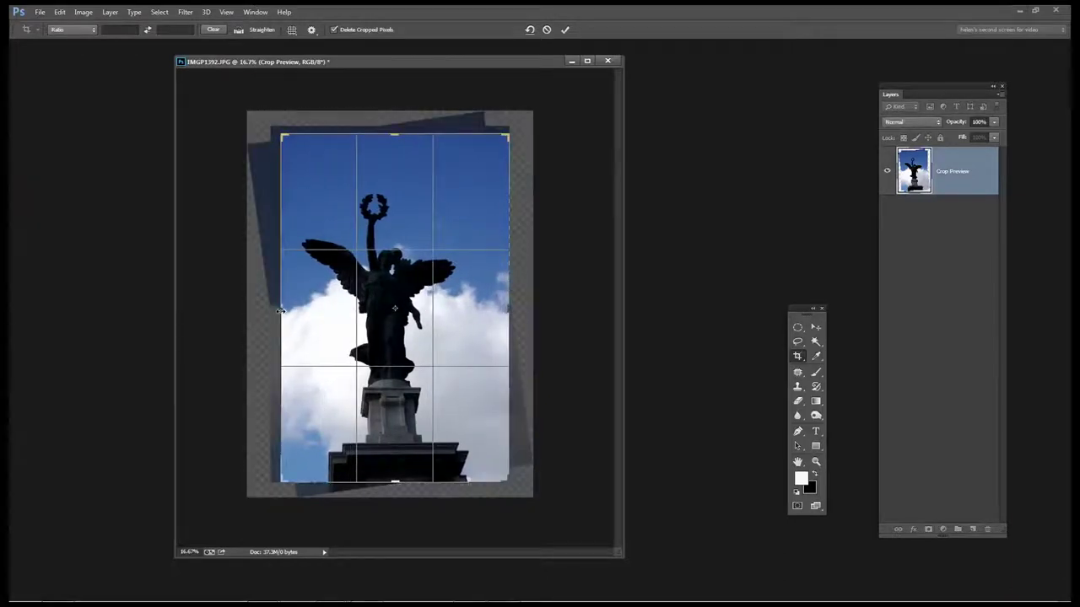
click(565, 29)
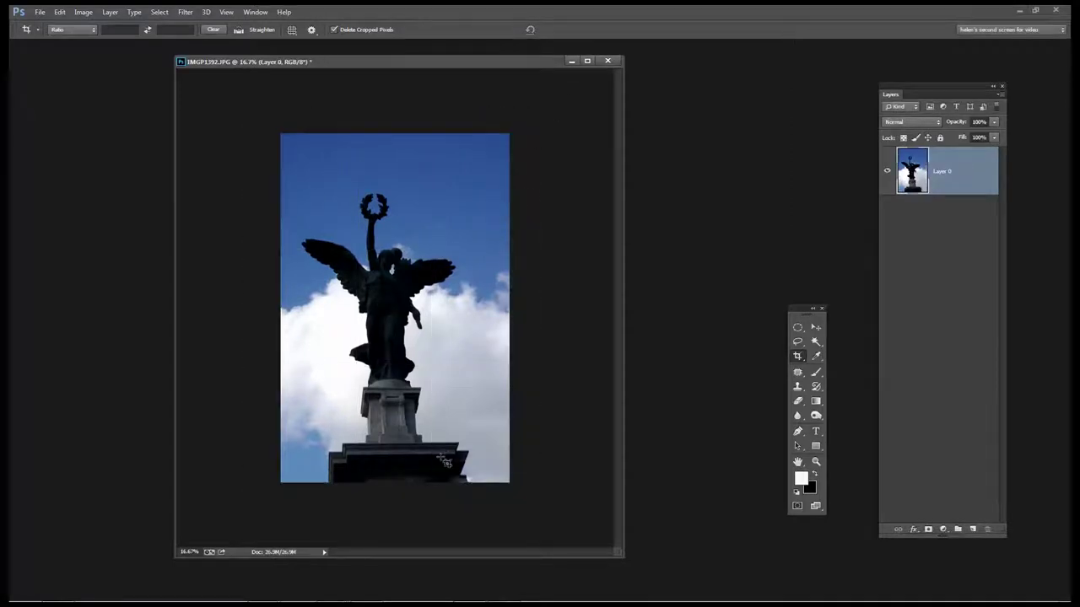
Rearrange the workspace so the layers list sits beside the image window, and widen the list slightly.
drag(388, 70, 318, 75)
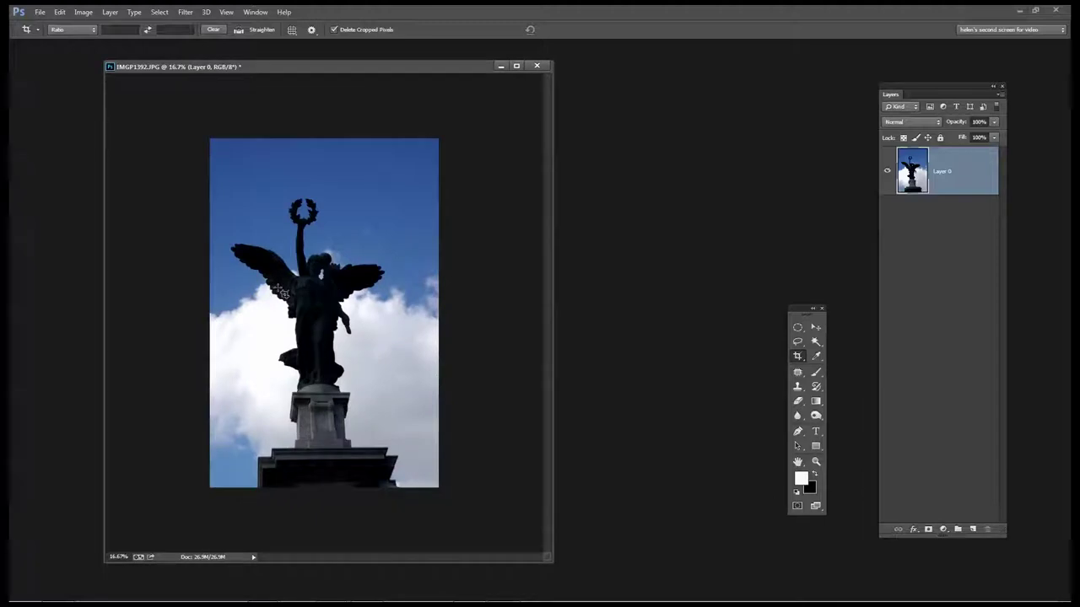
drag(930, 88, 627, 96)
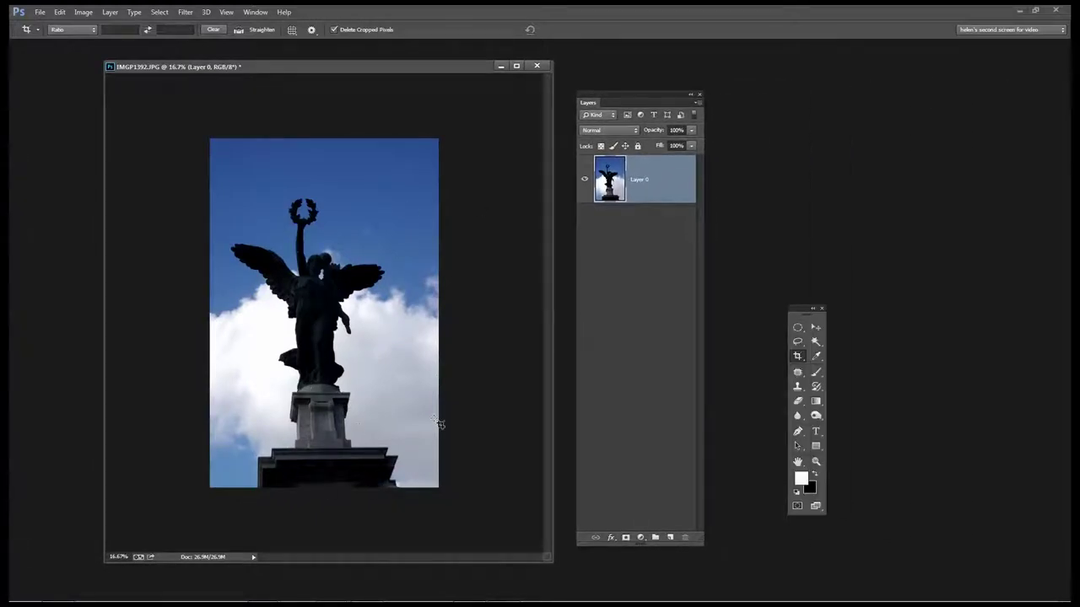
drag(703, 211, 733, 208)
Duplicate Layer 0 under its default name.
right_click(673, 195)
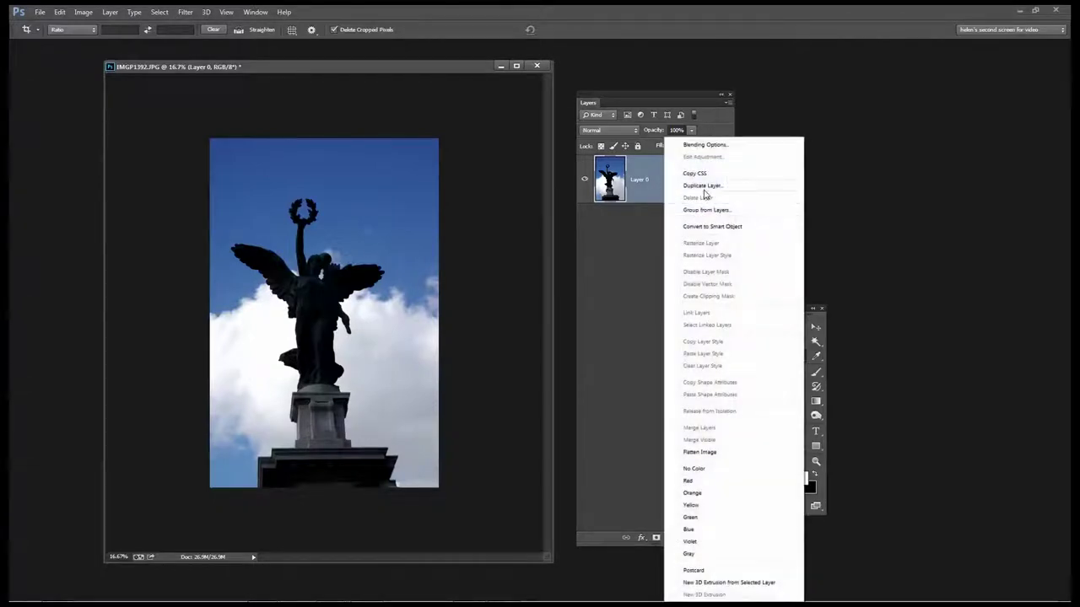
click(703, 187)
key(Return)
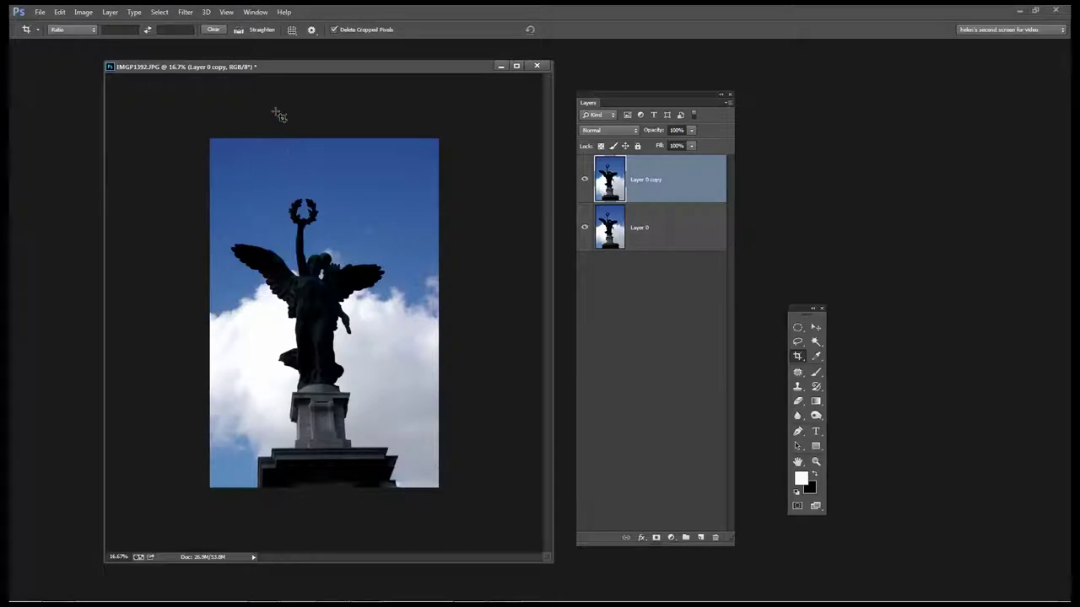
Display the channels next to the image and compare the Red, Green and Blue channels one at a time.
click(253, 12)
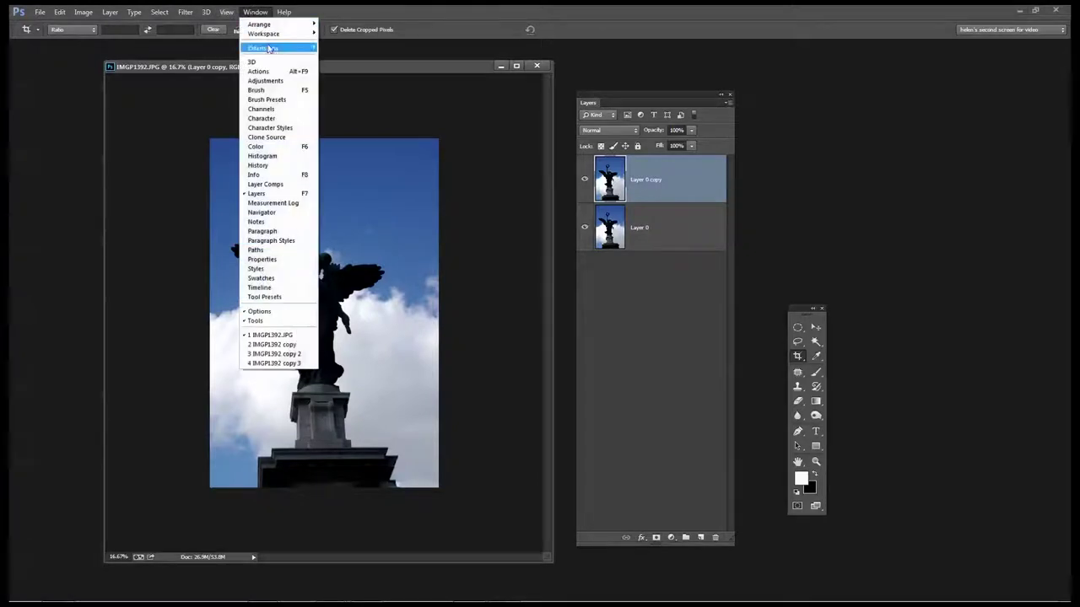
click(261, 109)
drag(754, 243, 513, 331)
click(509, 361)
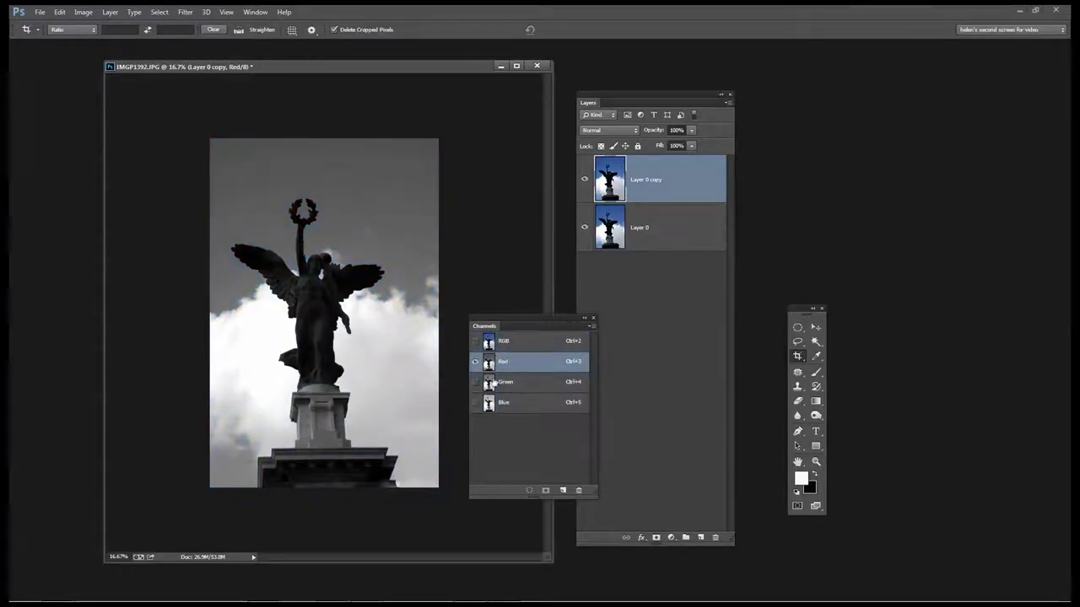
click(520, 385)
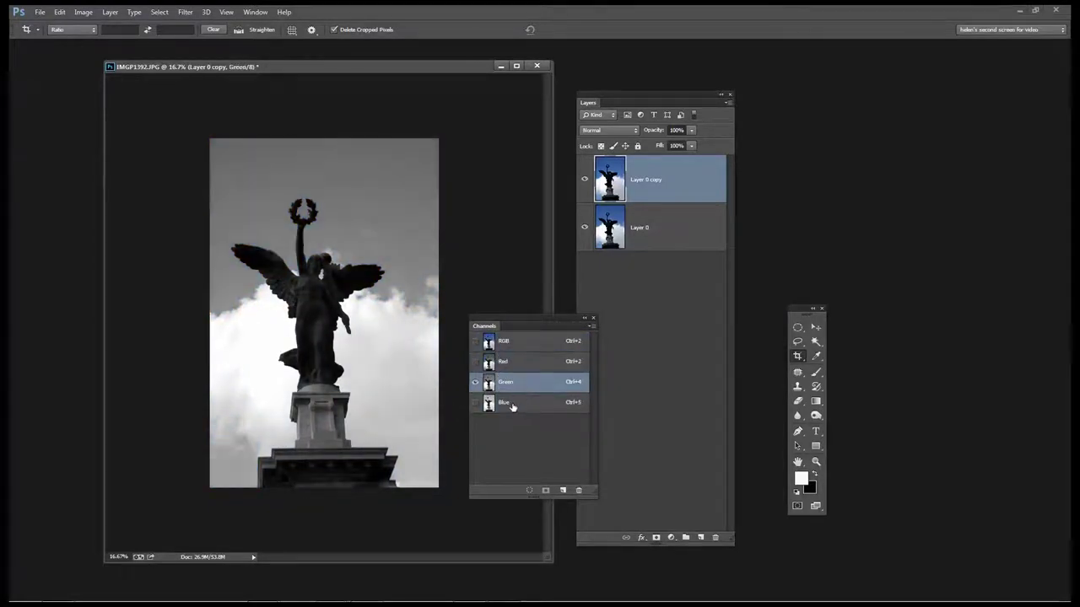
click(512, 406)
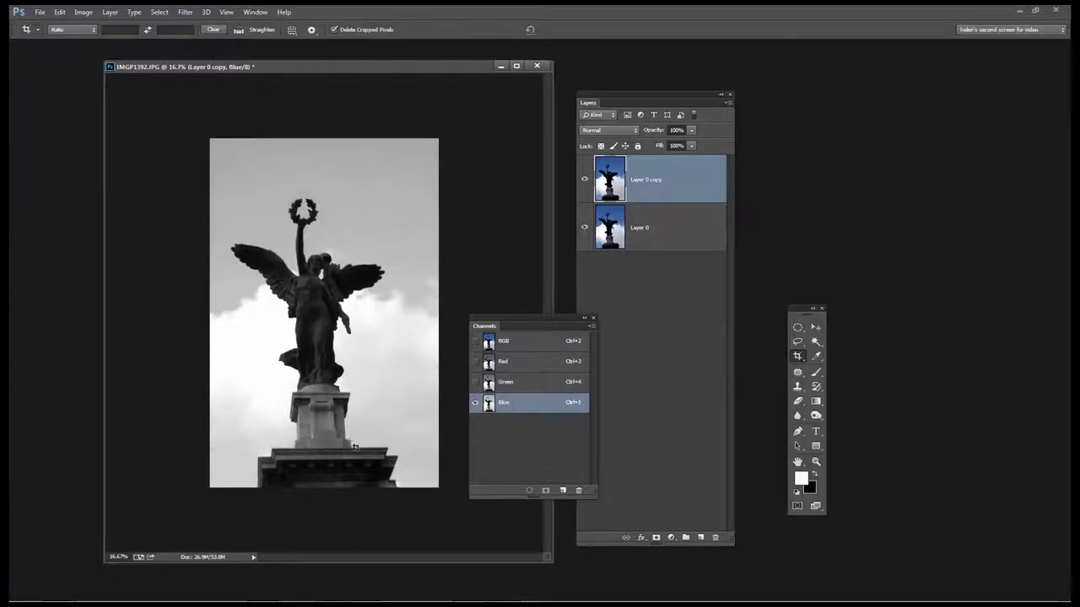
Duplicate the Blue channel as Blue copy and make only the duplicate visible.
right_click(508, 405)
click(528, 409)
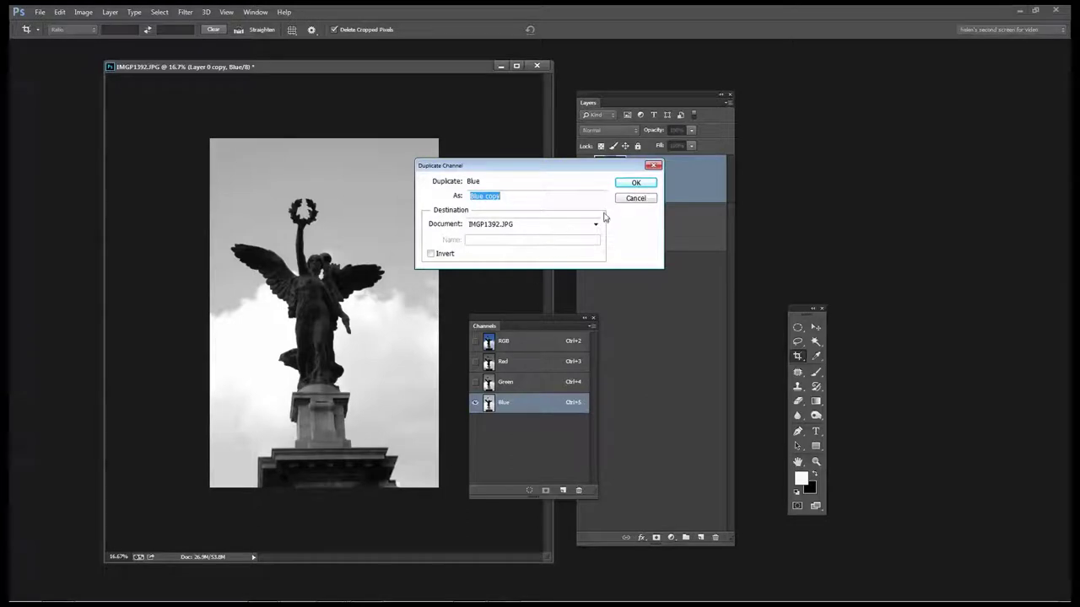
click(636, 182)
click(475, 422)
click(475, 402)
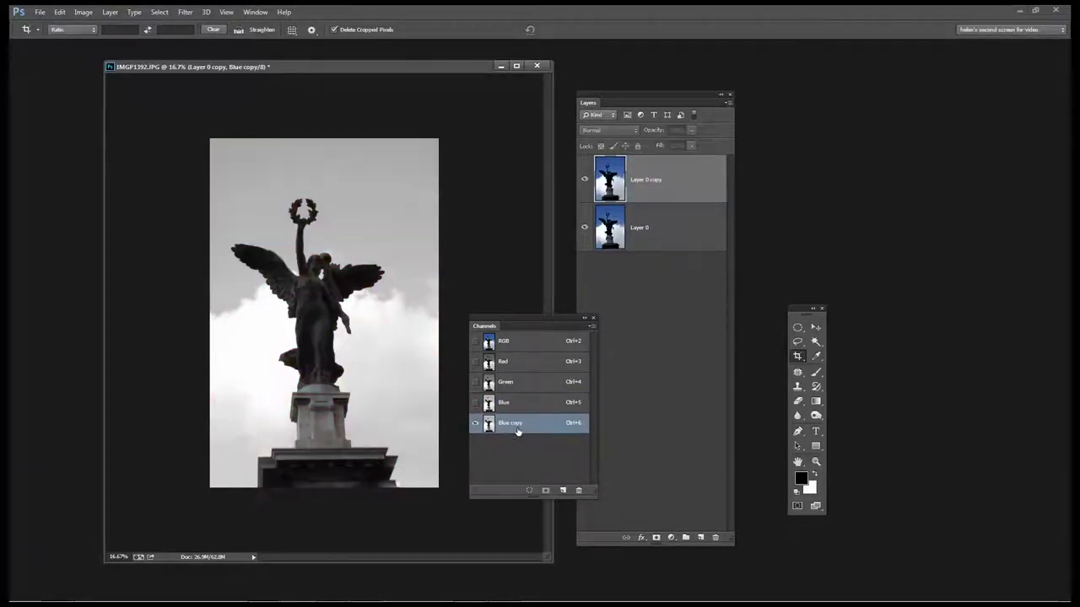
Apply Levels to the Blue copy channel with midtones at 0.37 and the white input level at 167.
click(82, 11)
mouse_move(97, 39)
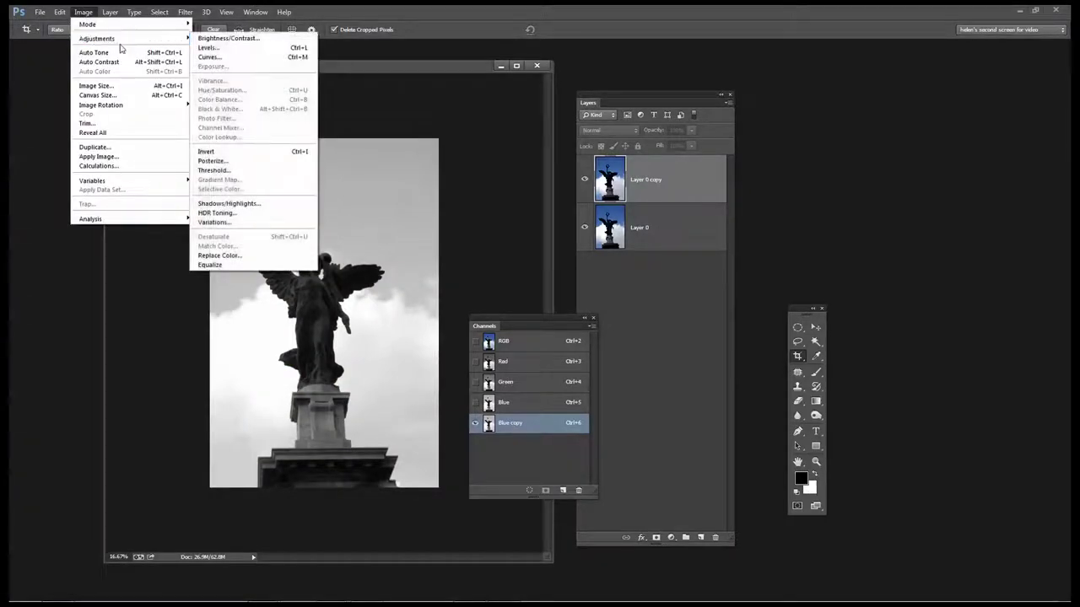
click(203, 48)
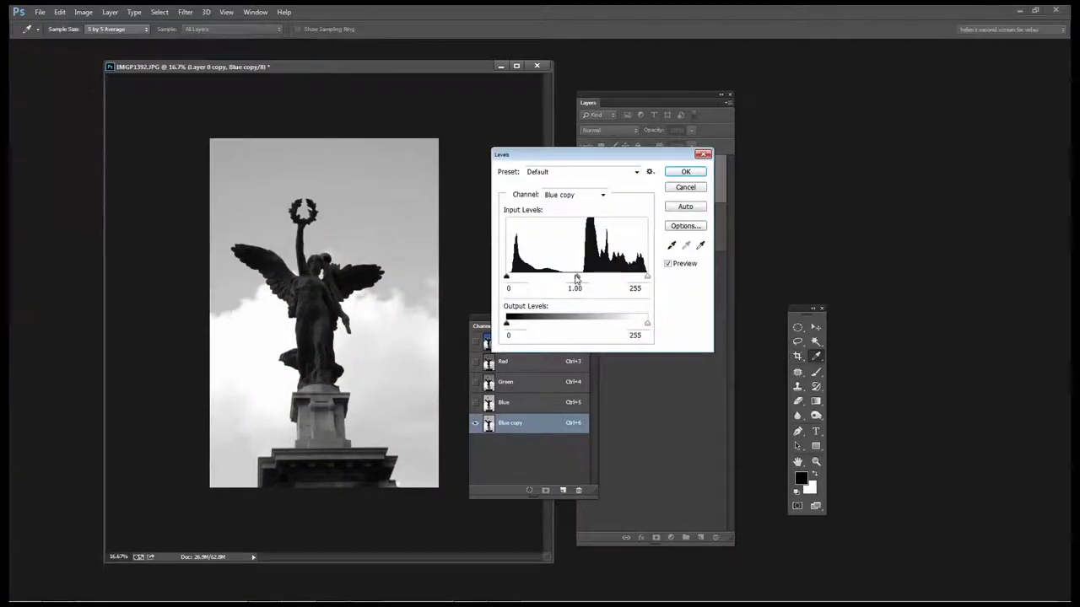
mouse_move(577, 279)
mouse_down()
mouse_move(644, 278)
mouse_move(579, 282)
mouse_move(598, 280)
mouse_up()
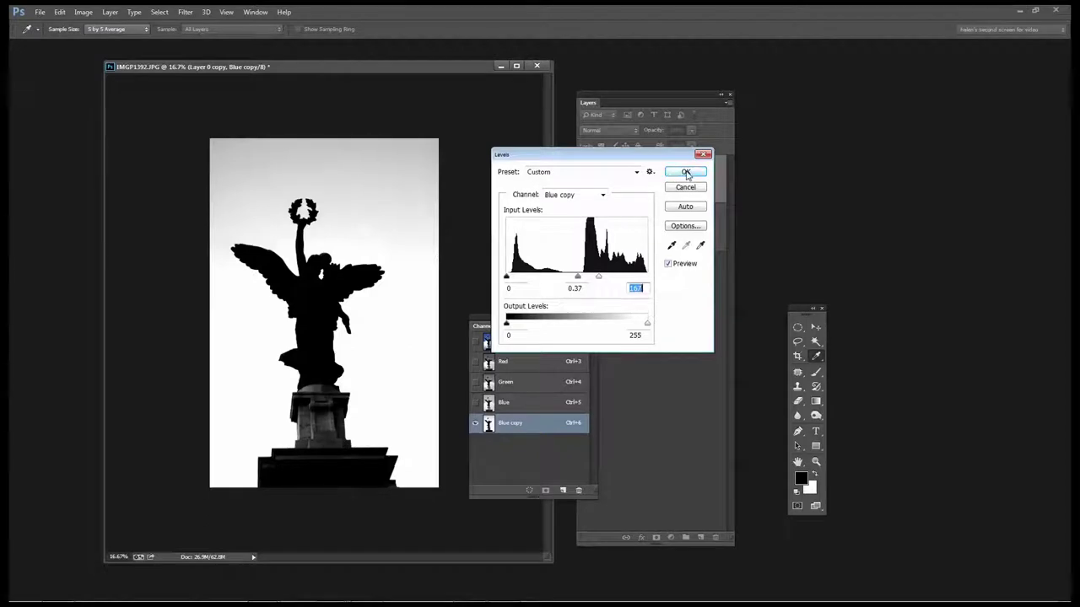
click(686, 173)
Select the statue by picking the light background with the Magic Wand and inverting the selection, and show the RGB composite.
drag(817, 345, 870, 350)
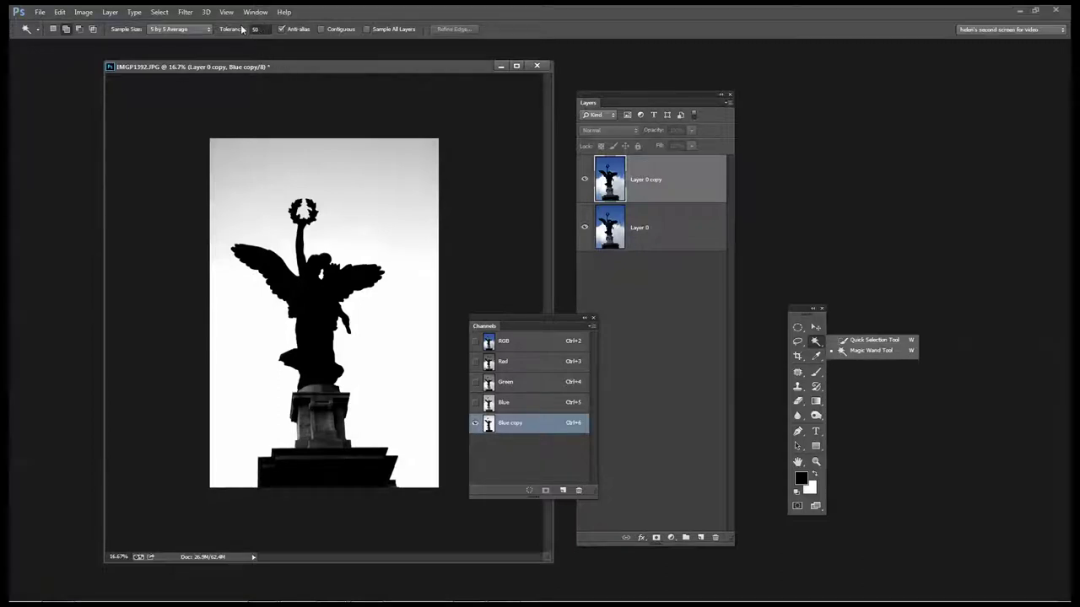
click(364, 203)
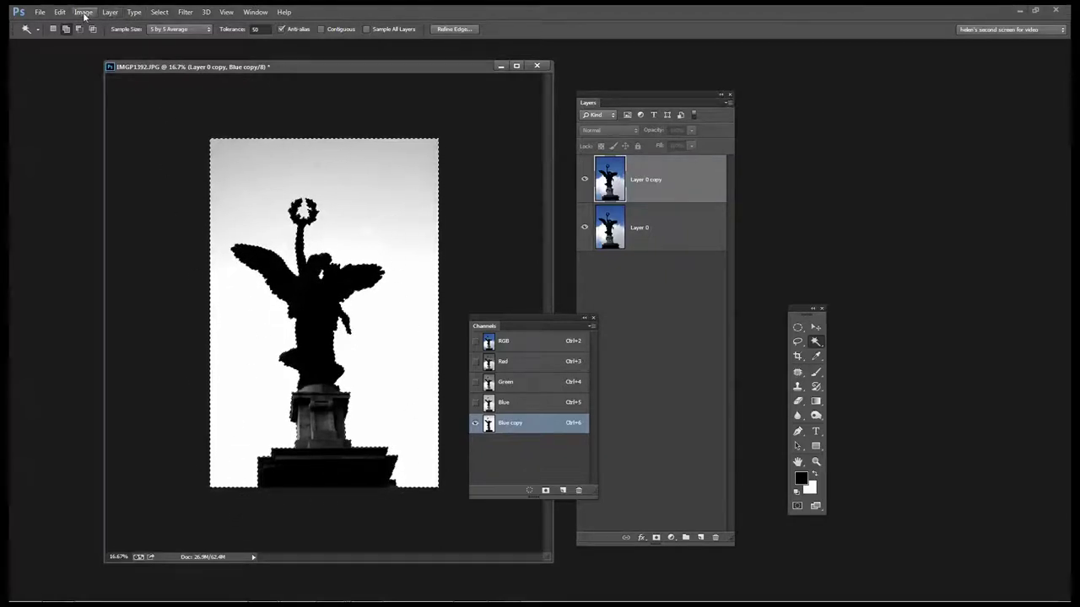
click(160, 12)
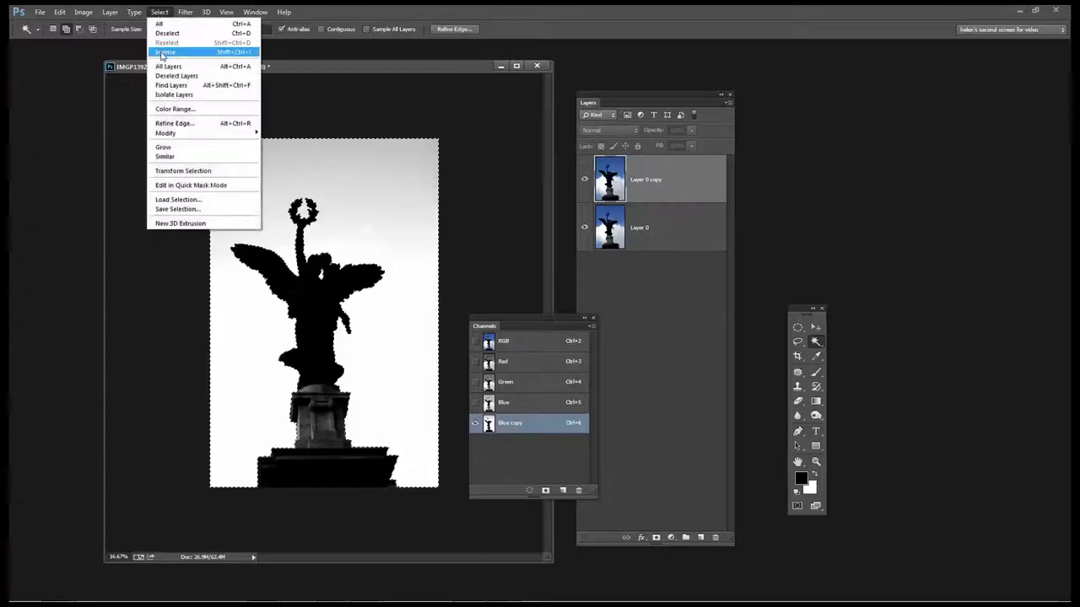
click(164, 52)
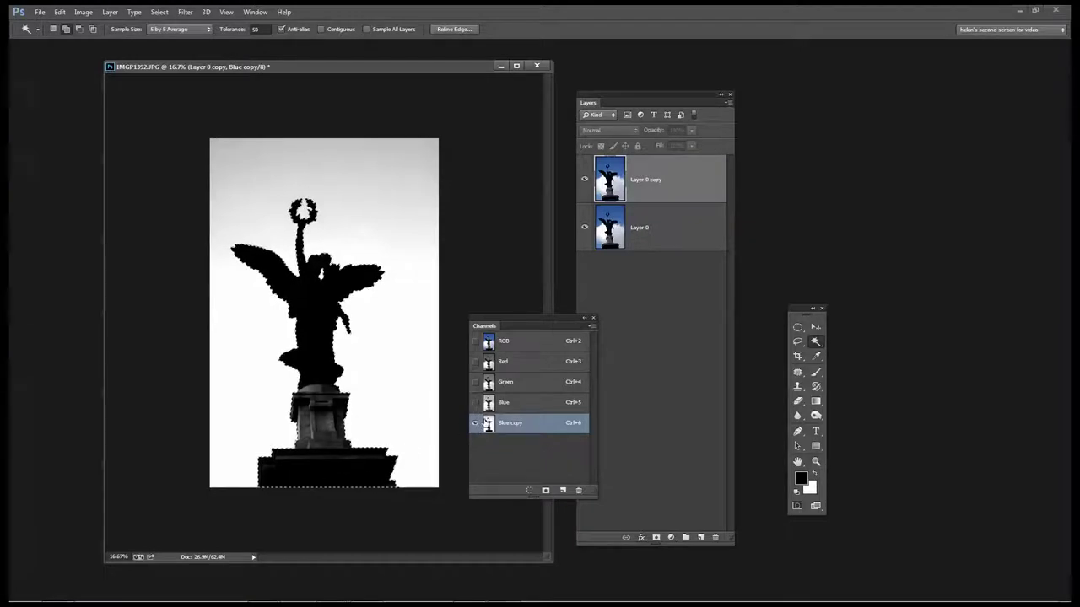
click(475, 342)
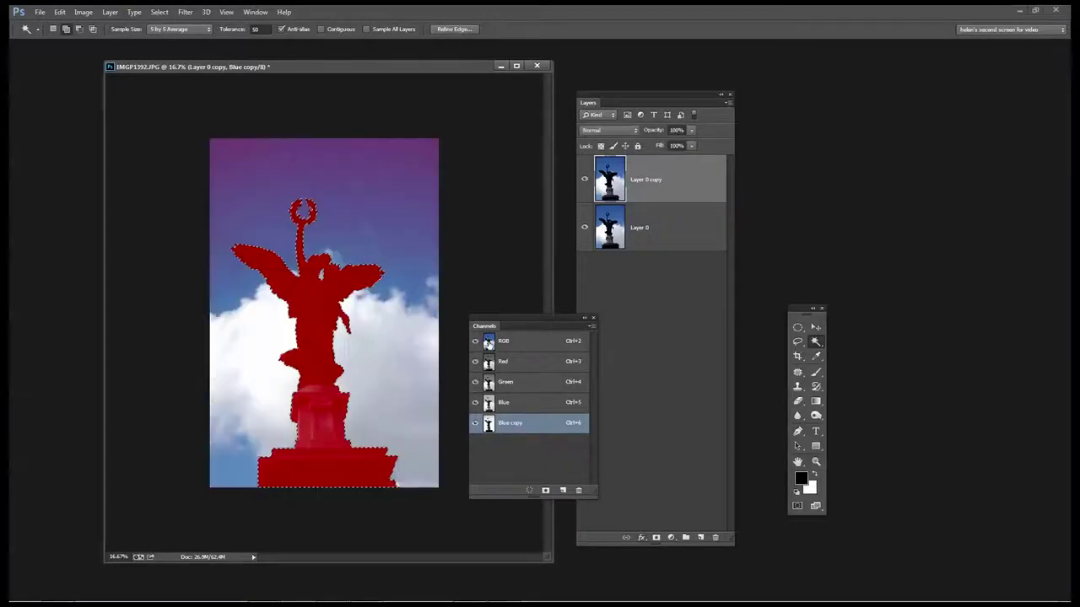
Make the RGB composite active and visible, hide the Blue copy channel, and close the channels display.
click(517, 343)
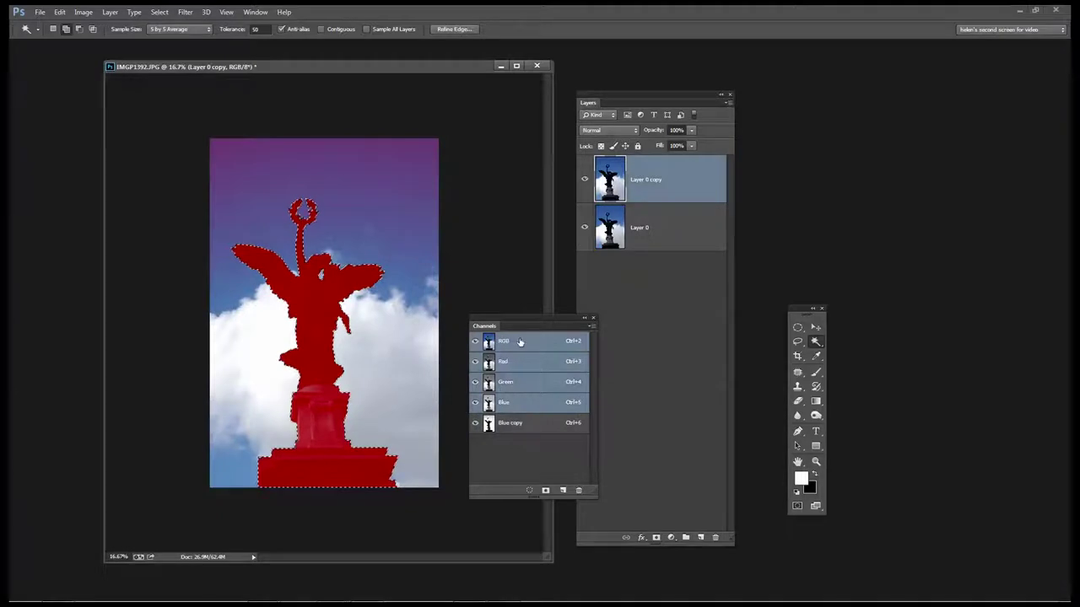
click(475, 402)
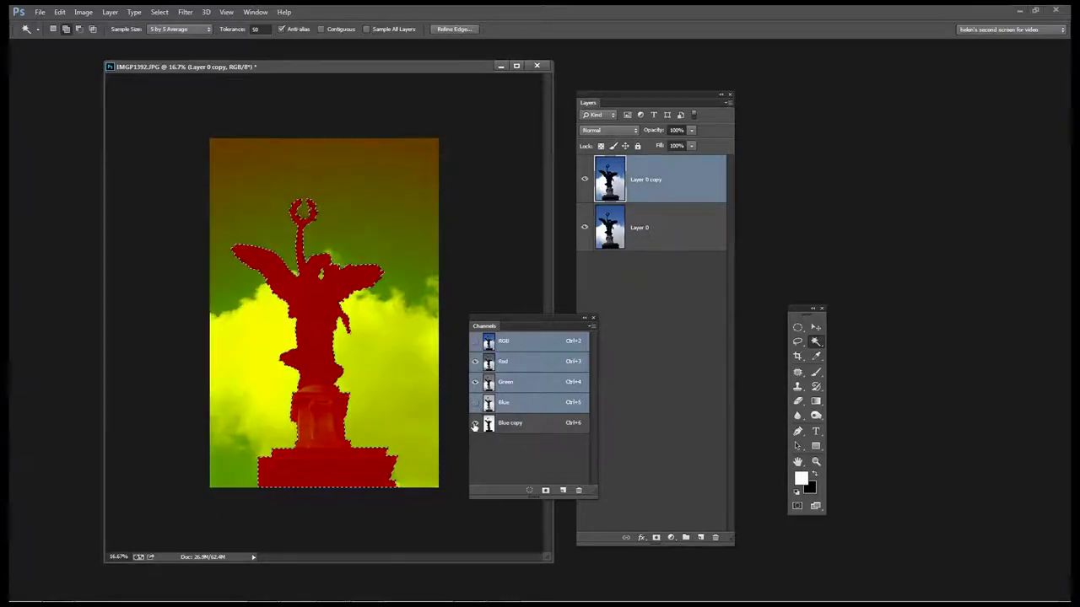
click(474, 423)
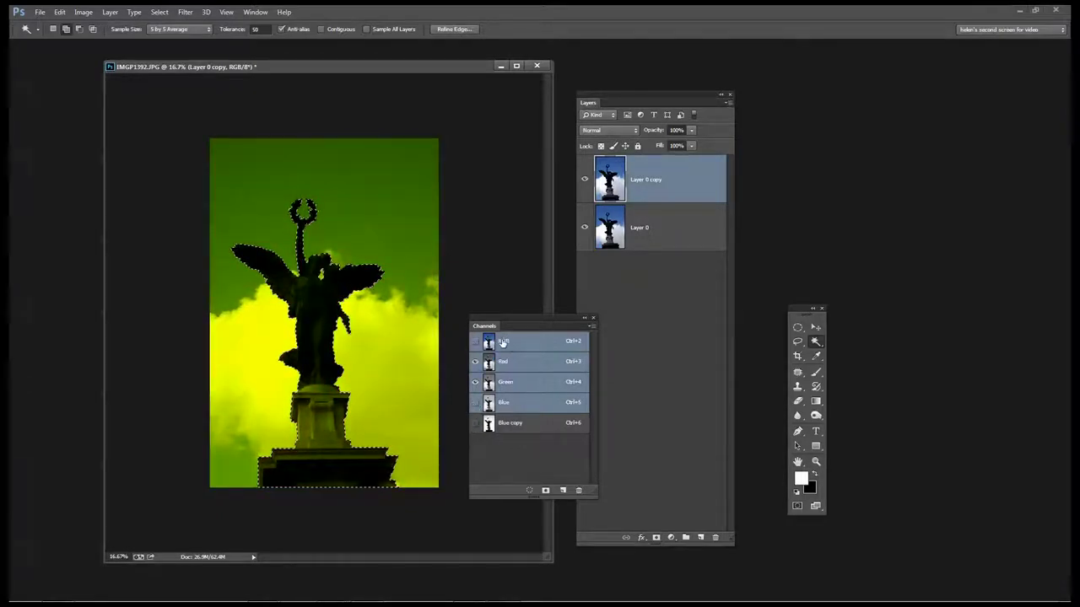
click(474, 342)
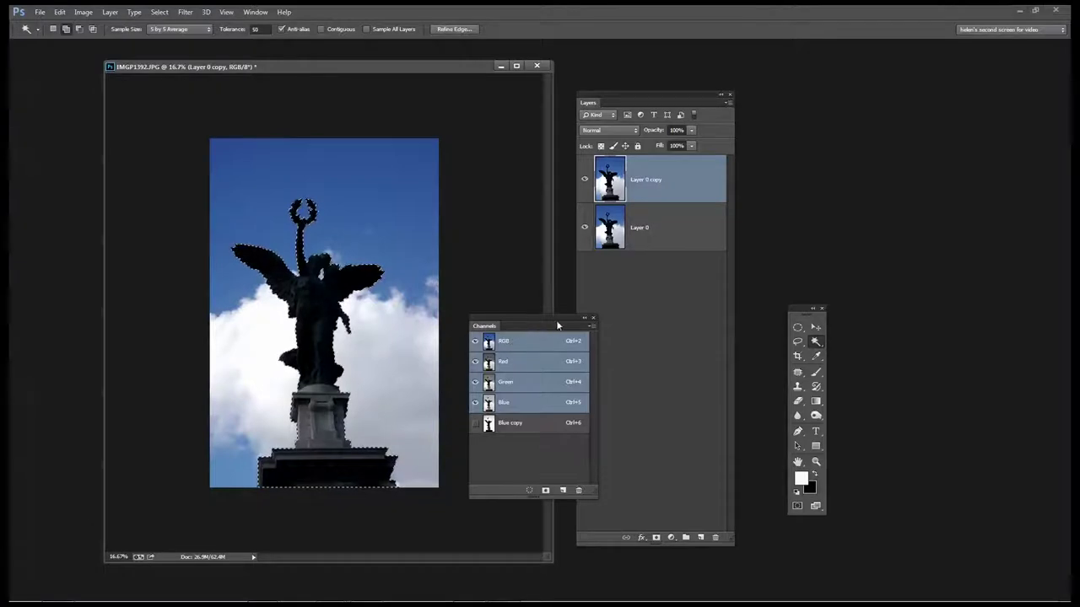
click(593, 317)
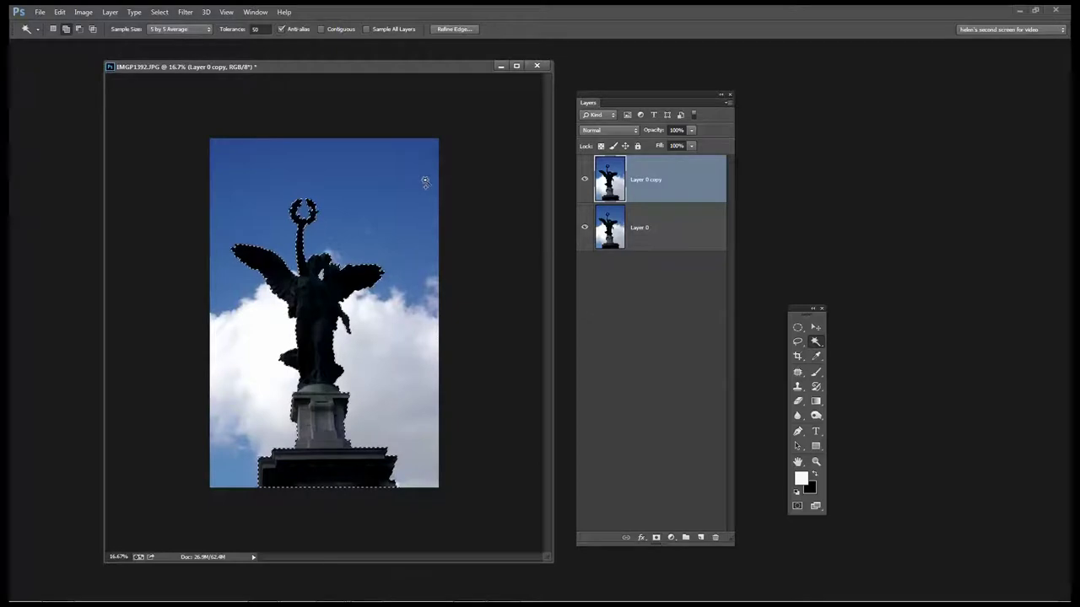
Try deleting the selected statue from Layer 0 copy with Layer 0 hidden, and undo the deletion.
key(Delete)
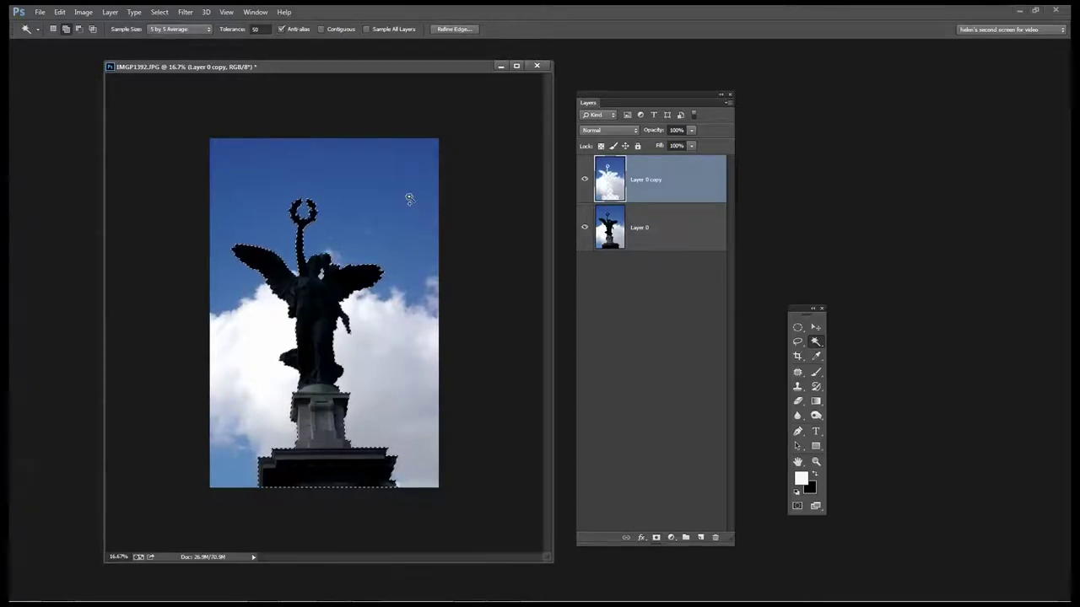
click(585, 227)
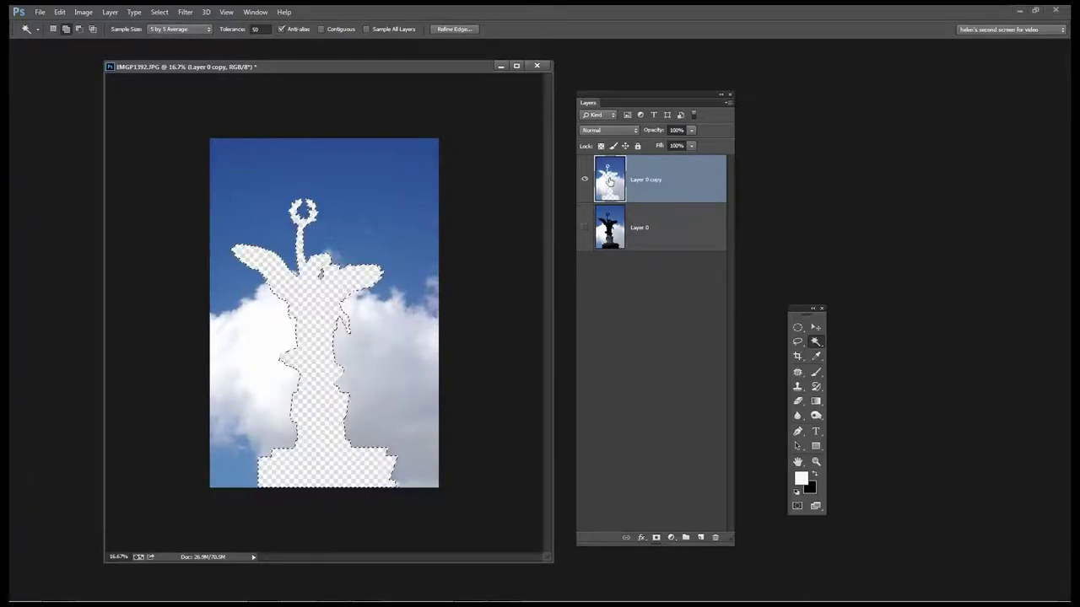
click(59, 12)
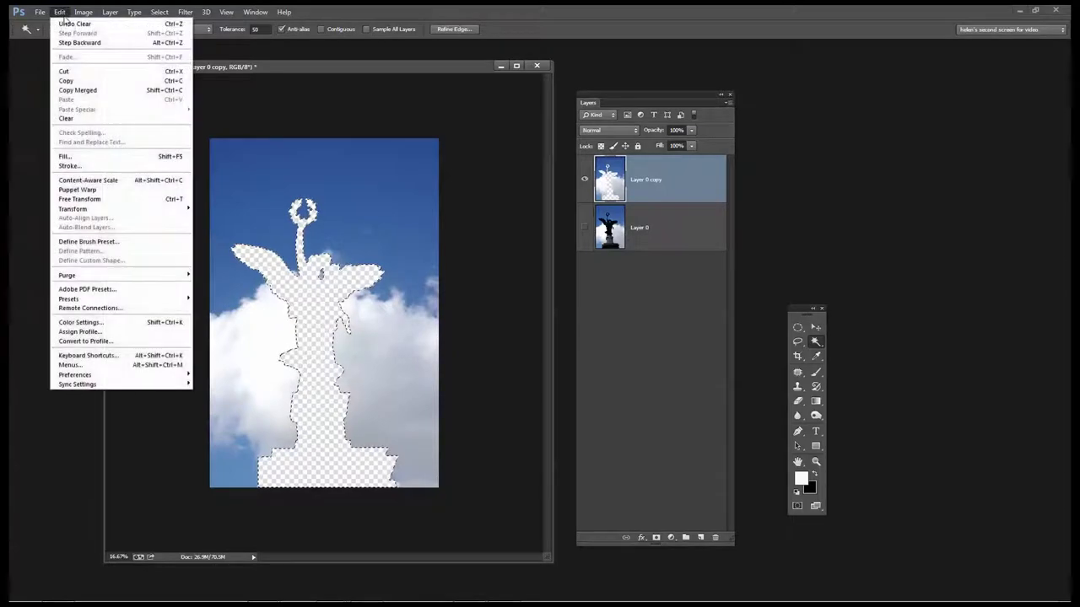
click(66, 23)
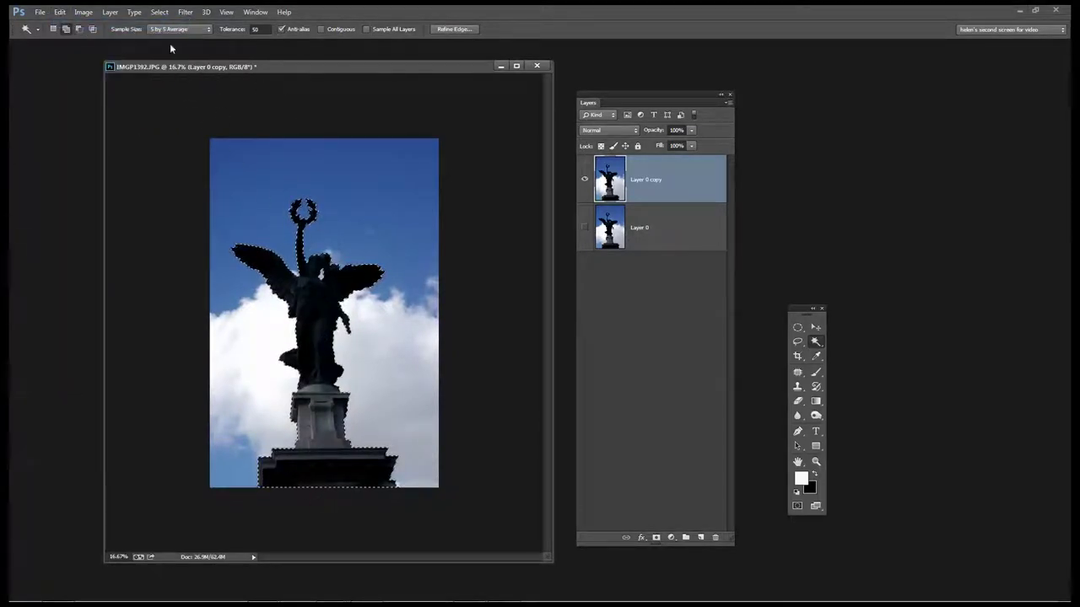
Contract the statue selection by 4 pixels and turn it into a layer mask on Layer 0 copy.
click(160, 11)
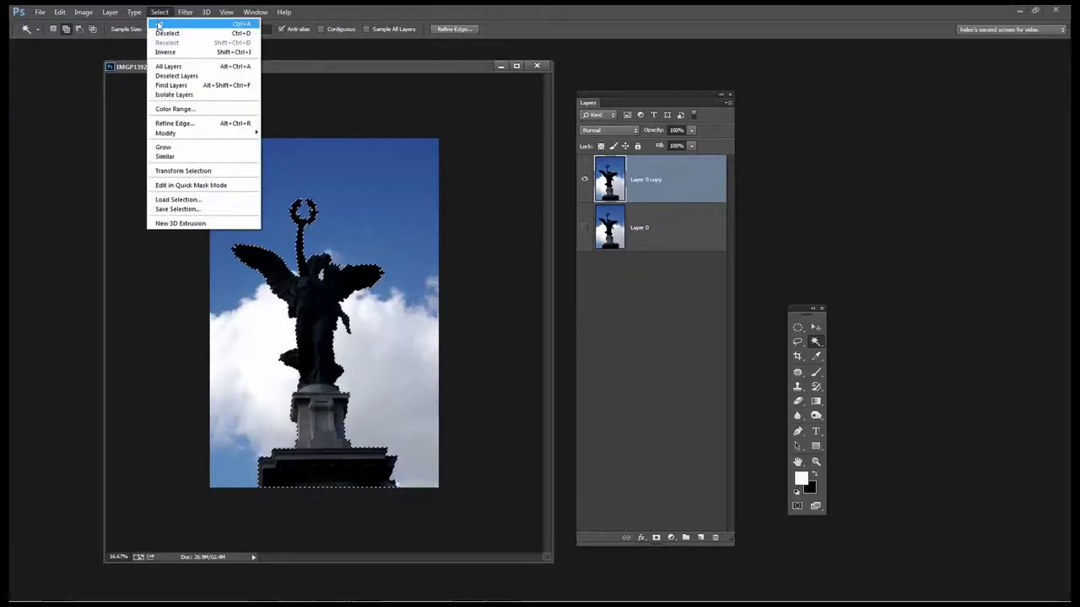
mouse_move(174, 135)
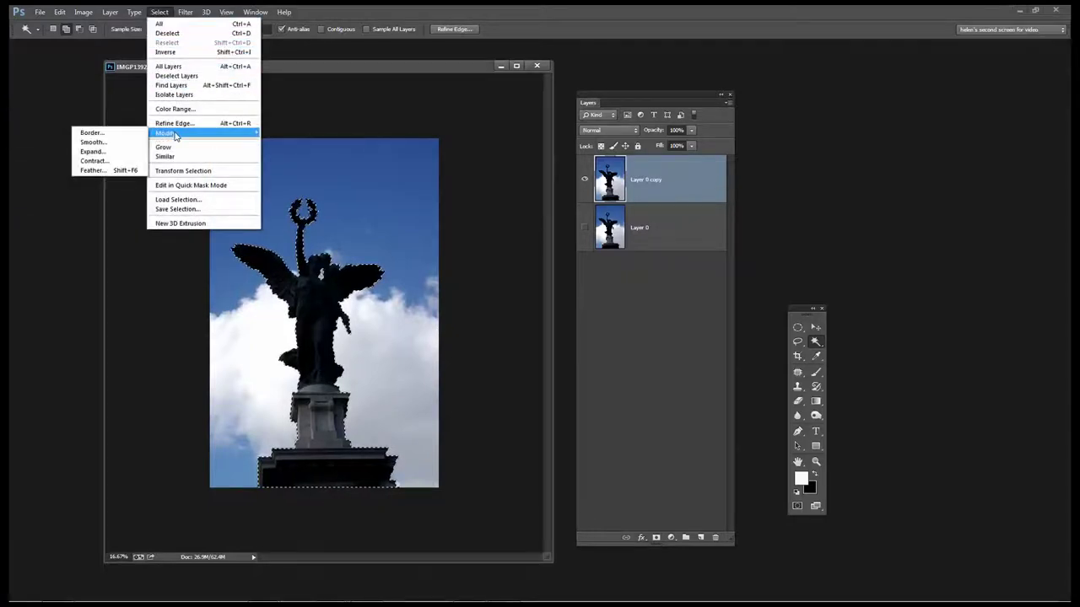
click(99, 161)
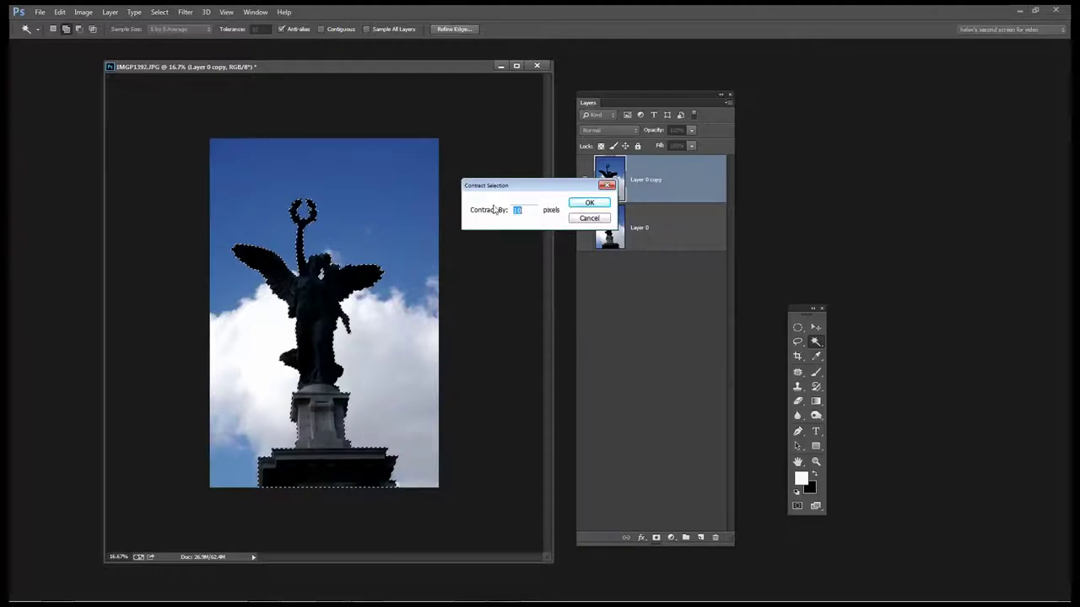
drag(505, 188, 492, 241)
text(4)
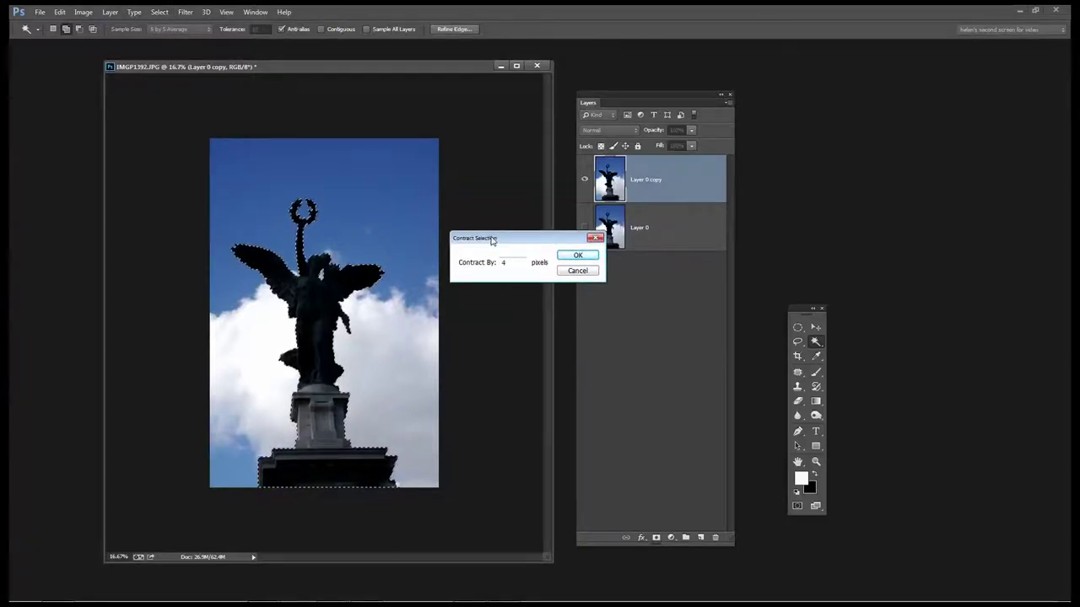
click(580, 255)
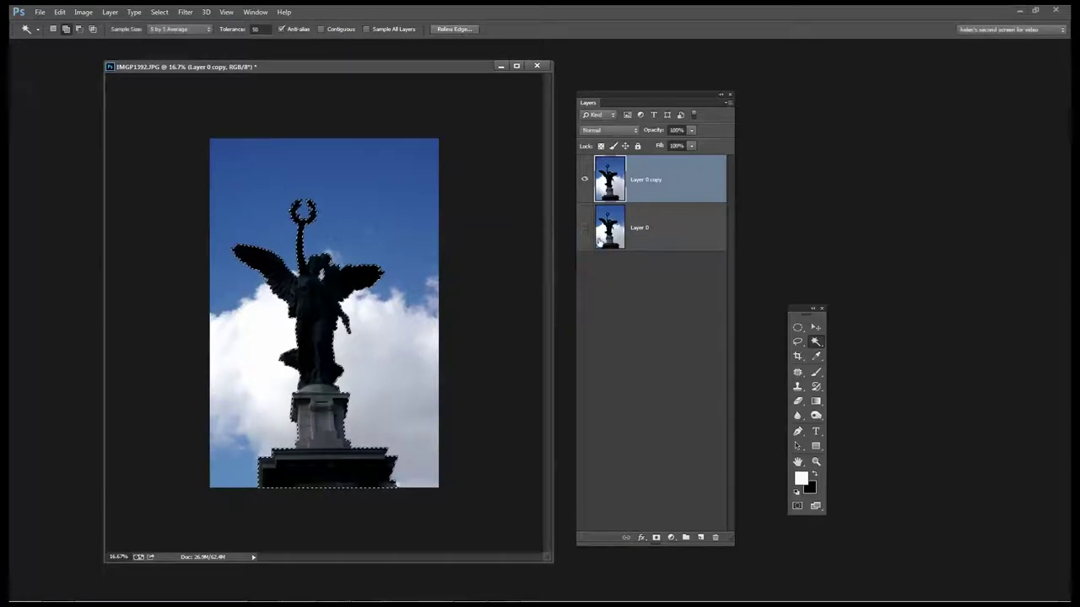
click(655, 537)
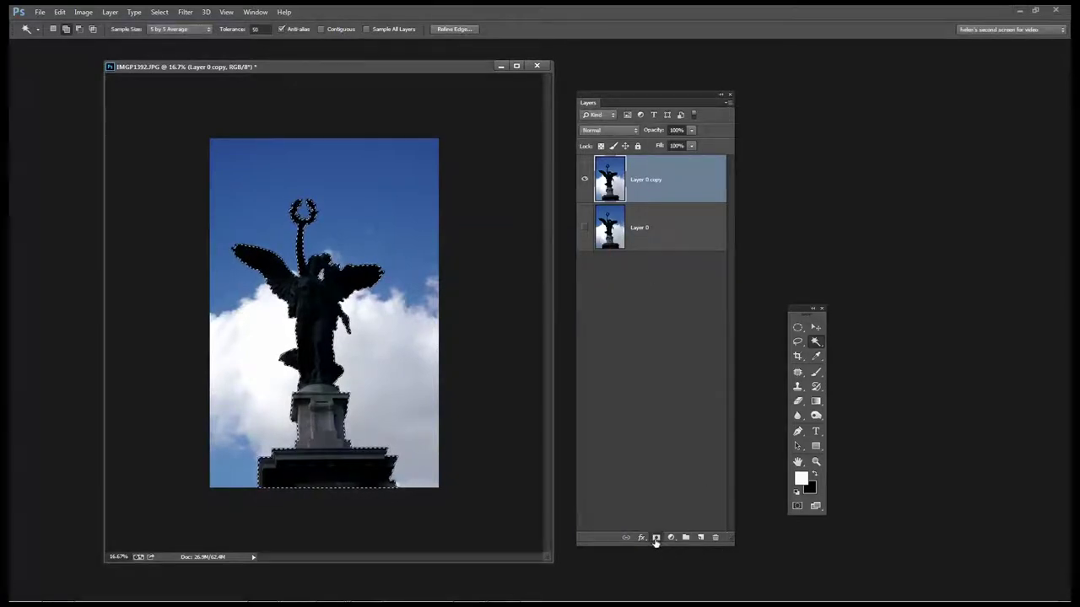
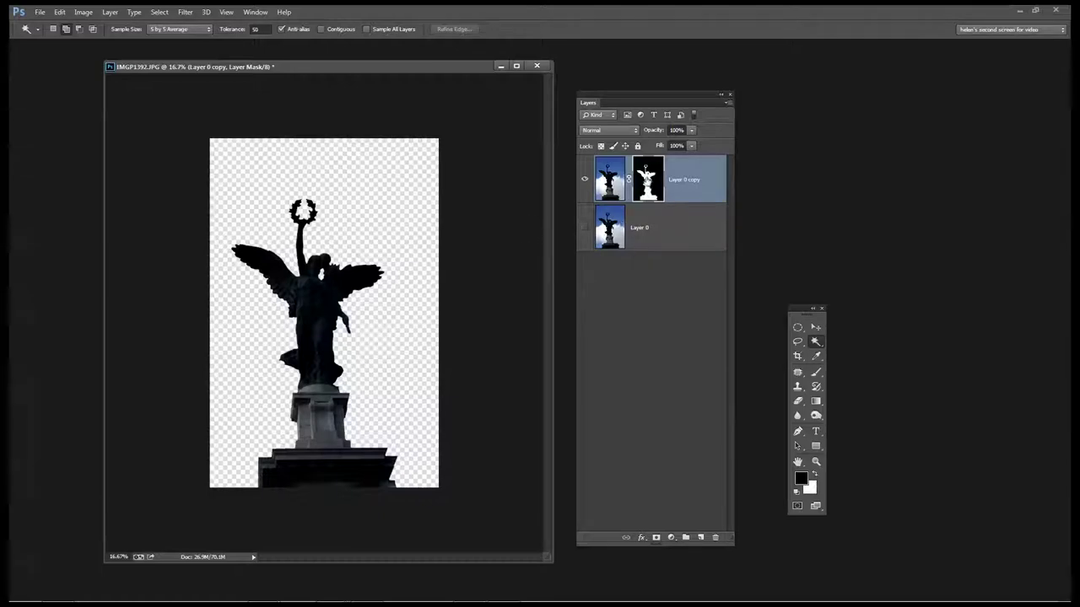
Load the Layer 0 copy mask as a selection, hide that layer, and make Layer 0 visible and active.
ctrl+click(647, 177)
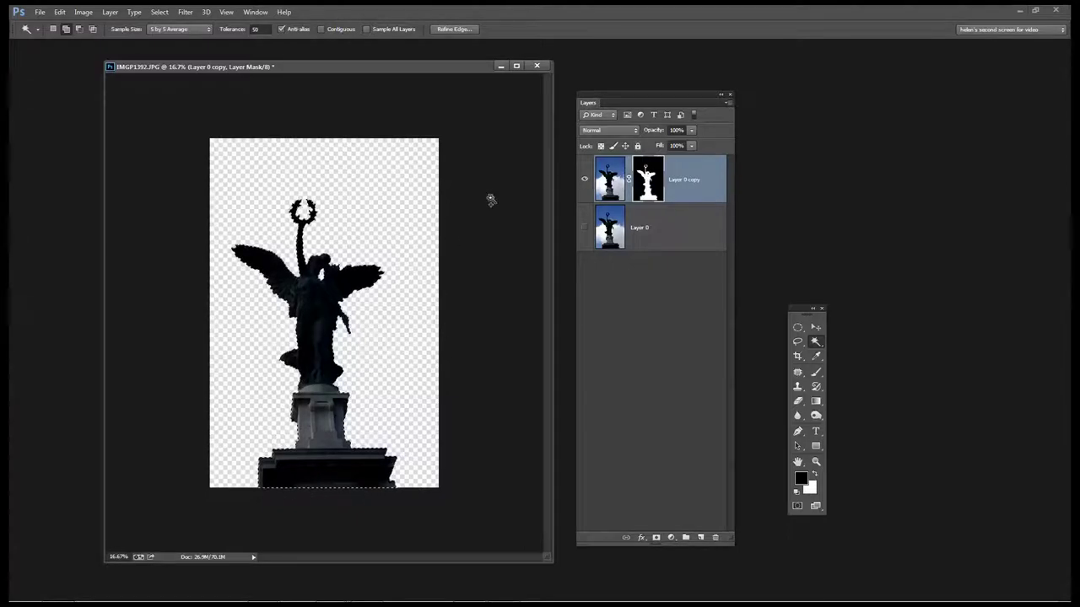
click(584, 181)
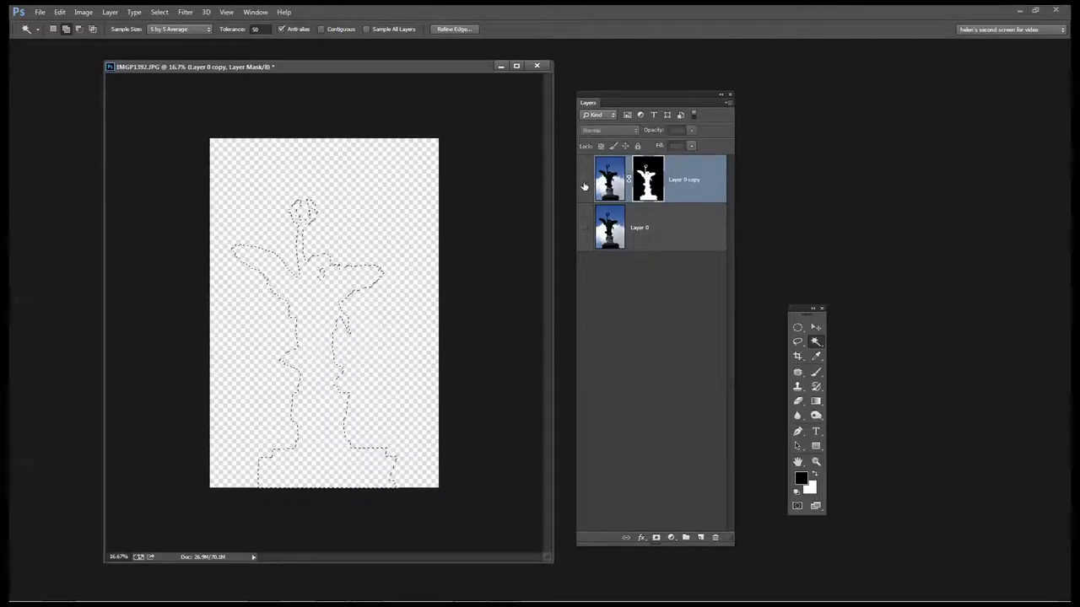
click(583, 228)
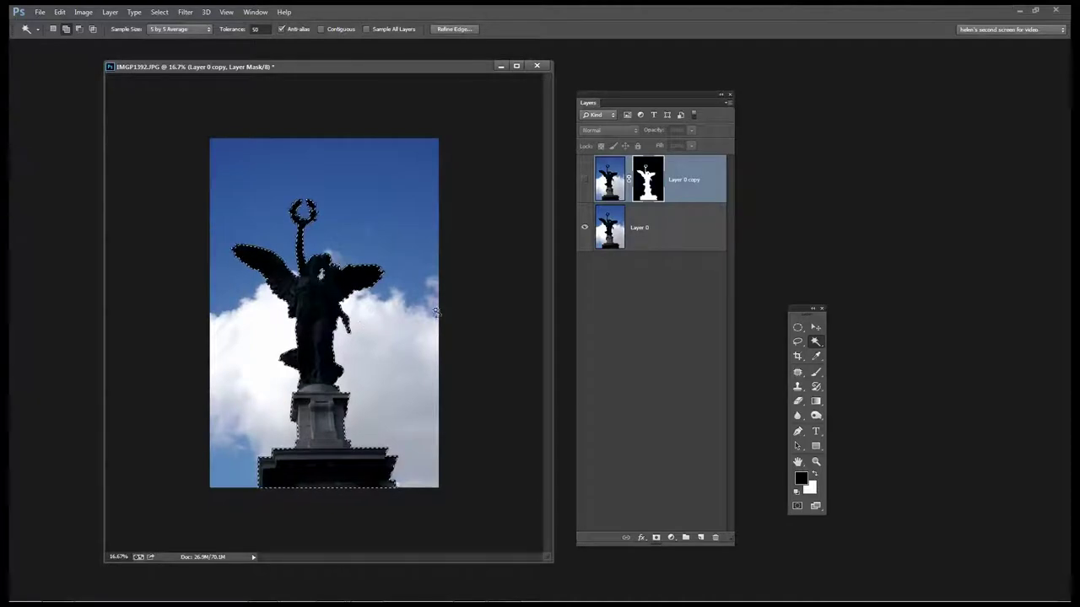
click(646, 241)
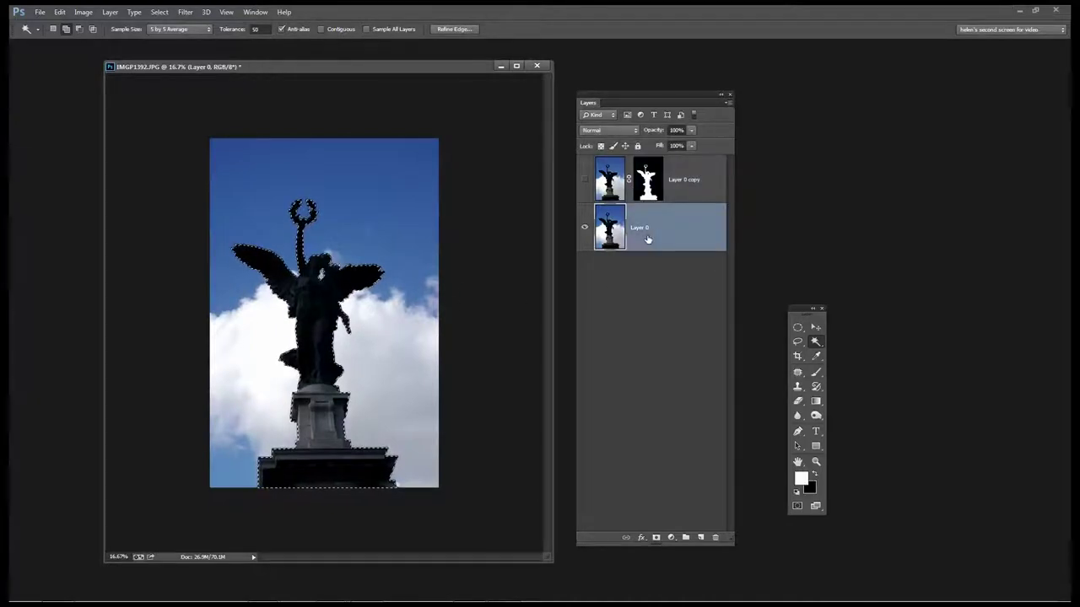
Try deleting the statue from Layer 0 using the selection loaded from the mask, and undo the deletion.
key(x)
key(Delete)
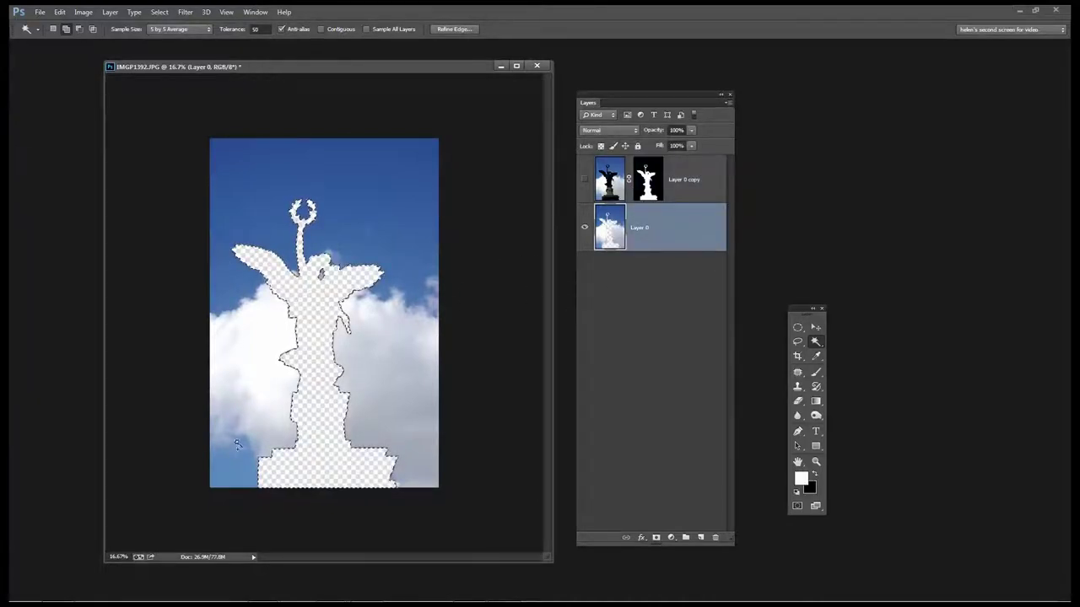
click(60, 11)
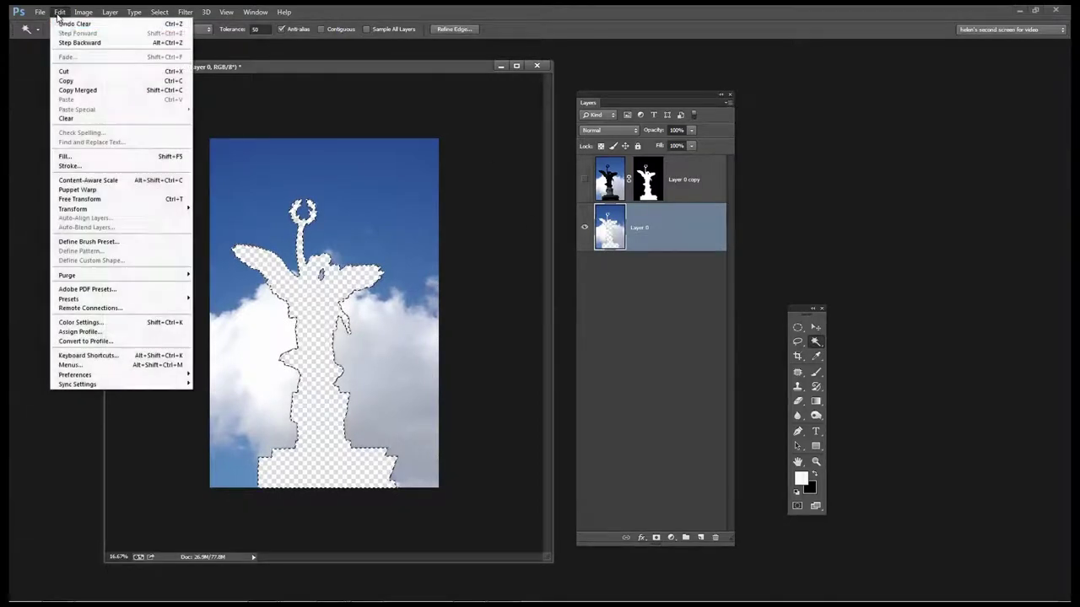
click(65, 25)
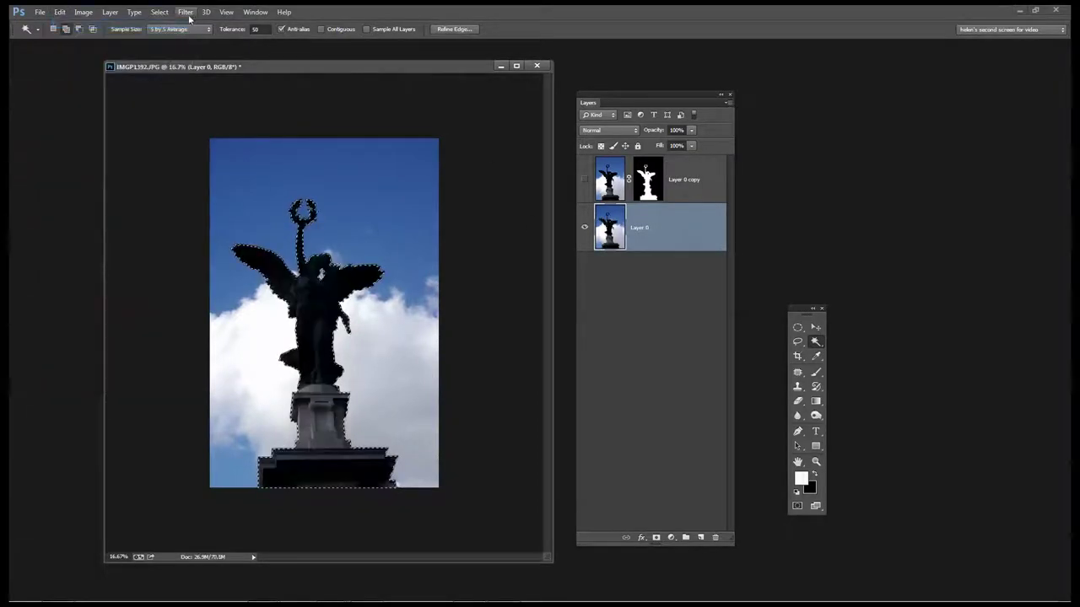
Expand the statue selection on Layer 0 by 15 pixels.
click(159, 13)
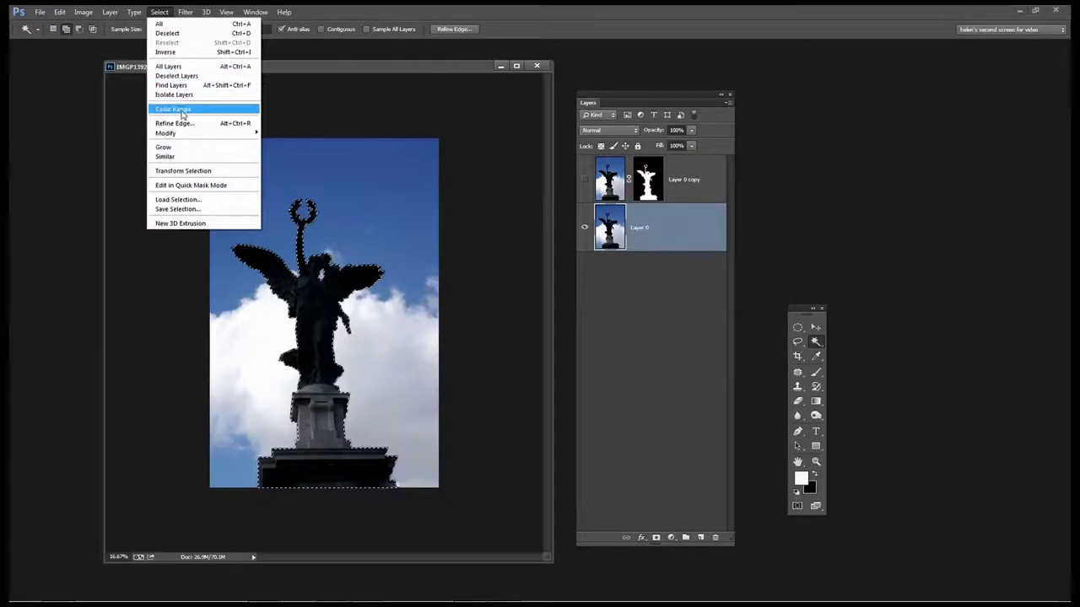
mouse_move(184, 140)
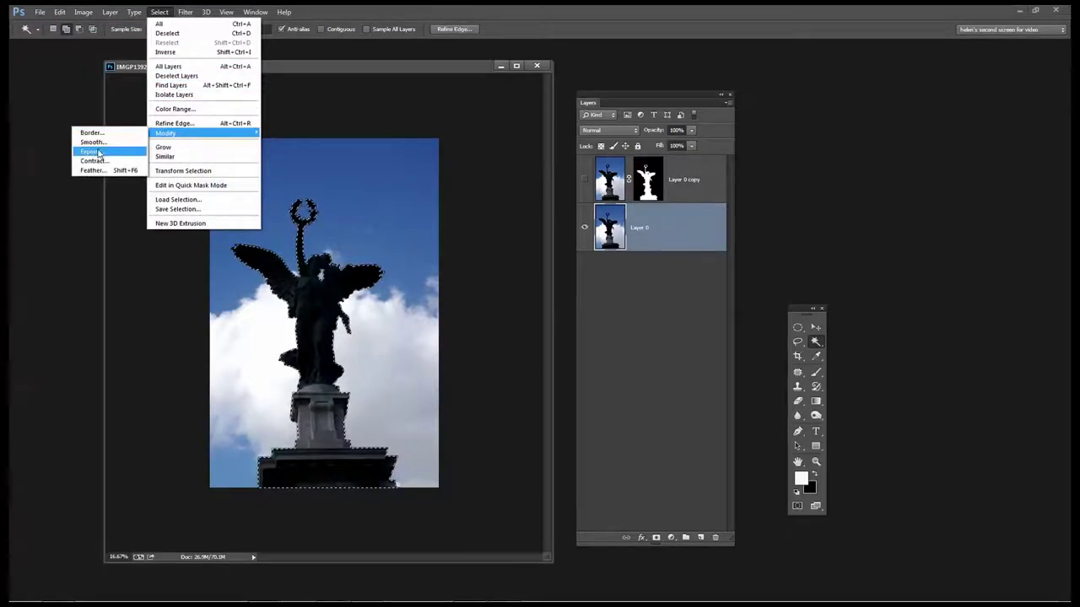
click(121, 158)
drag(503, 188, 462, 313)
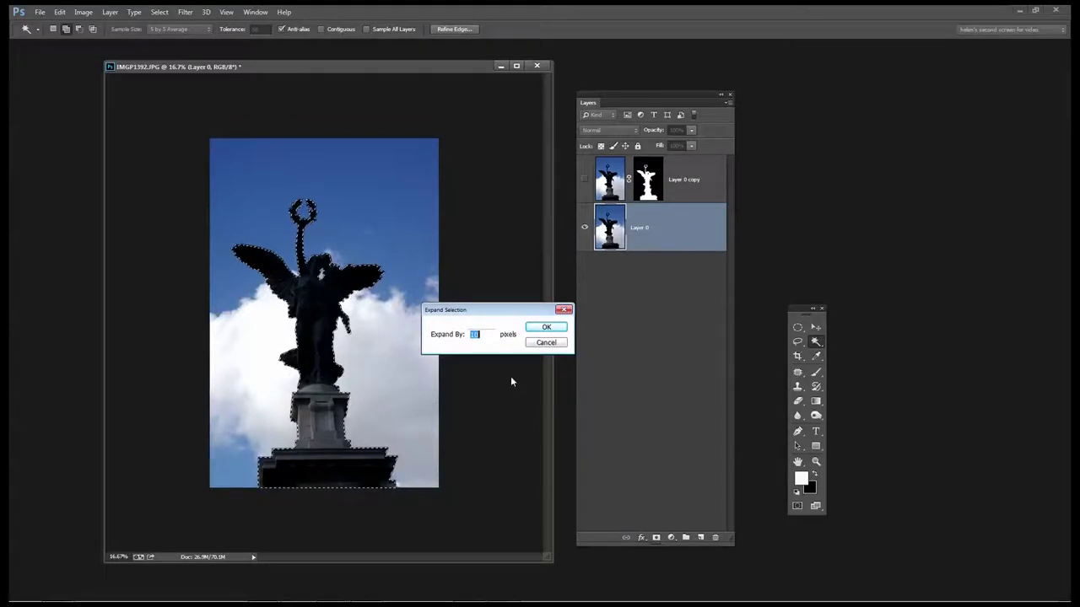
text(15)
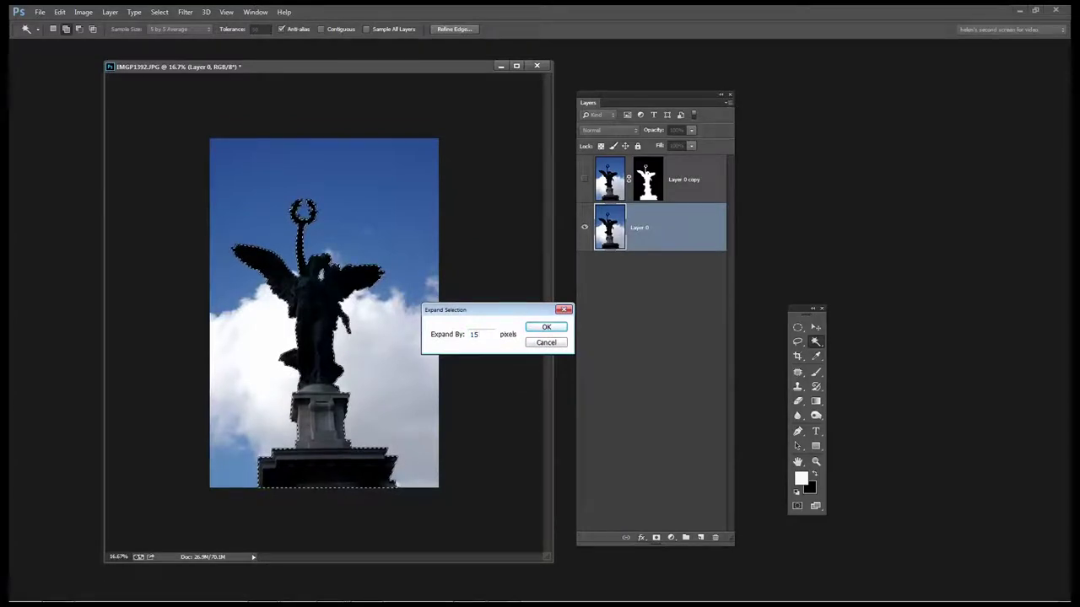
click(544, 329)
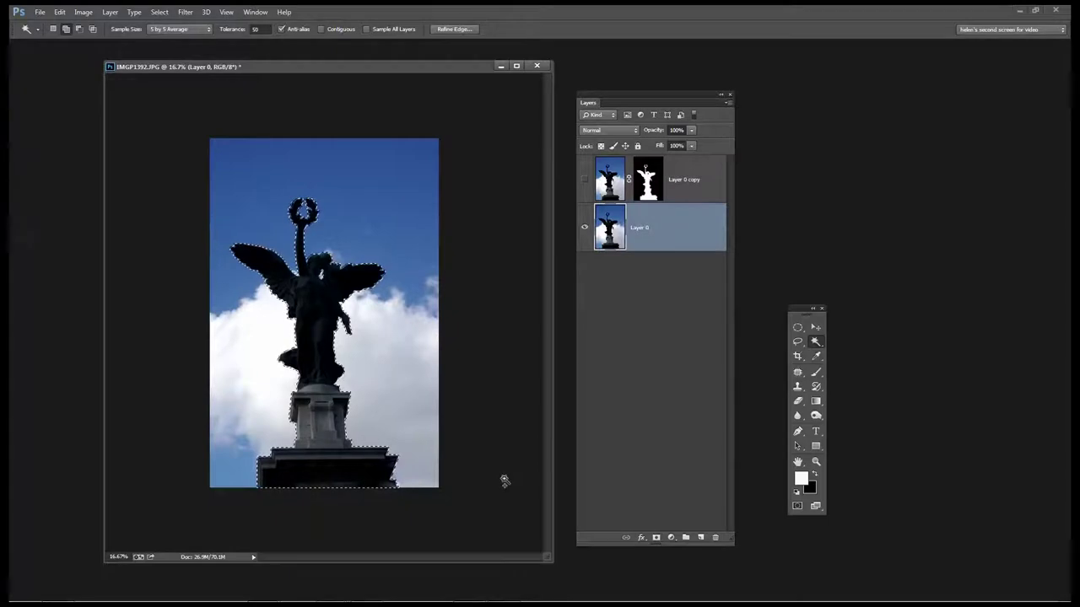
Try deleting the statue from Layer 0 with the expanded selection, and undo the deletion.
key(Delete)
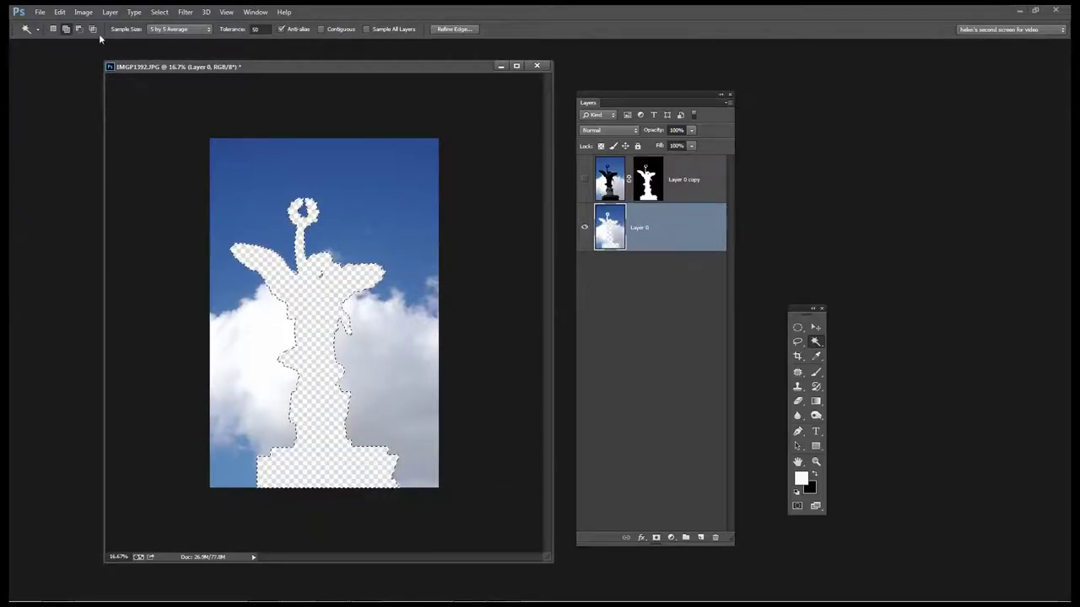
click(60, 12)
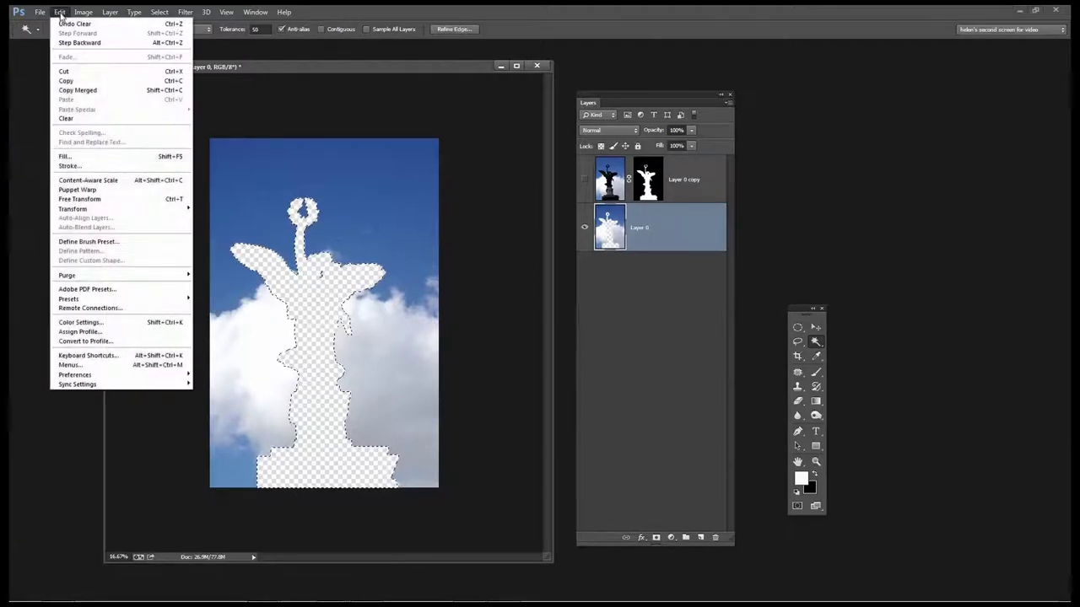
click(70, 23)
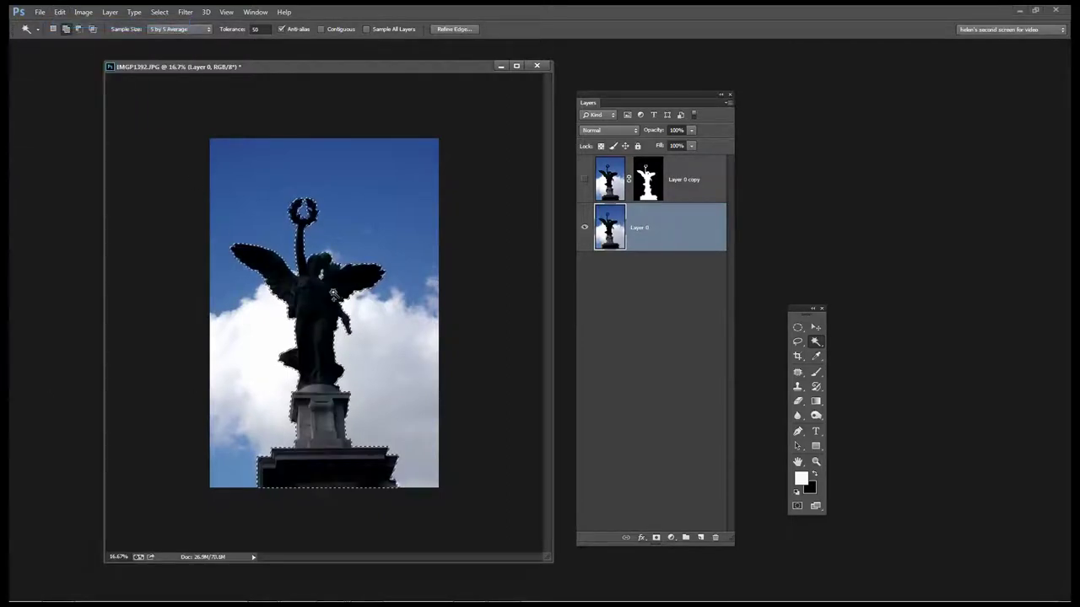
Fill the expanded statue selection on Layer 0 with Content-Aware in Normal mode at 100% opacity, and deselect.
click(59, 12)
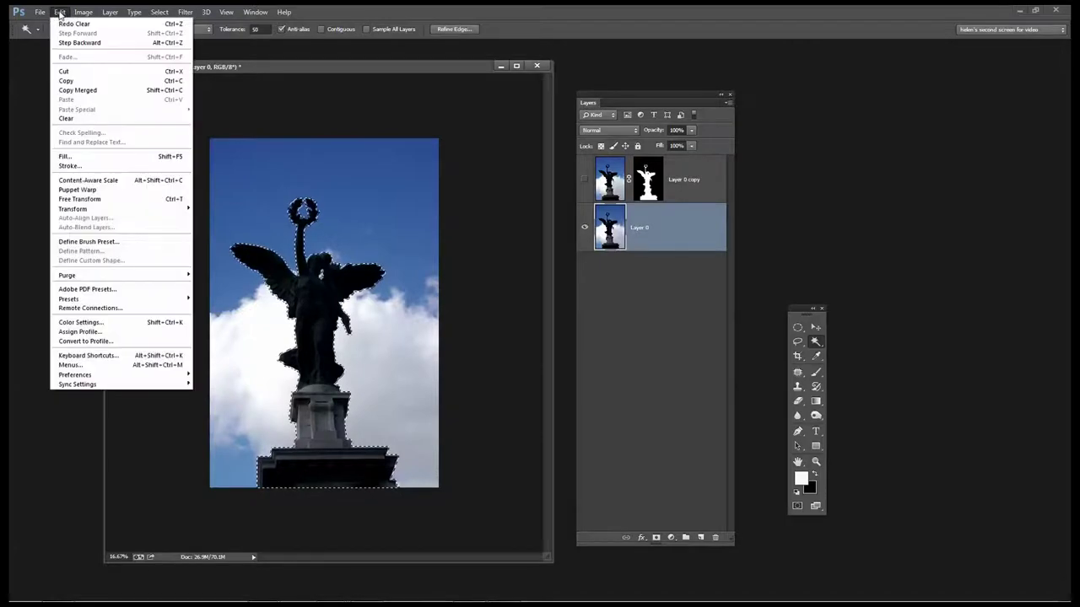
click(67, 156)
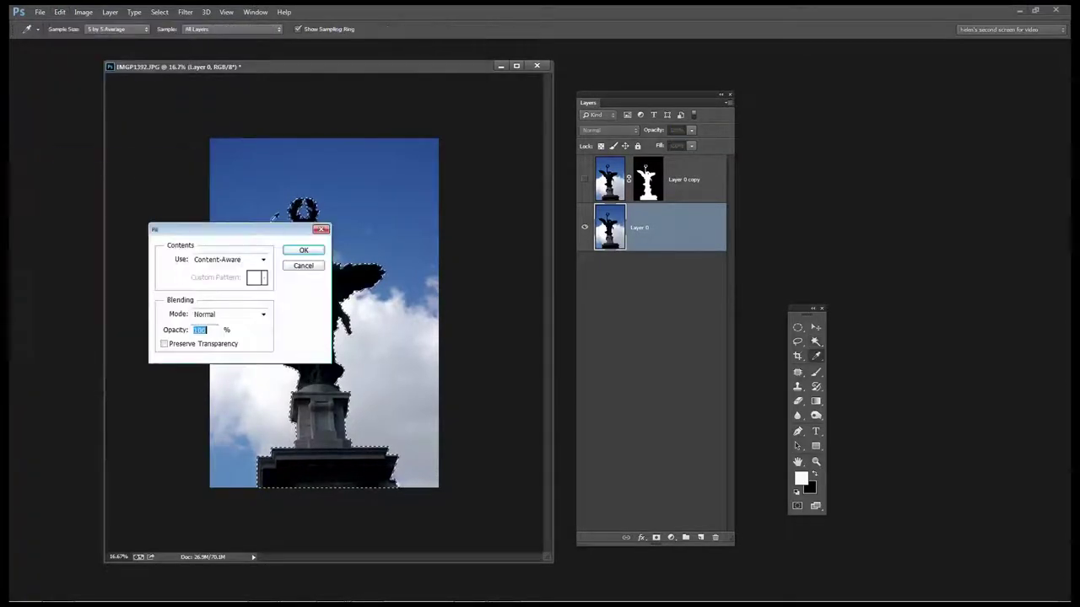
click(309, 253)
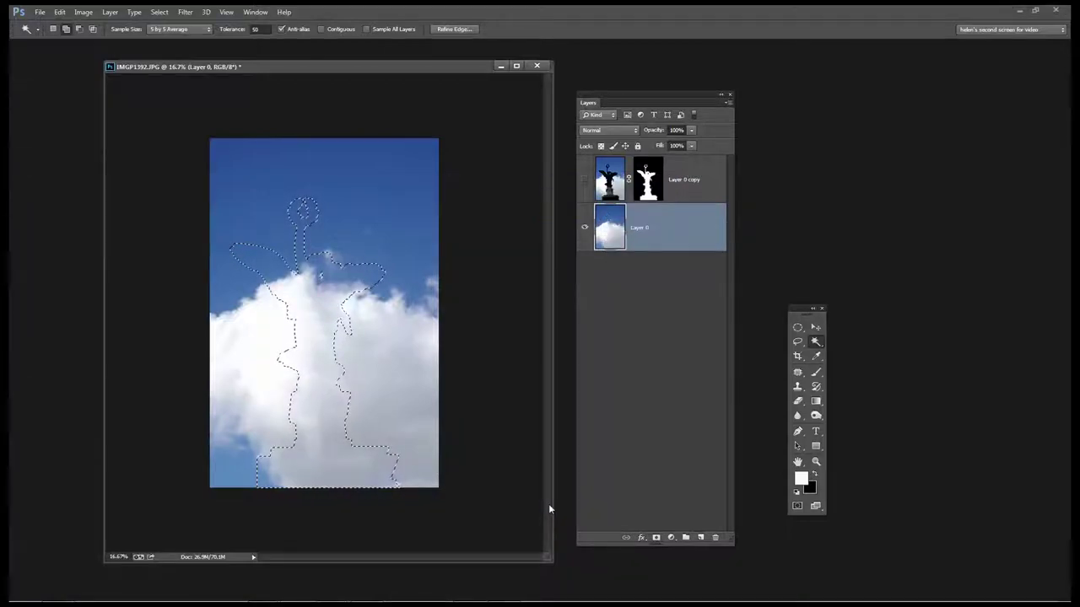
key(ctrl+d)
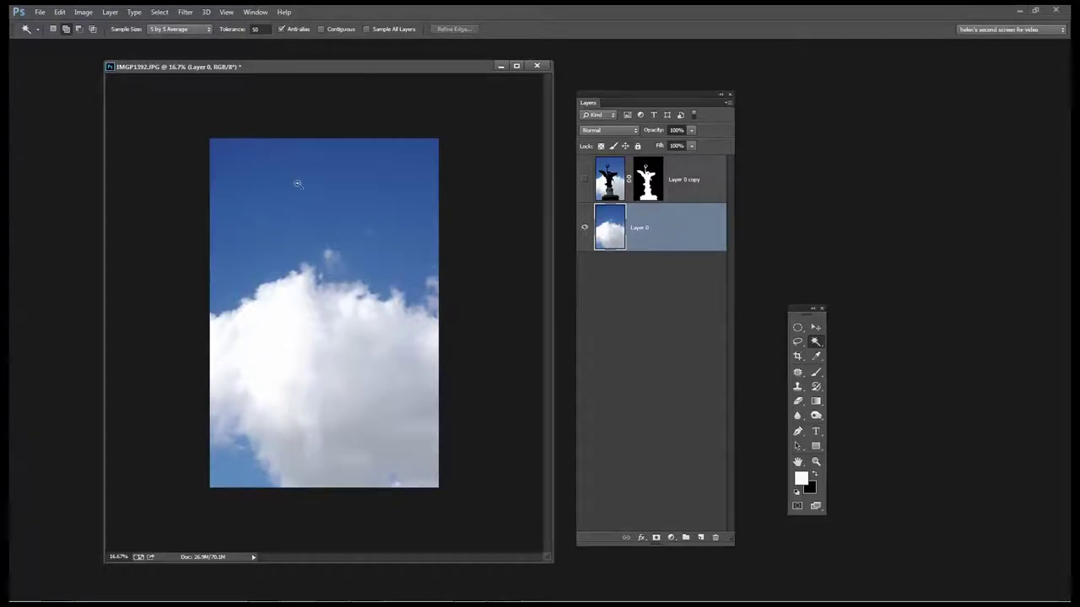
Show the masked statue layer, hide Layer 0, and make the masked statue layer active.
click(584, 179)
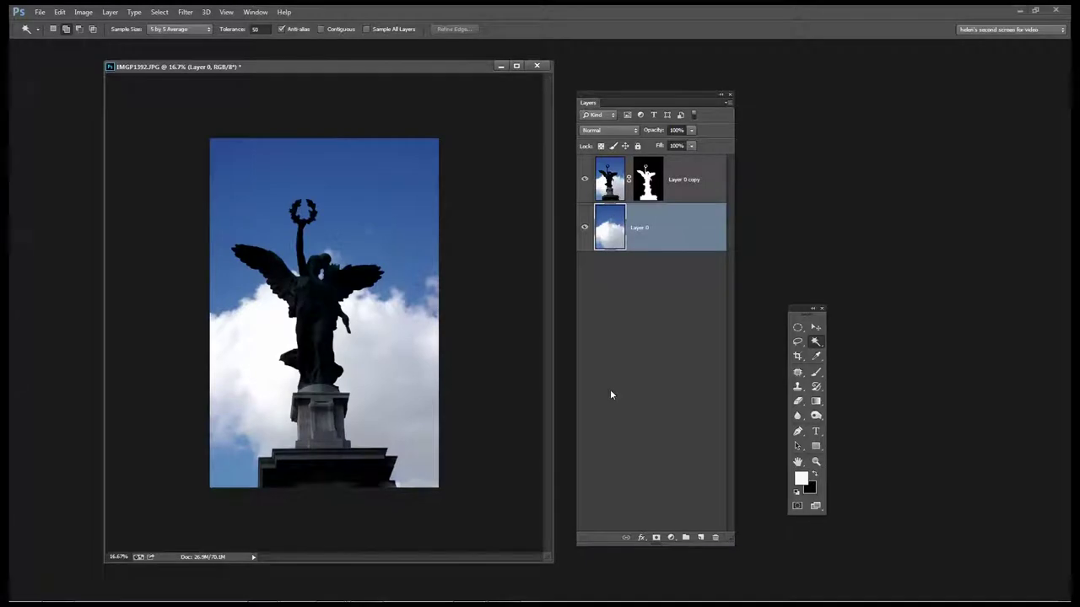
click(584, 228)
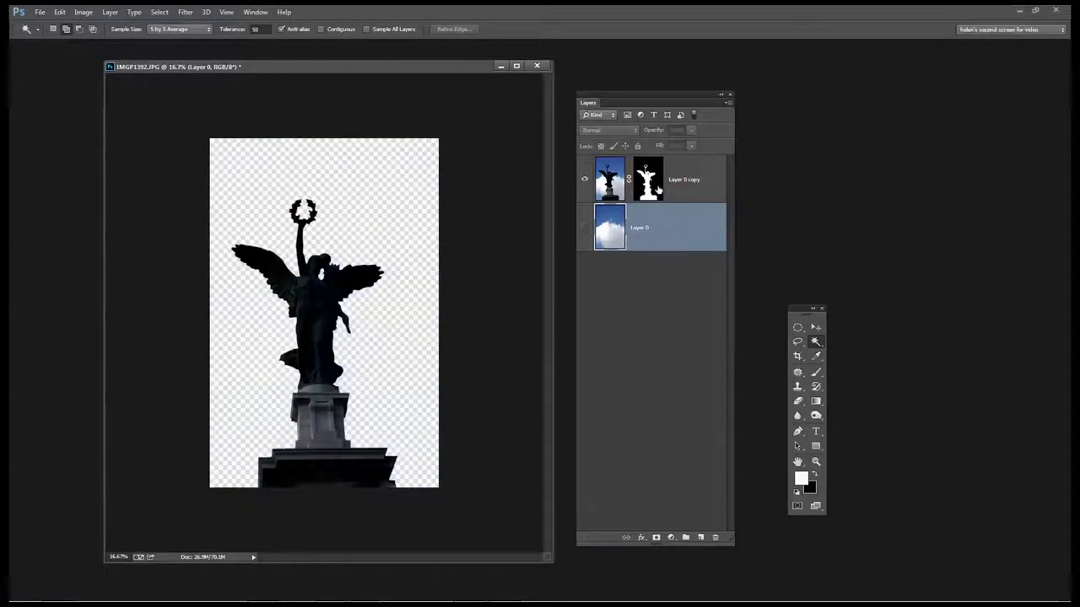
click(692, 183)
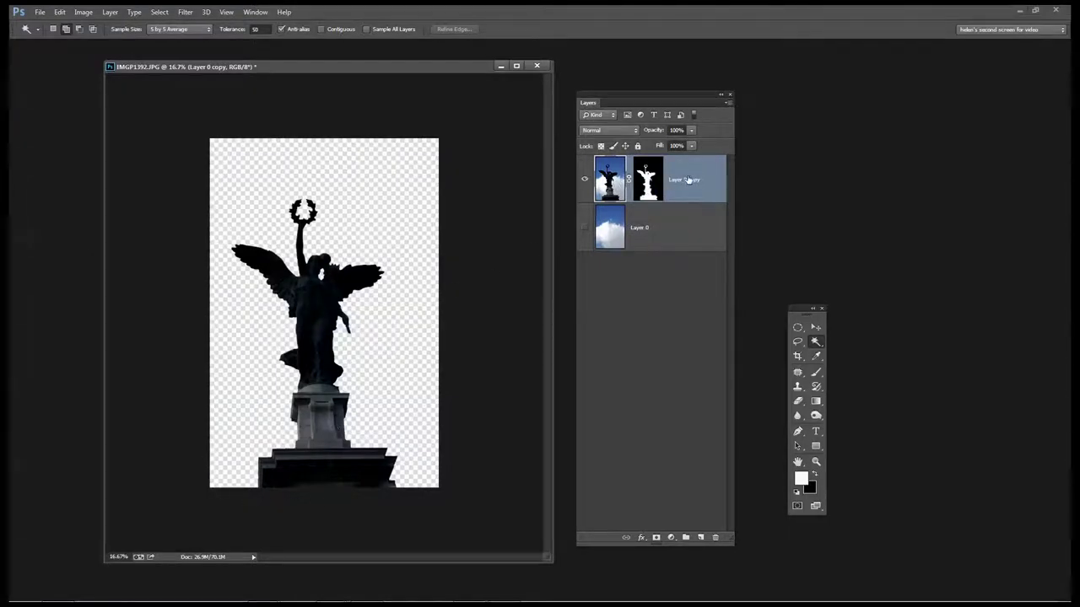
Duplicate the masked statue layer within the same document and set the duplicate's blend mode to Screen.
right_click(688, 180)
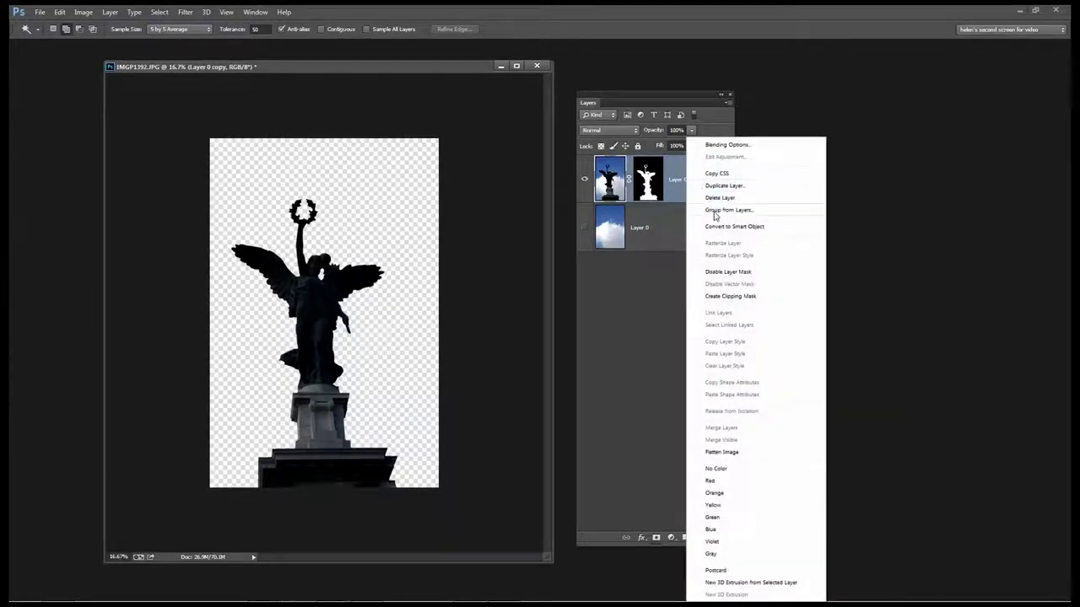
click(718, 186)
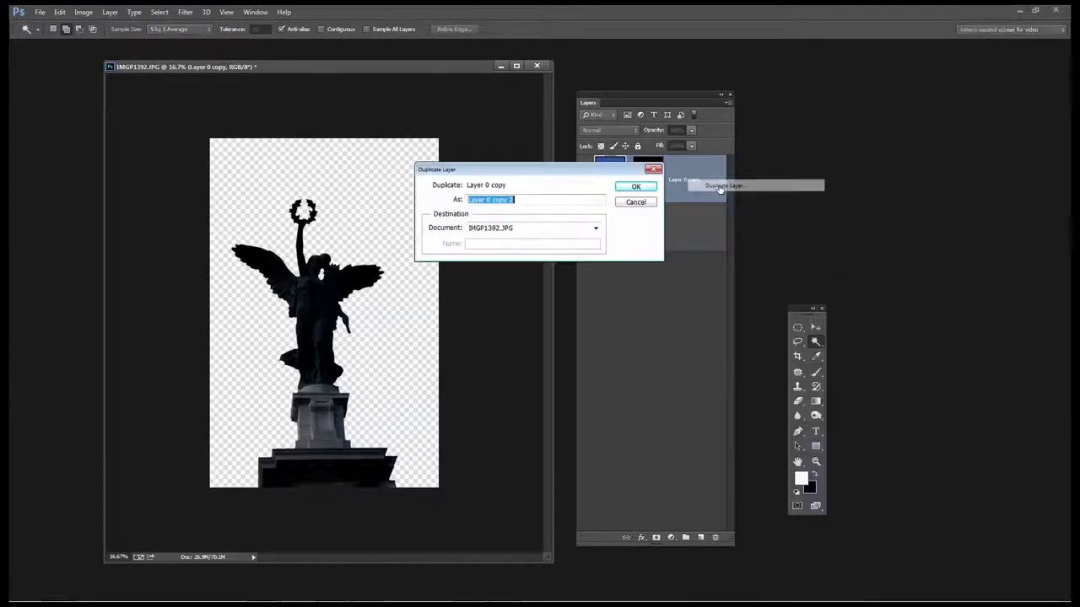
click(648, 186)
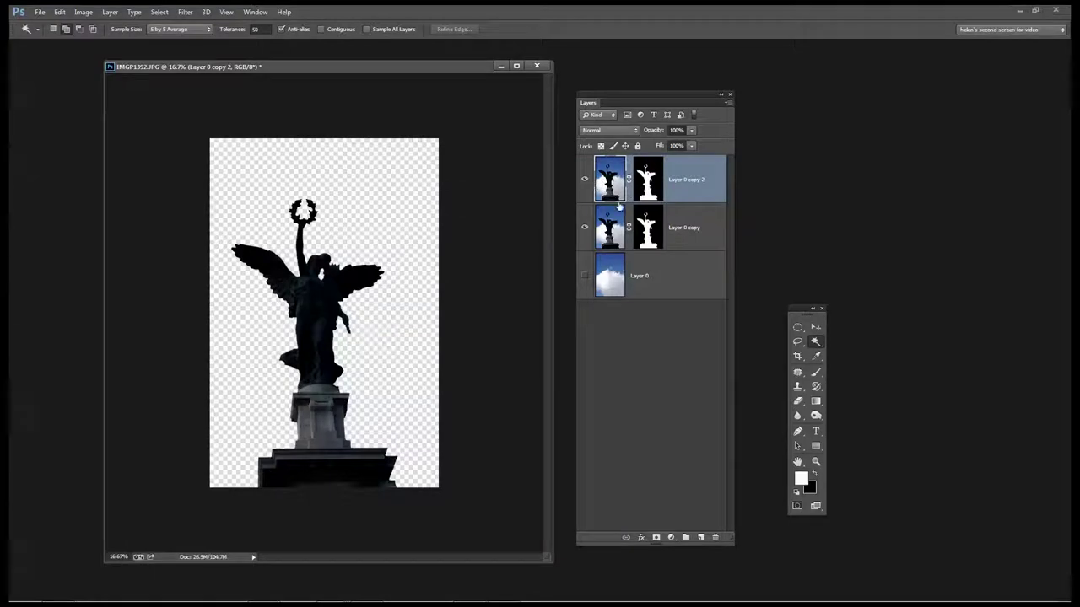
click(612, 132)
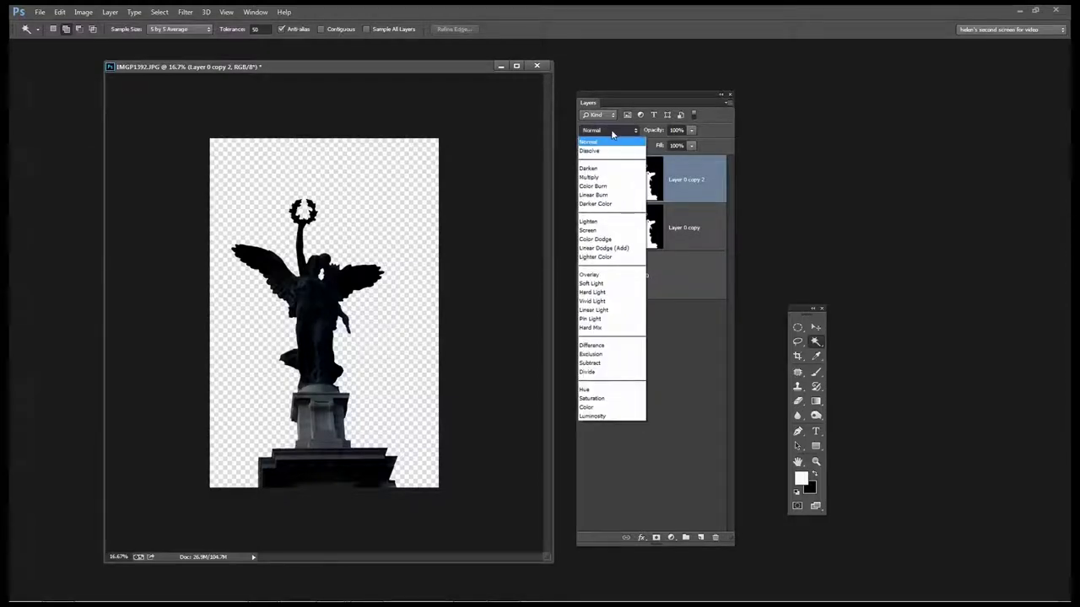
click(593, 232)
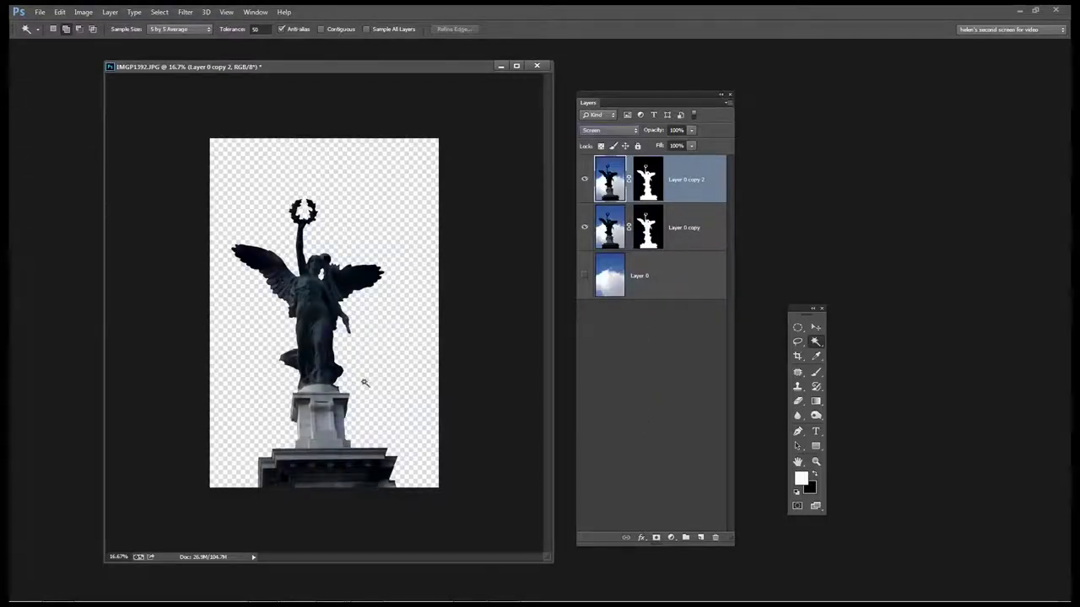
Duplicate the Screen-mode statue layer two more times, keeping the default names.
right_click(695, 182)
click(730, 186)
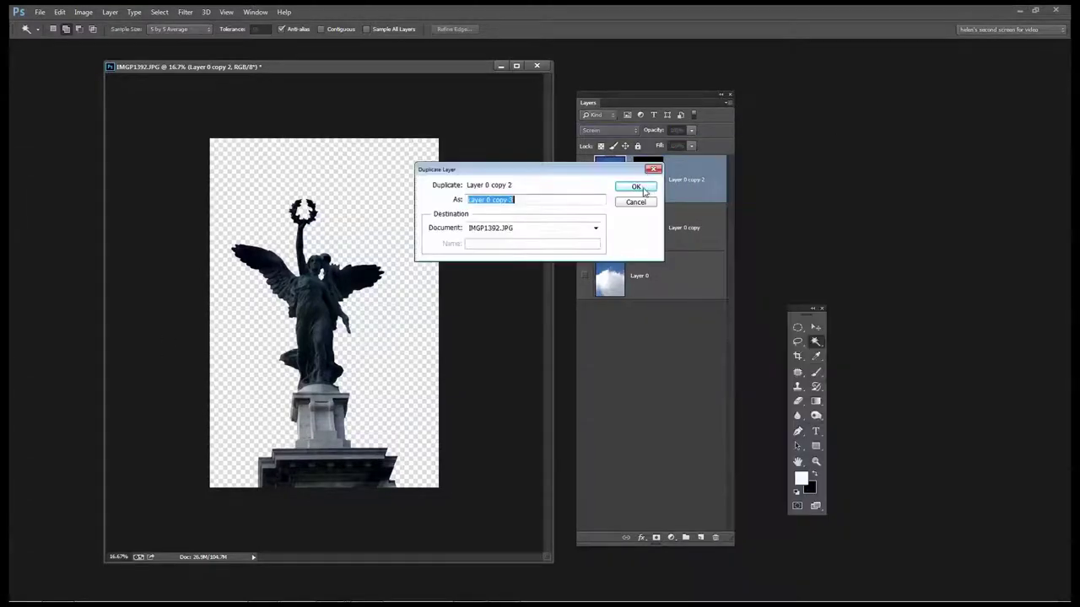
click(639, 185)
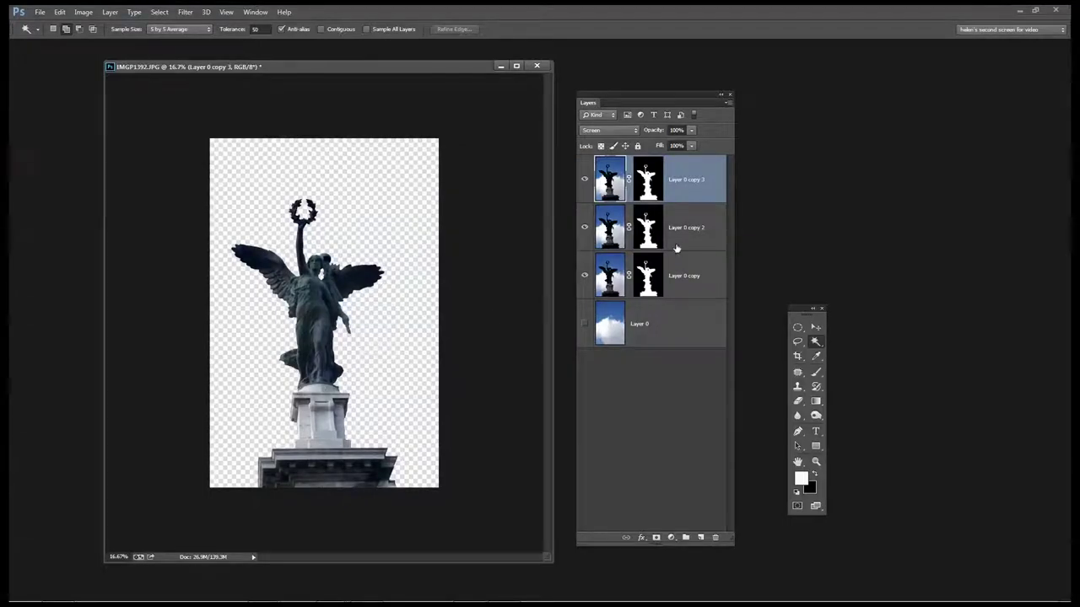
right_click(680, 182)
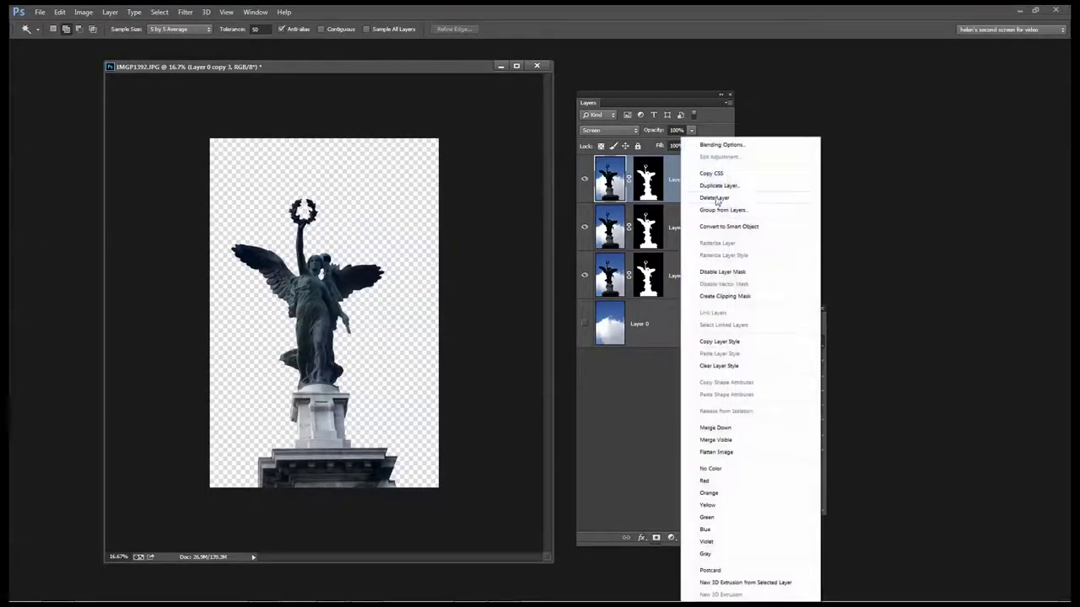
click(715, 187)
click(634, 187)
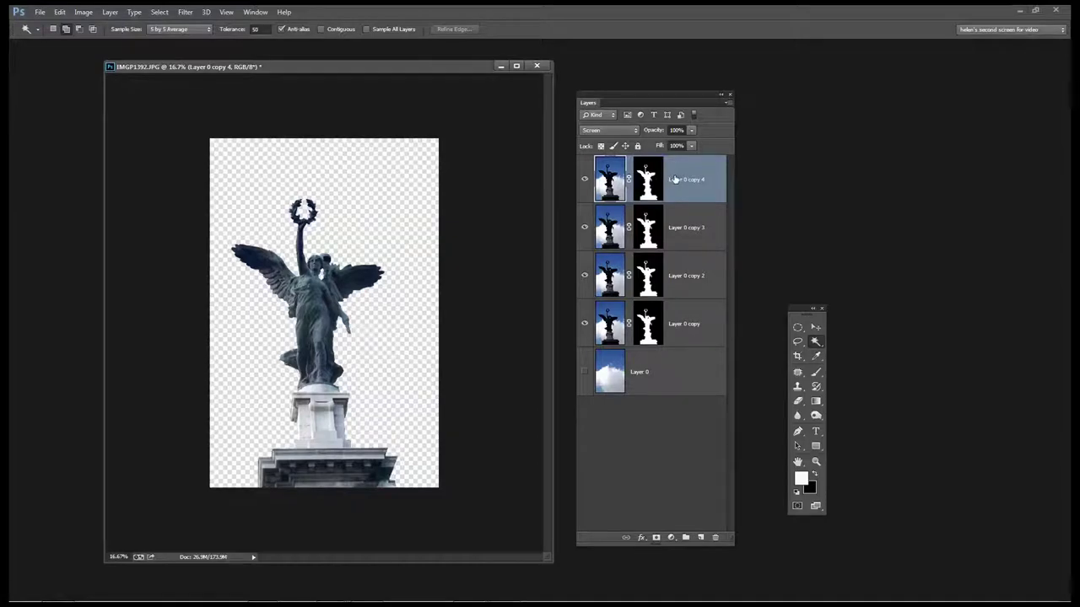
Merge the four statue layers into a single layer and show the sky on Layer 0 again.
shift+click(674, 331)
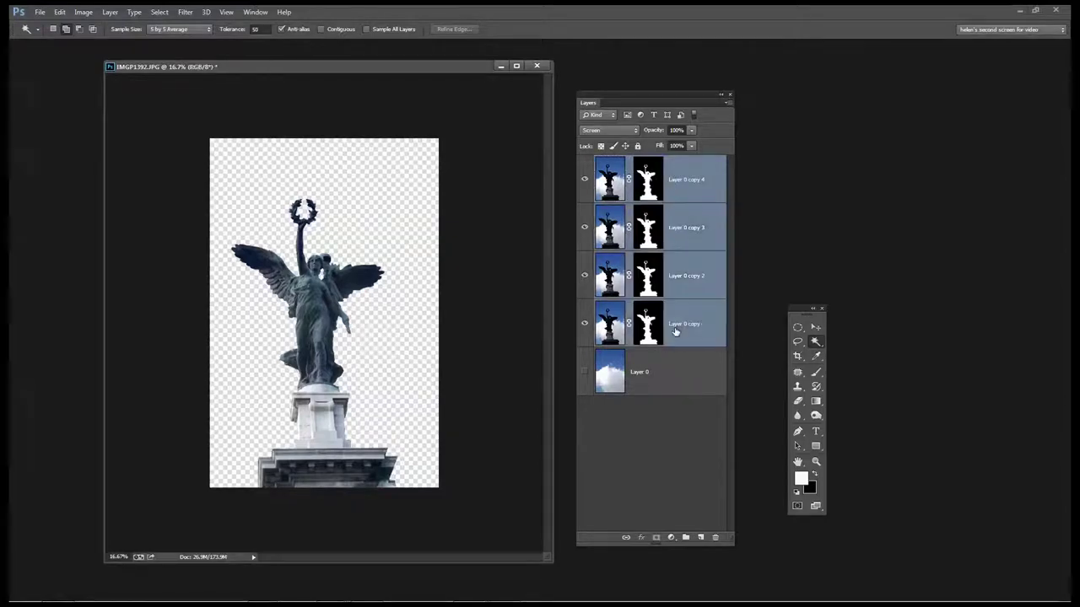
right_click(674, 228)
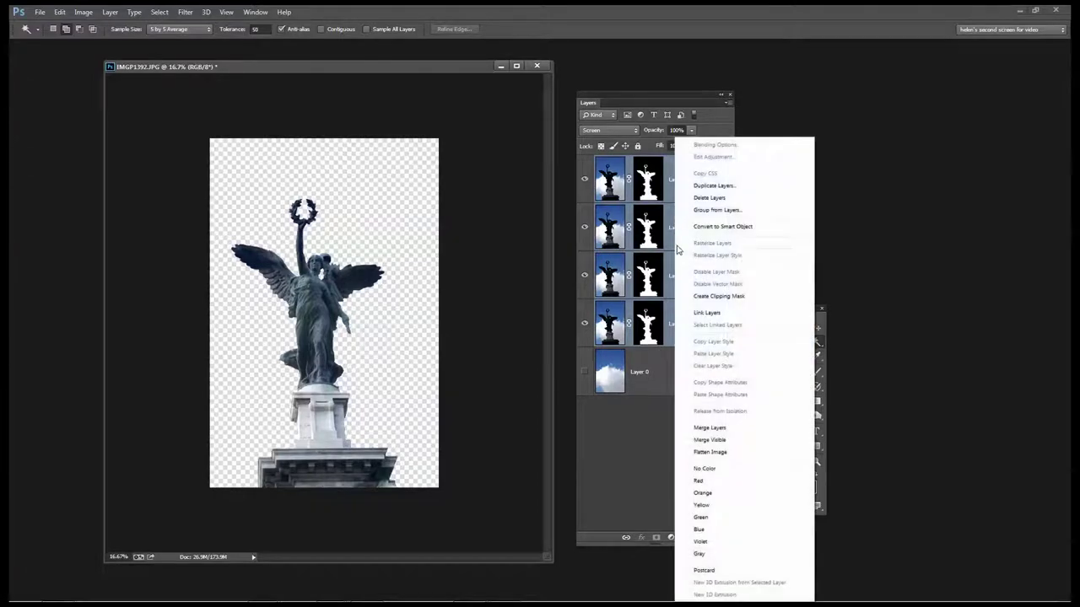
click(702, 430)
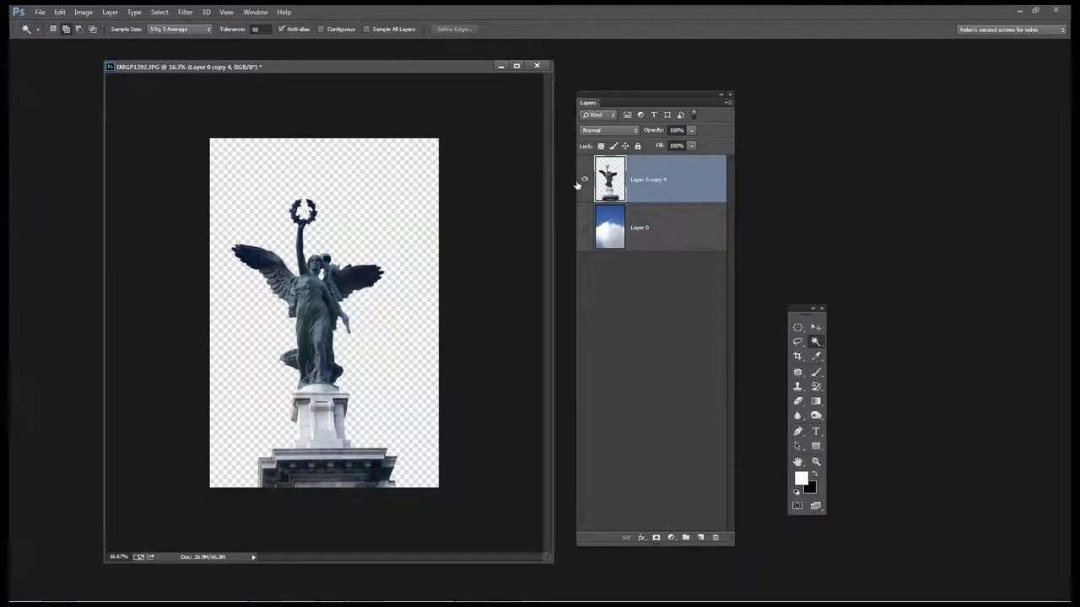
click(584, 227)
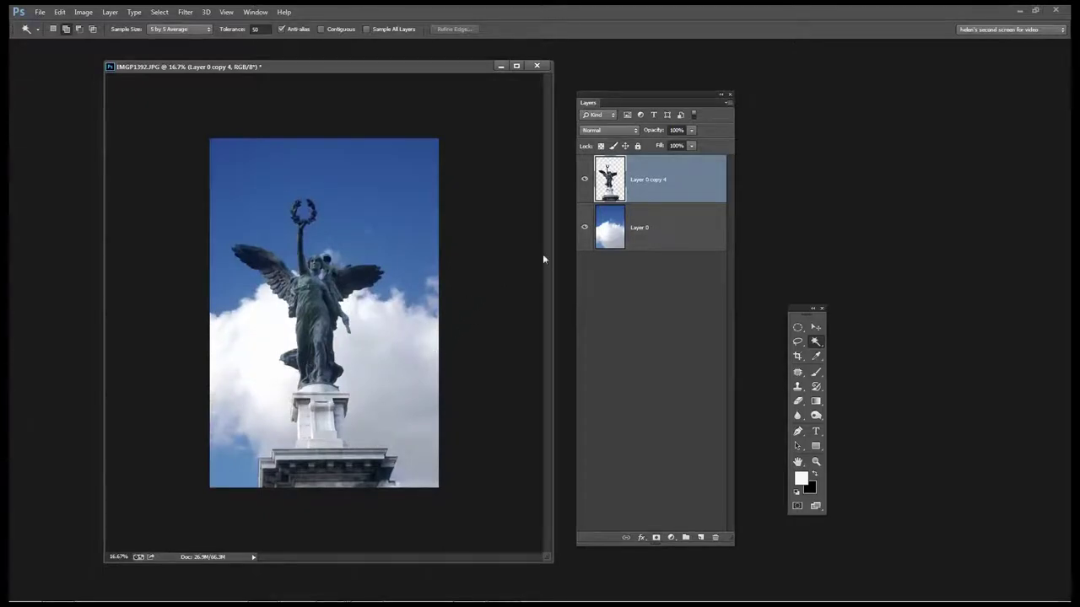
Add a Curves adjustment layer directly above the sky on Layer 0.
click(637, 227)
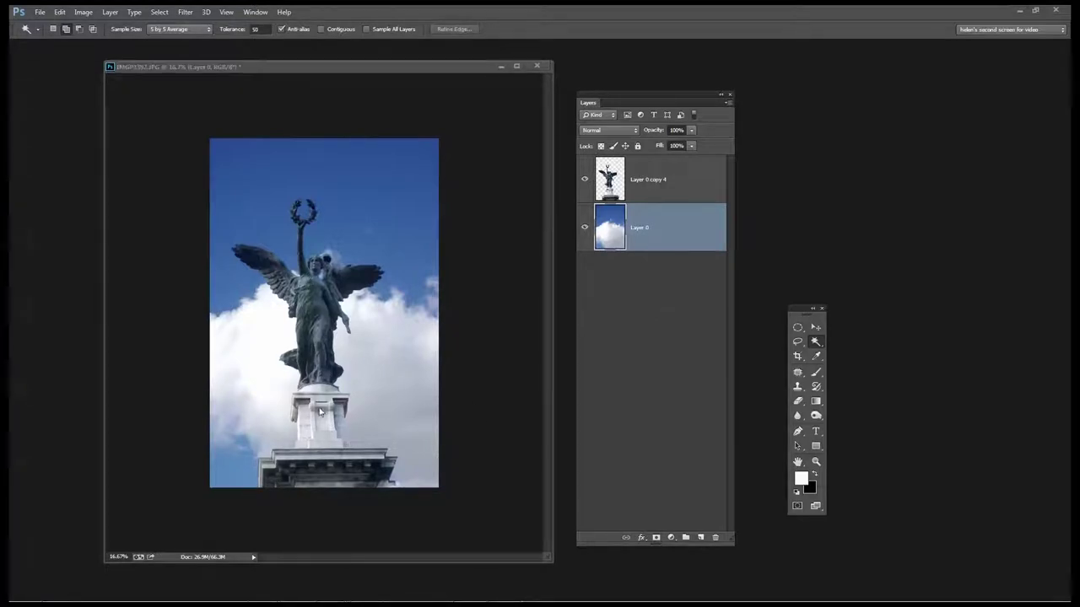
click(648, 227)
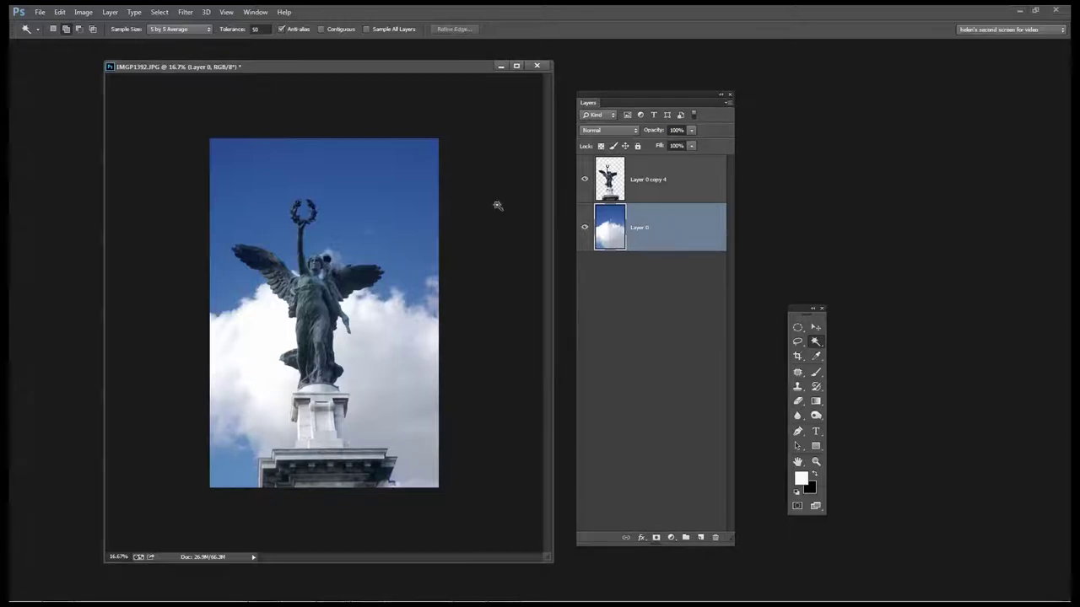
click(109, 12)
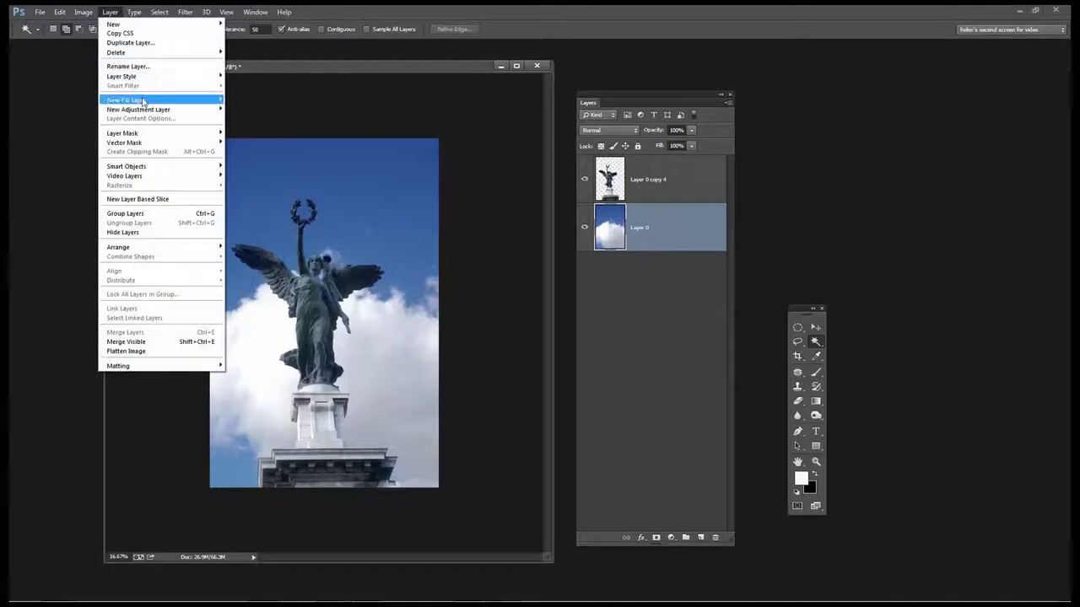
mouse_move(122, 112)
click(51, 127)
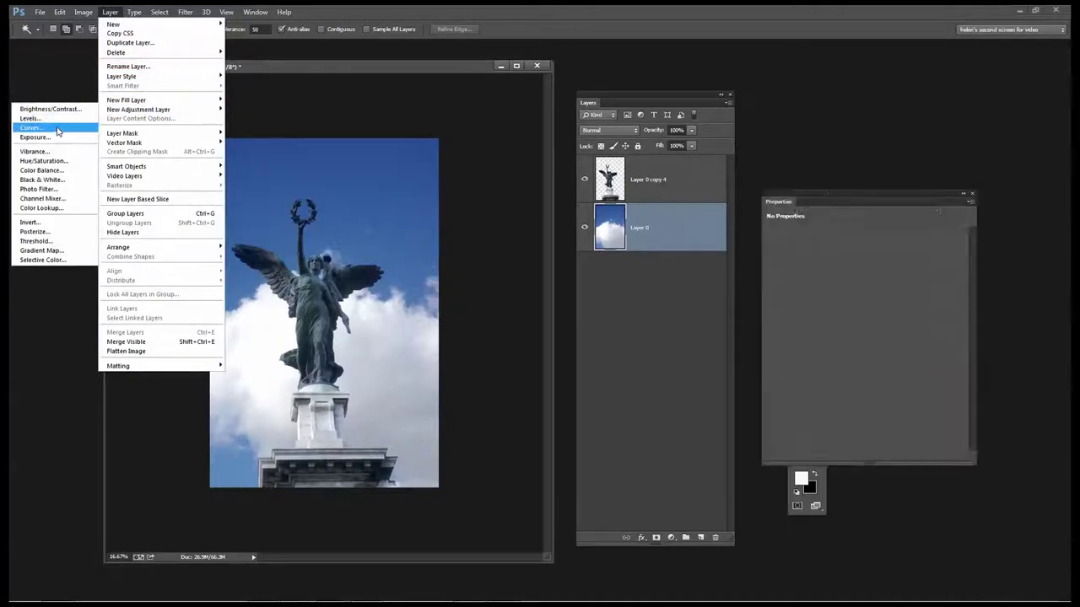
click(625, 195)
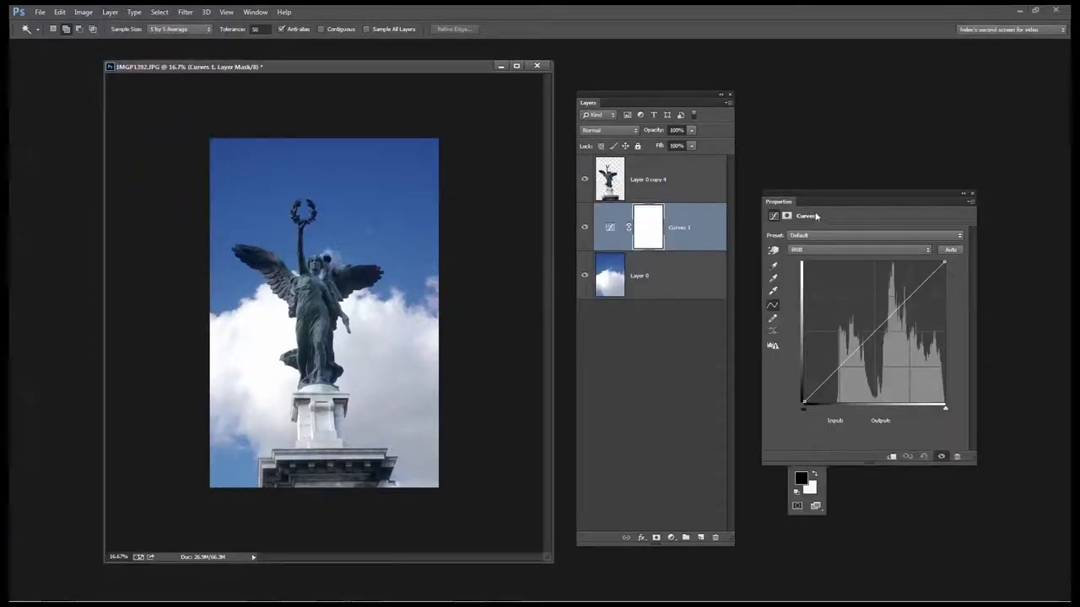
Darken the sky on the RGB curve, moving the black point to input 28 and pulling the upper tones and midtones down.
drag(843, 202, 561, 300)
mouse_move(521, 502)
mouse_down()
mouse_move(548, 503)
mouse_move(536, 497)
mouse_up()
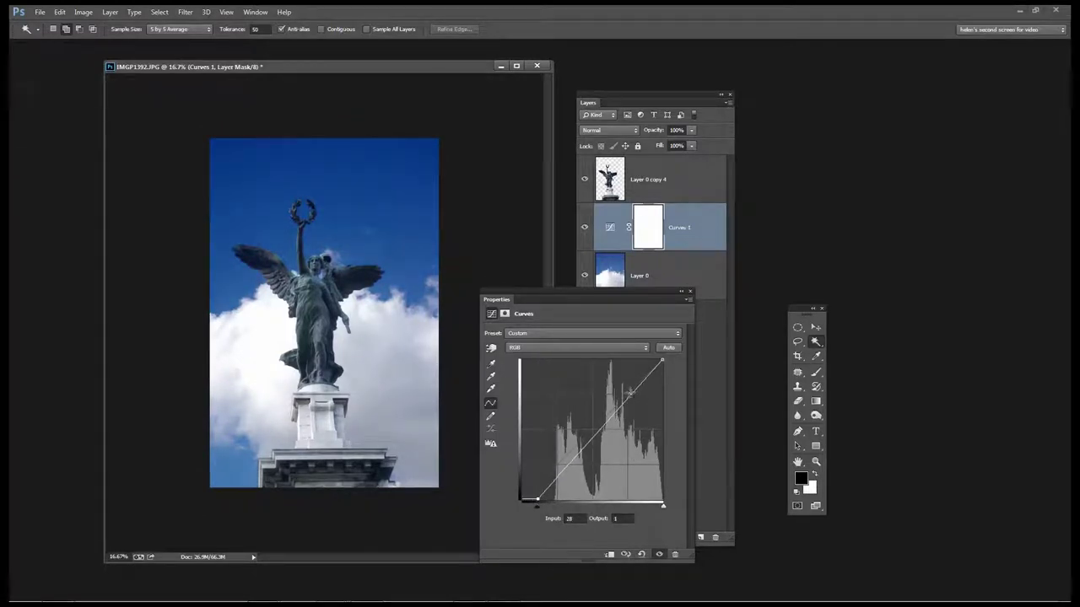
drag(628, 390, 627, 403)
drag(597, 437, 596, 453)
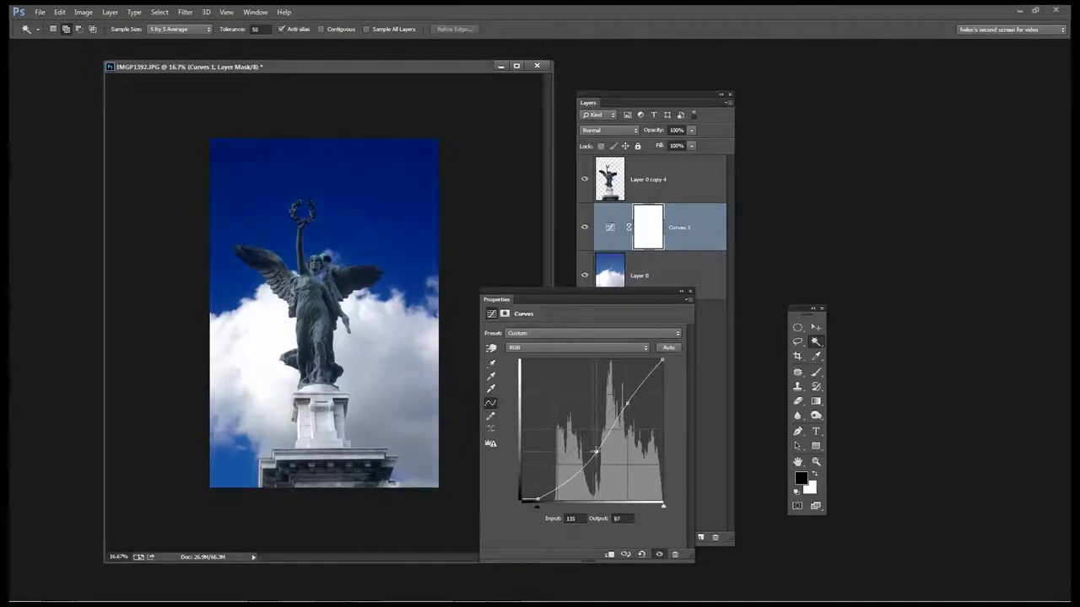
Reshape the sky's RGB curve with lifted shadows, a midtone point at input 143, output 117, and a highlight point at input 203, output 187.
drag(627, 403, 628, 394)
mouse_move(539, 499)
mouse_down()
mouse_move(526, 498)
mouse_move(540, 486)
mouse_up()
drag(596, 453, 601, 434)
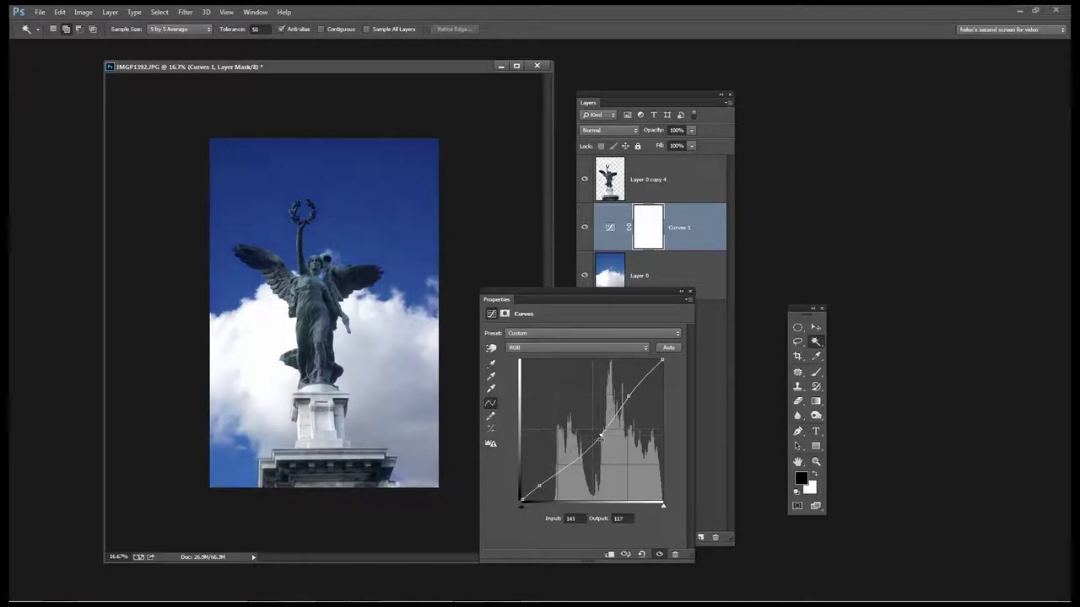
drag(537, 485, 542, 476)
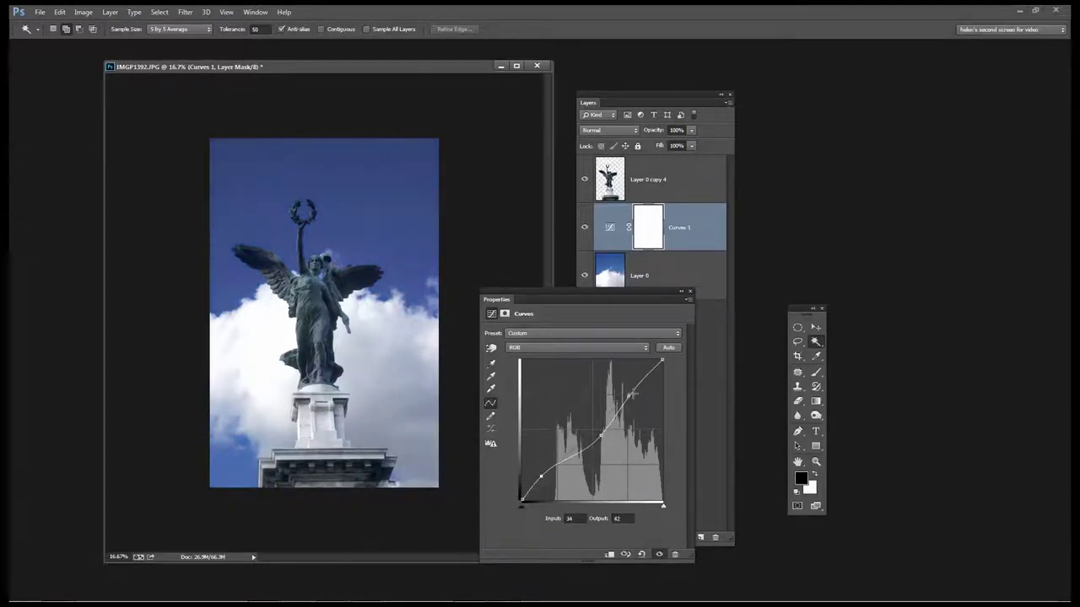
drag(629, 396, 636, 396)
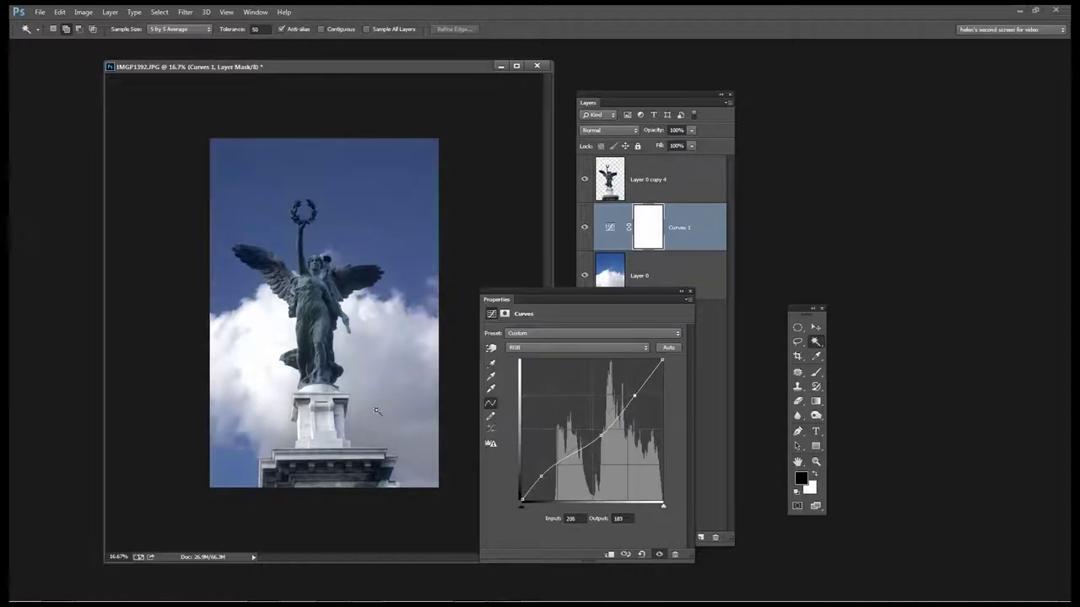
drag(634, 396, 633, 394)
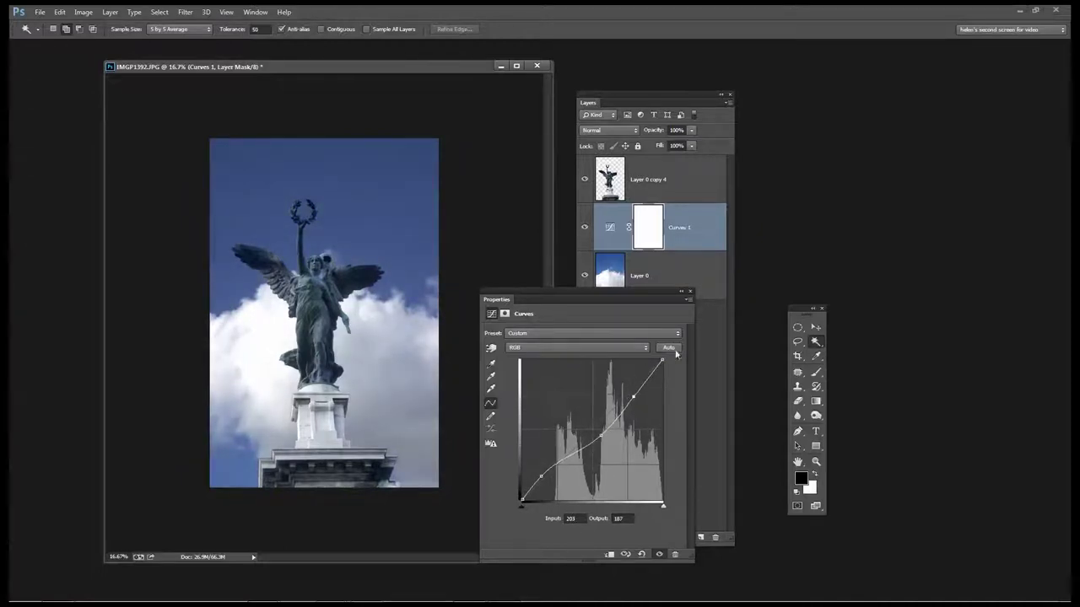
click(689, 292)
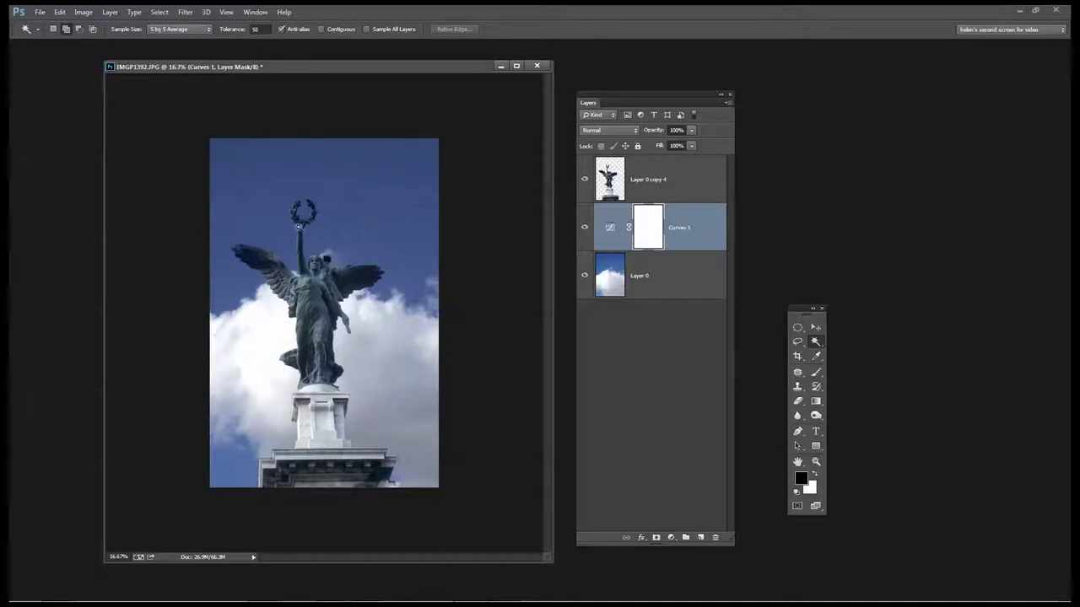
Add a new empty layer above the Curves adjustment and set the foreground colour to a light cyan with hue 179°.
click(700, 538)
key(x)
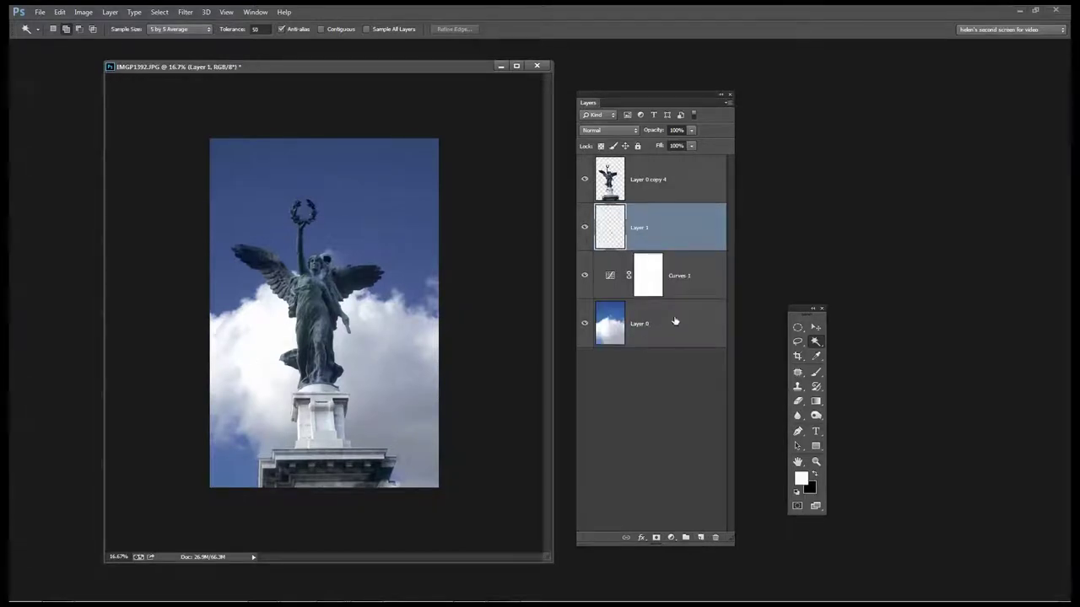
click(802, 479)
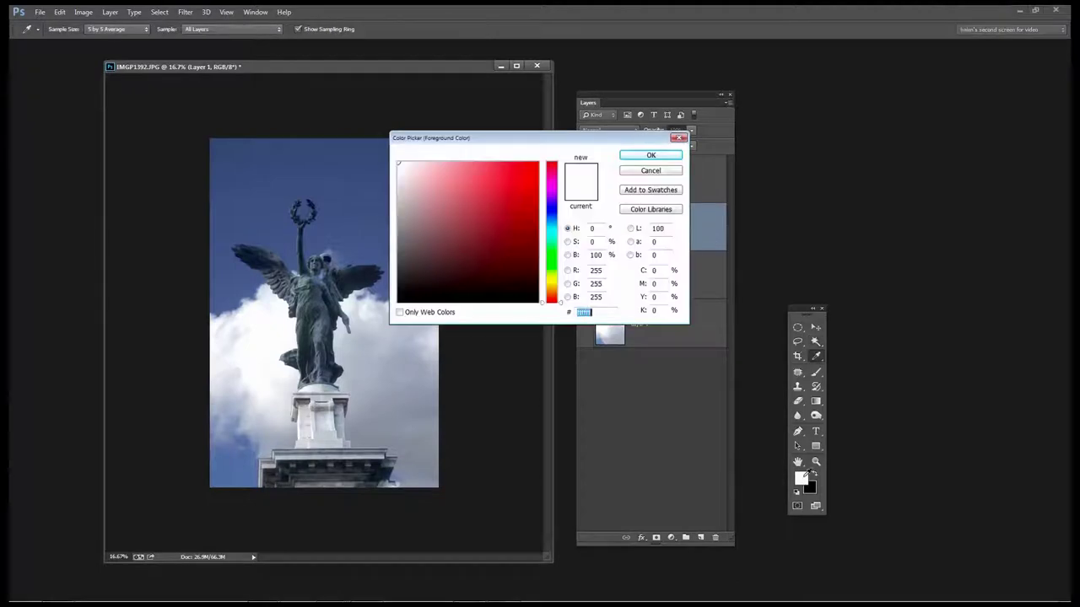
click(551, 233)
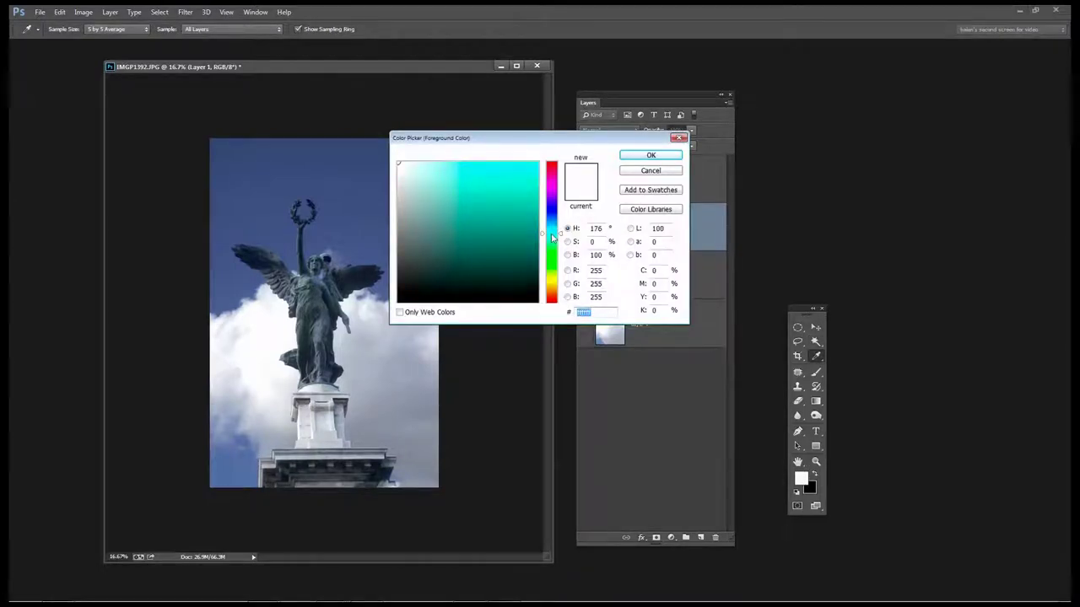
drag(552, 237, 552, 234)
click(550, 232)
click(458, 165)
click(449, 163)
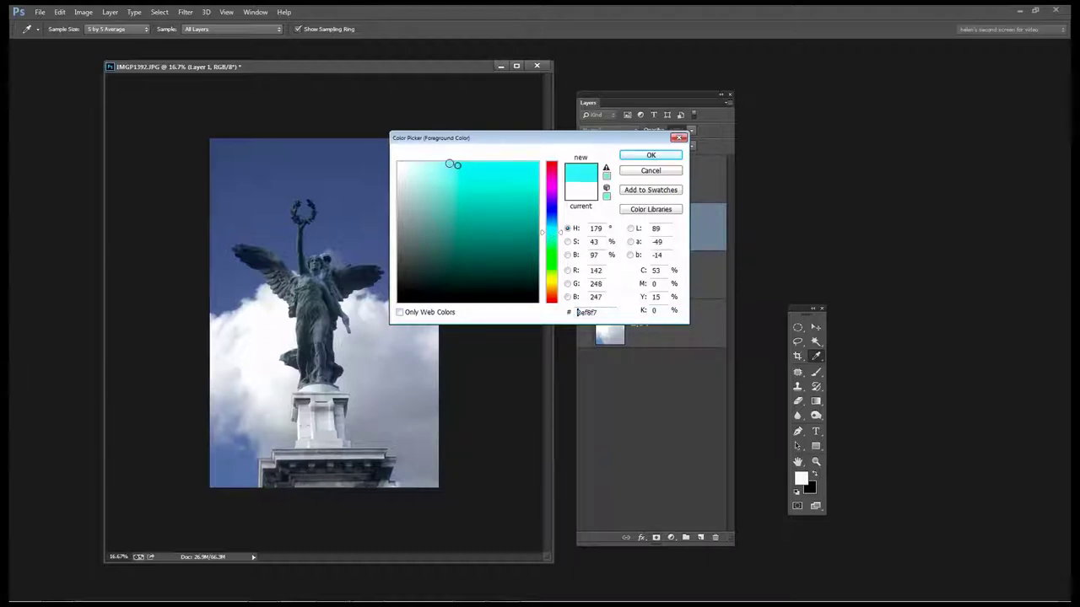
click(650, 156)
Draw a tall elliptical selection with a 40 px feather around the statue, from above the wreath down to the pedestal's base.
key(w)
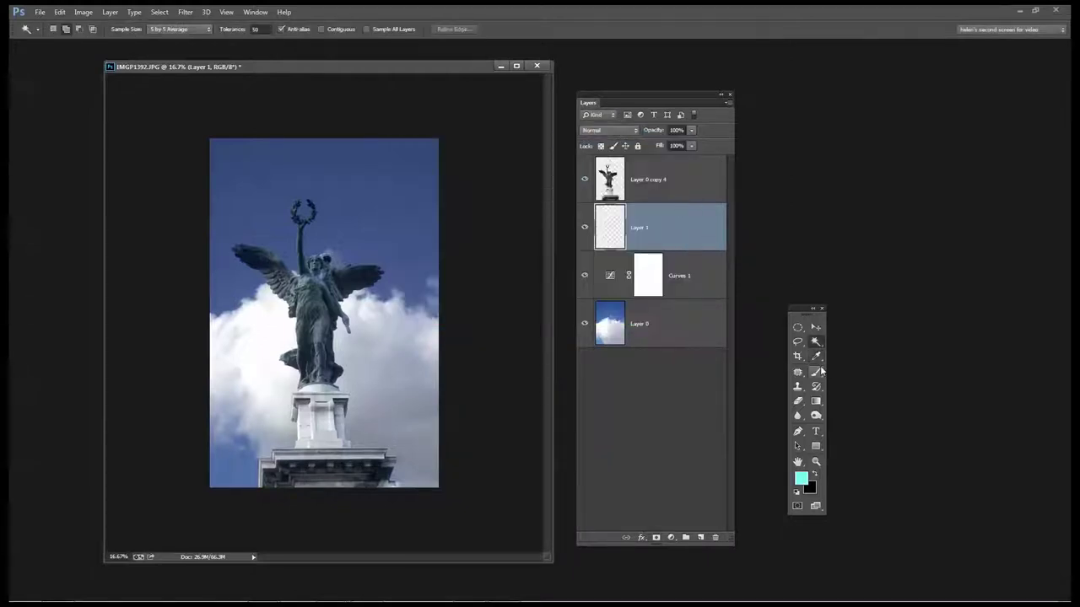
key(shift+w)
click(797, 329)
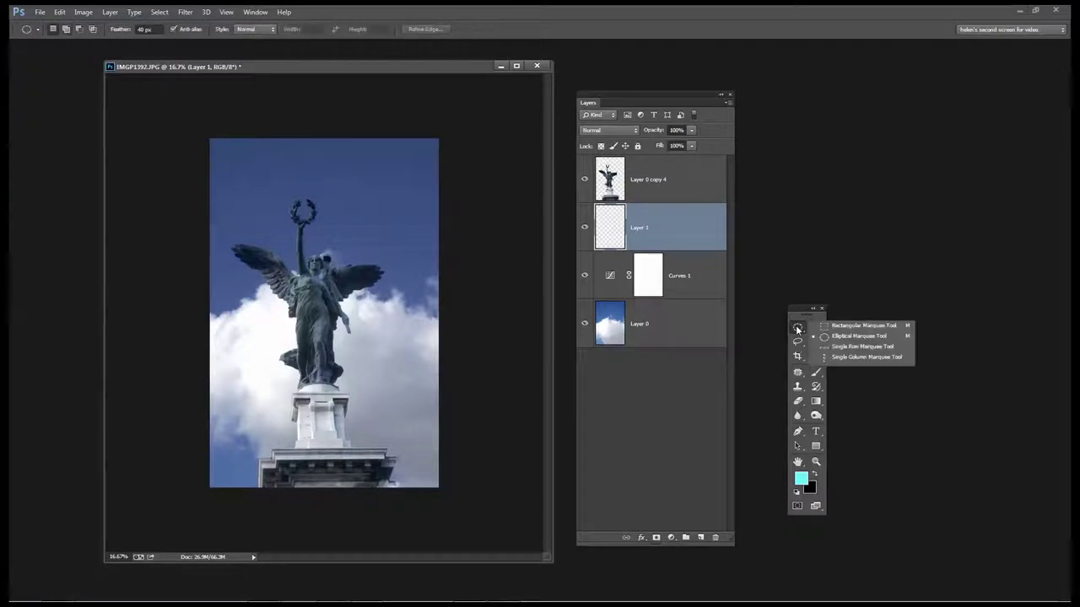
drag(252, 167, 397, 456)
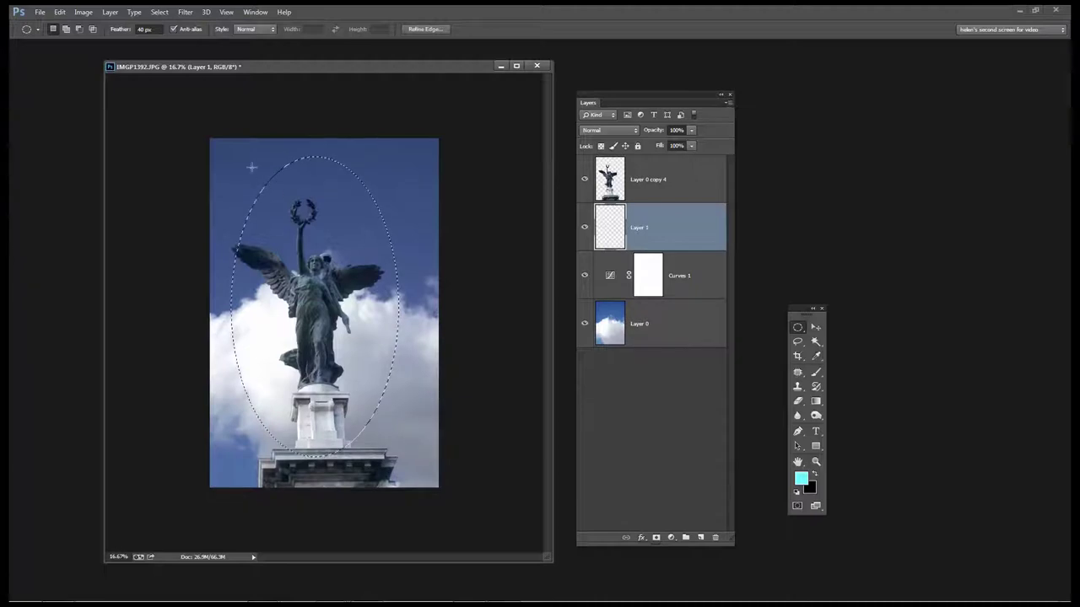
Fill the feathered elliptical selection with the cyan foreground colour, clear the selection, and set the layer's blend mode to Color Burn.
click(144, 29)
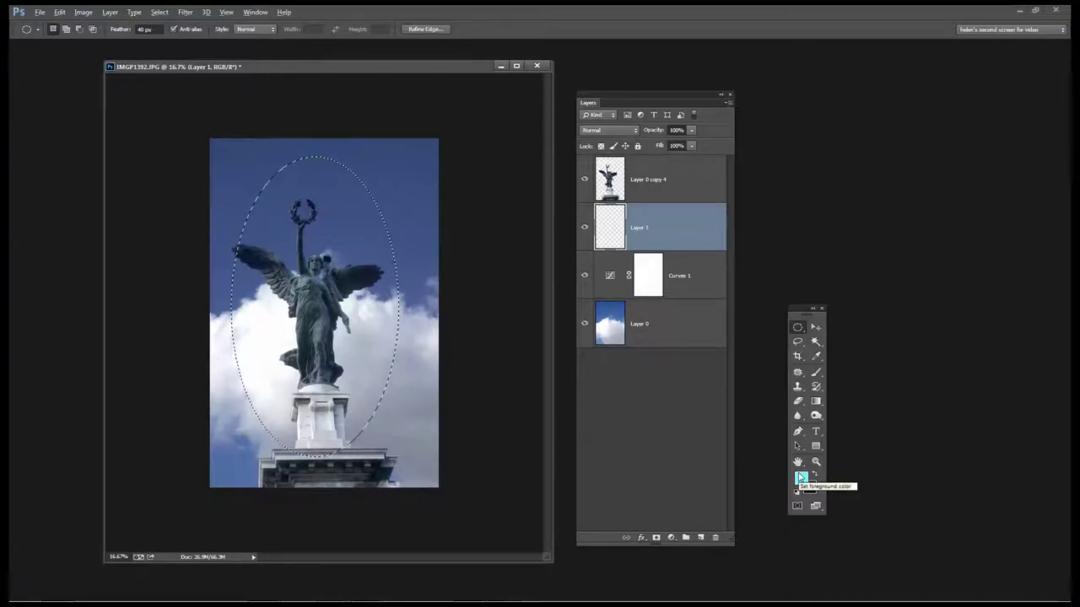
key(alt+BackSpace)
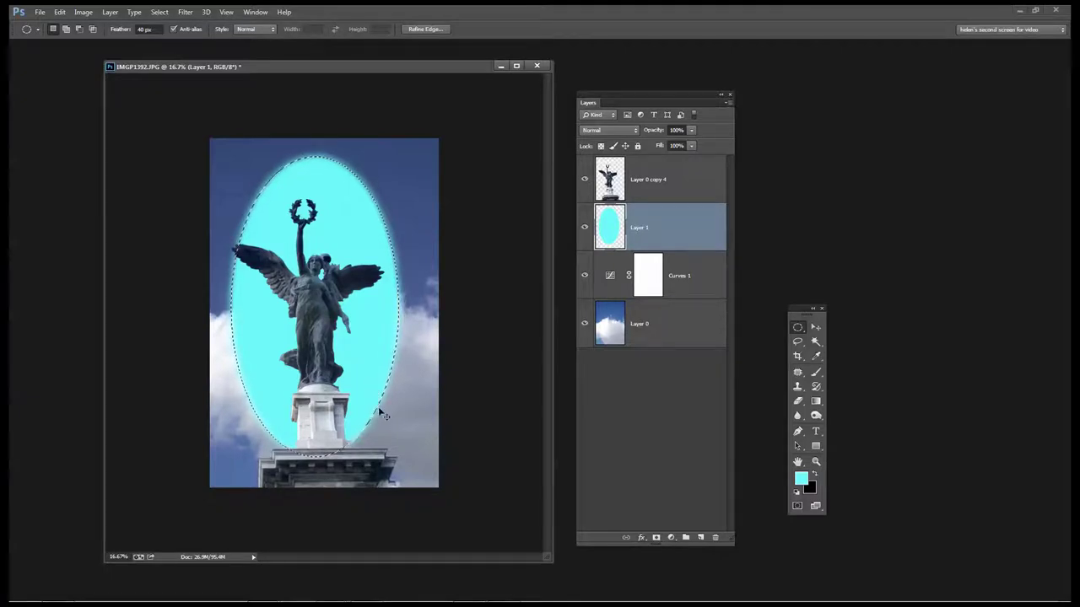
click(405, 424)
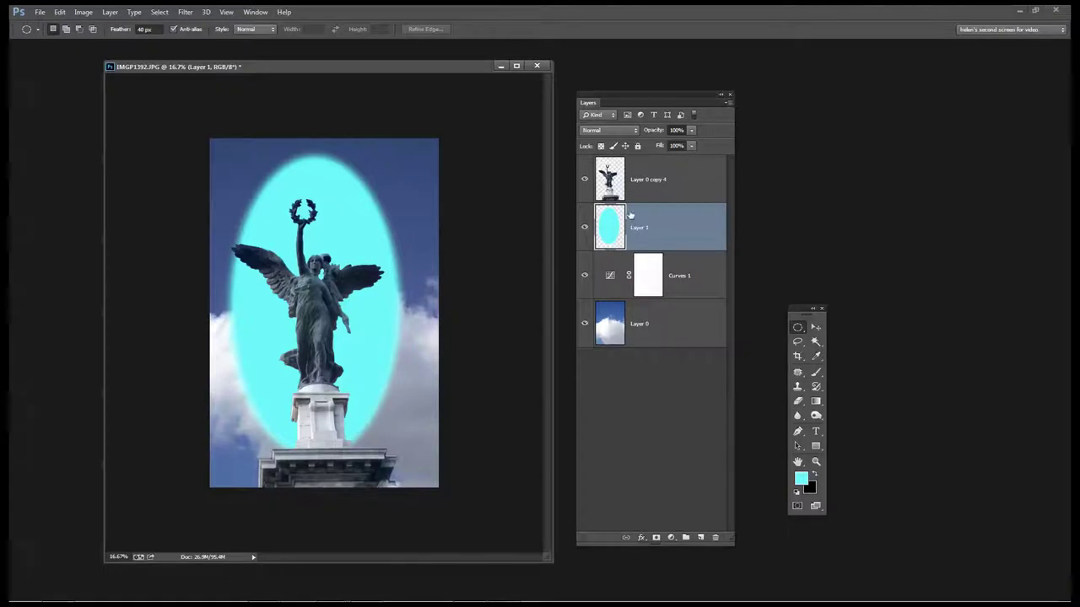
click(610, 132)
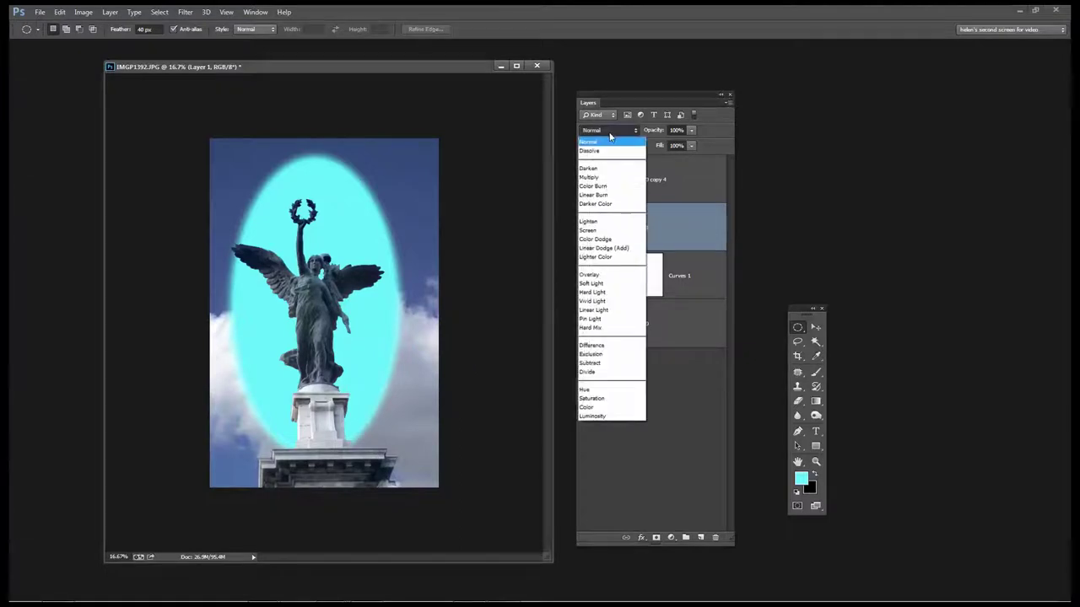
click(612, 187)
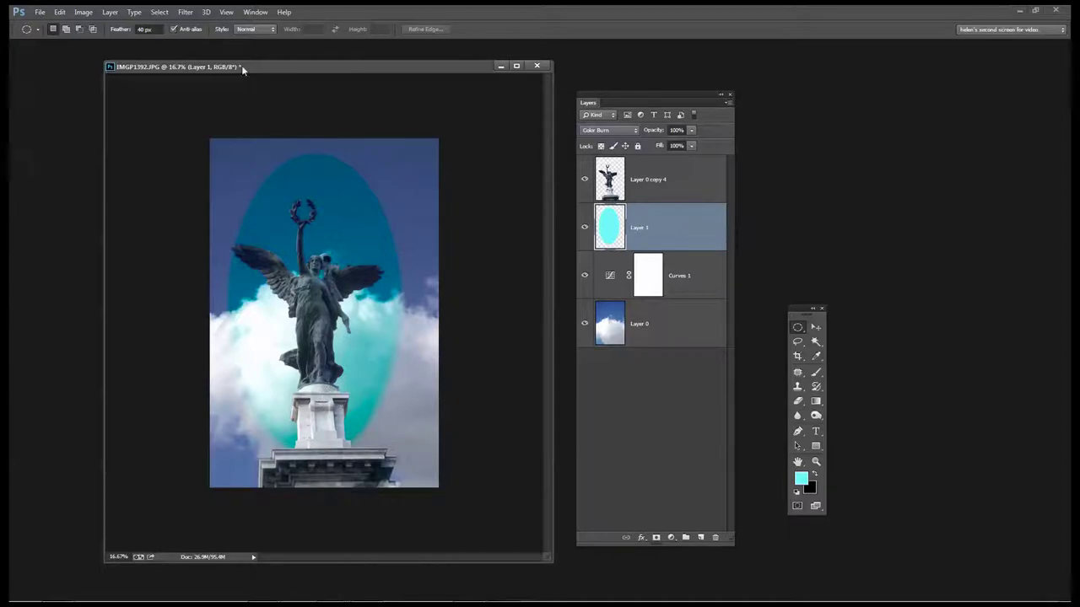
Soften the cyan ellipse with a Gaussian Blur of about 453 pixels, and check the sky with the statue layer hidden and shown.
click(185, 12)
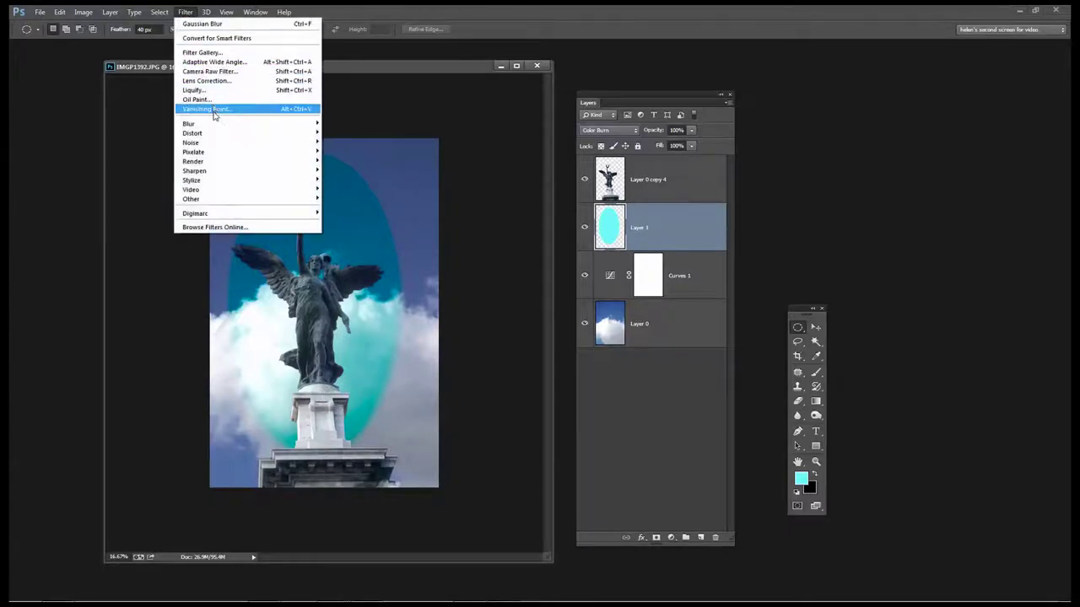
mouse_move(212, 123)
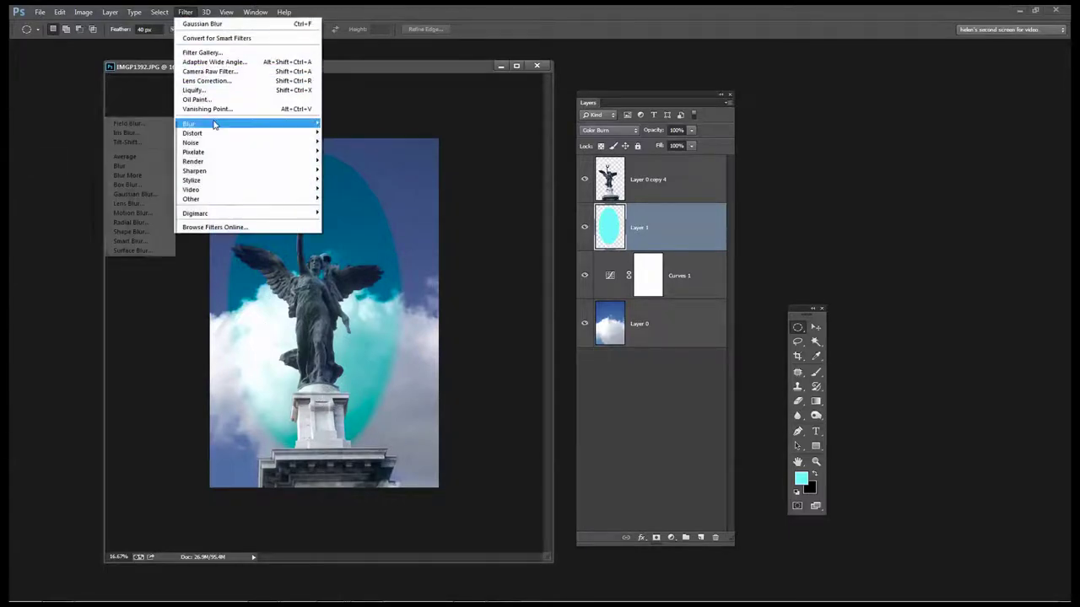
click(153, 194)
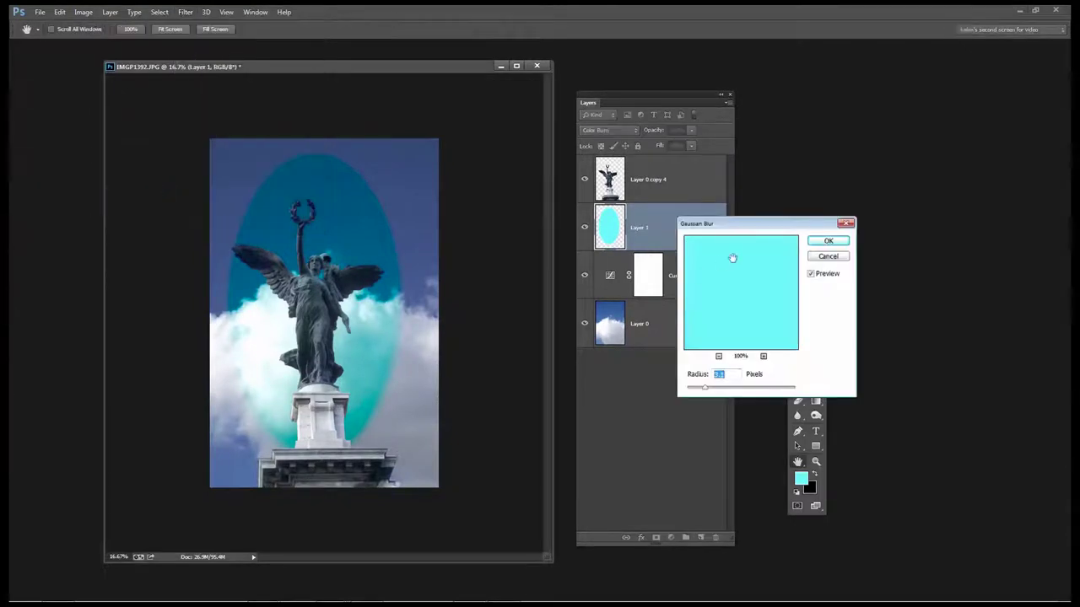
drag(750, 223, 587, 298)
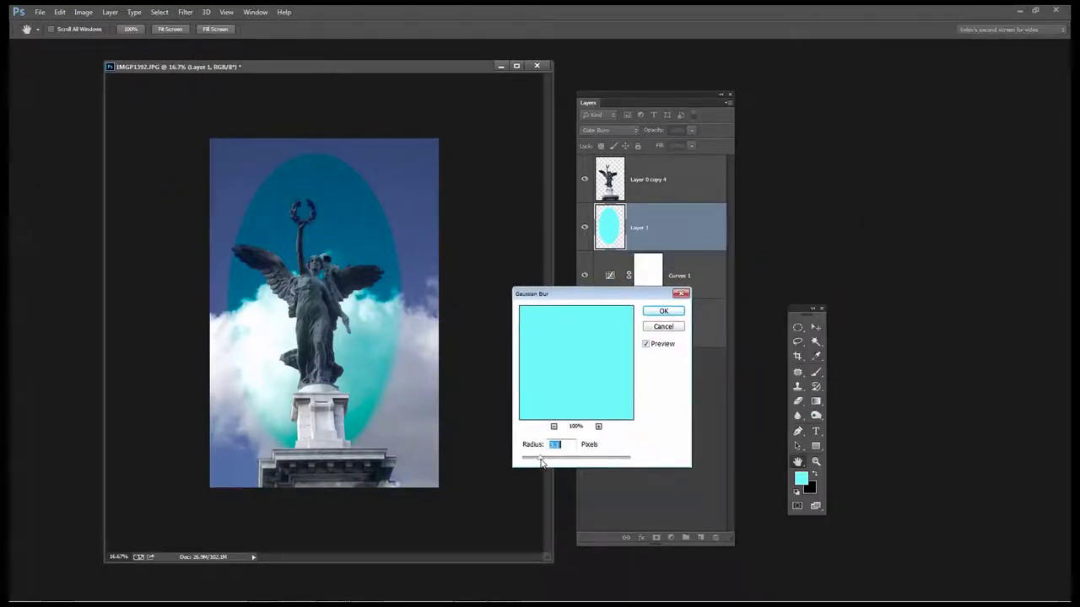
drag(540, 458, 620, 461)
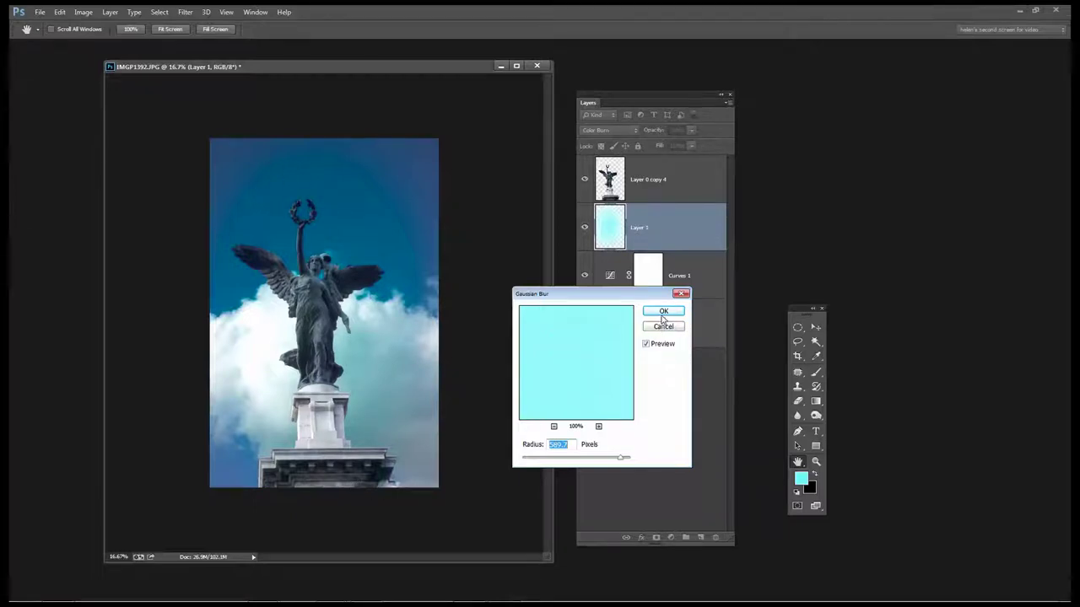
drag(621, 459, 617, 459)
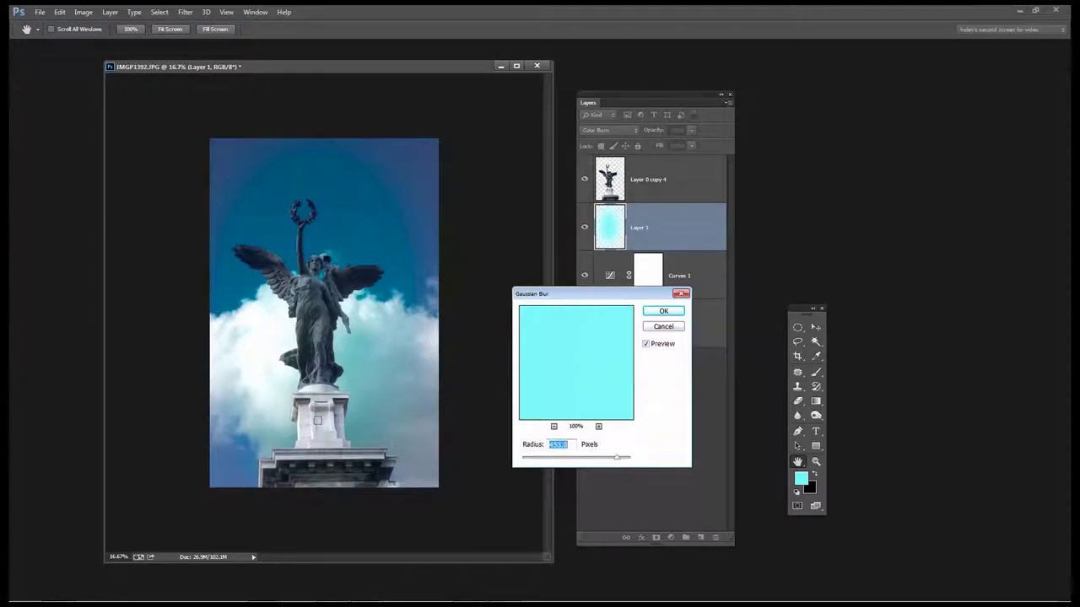
click(663, 312)
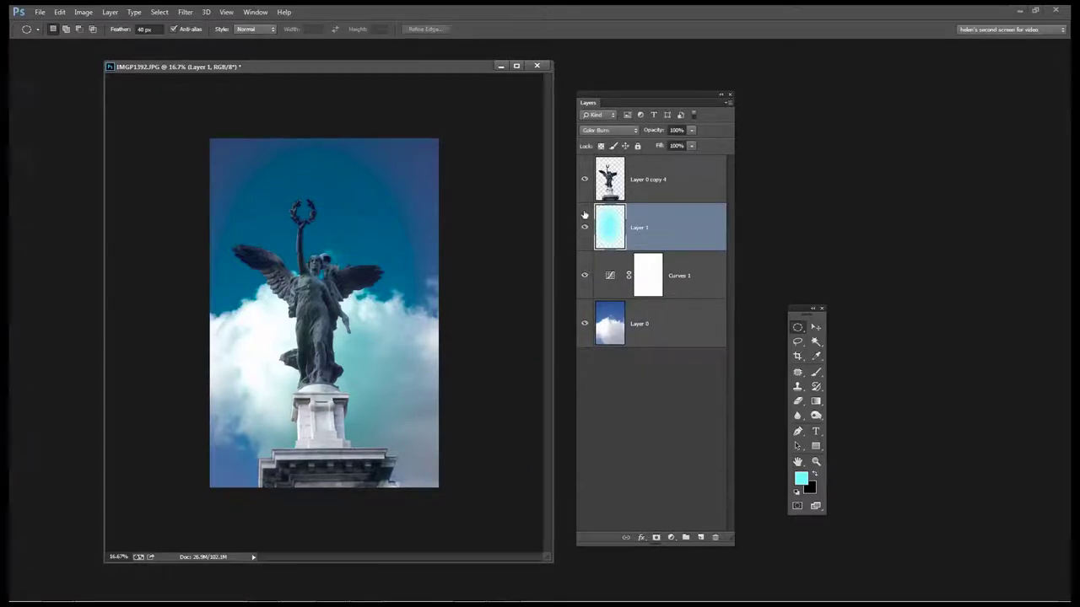
click(585, 182)
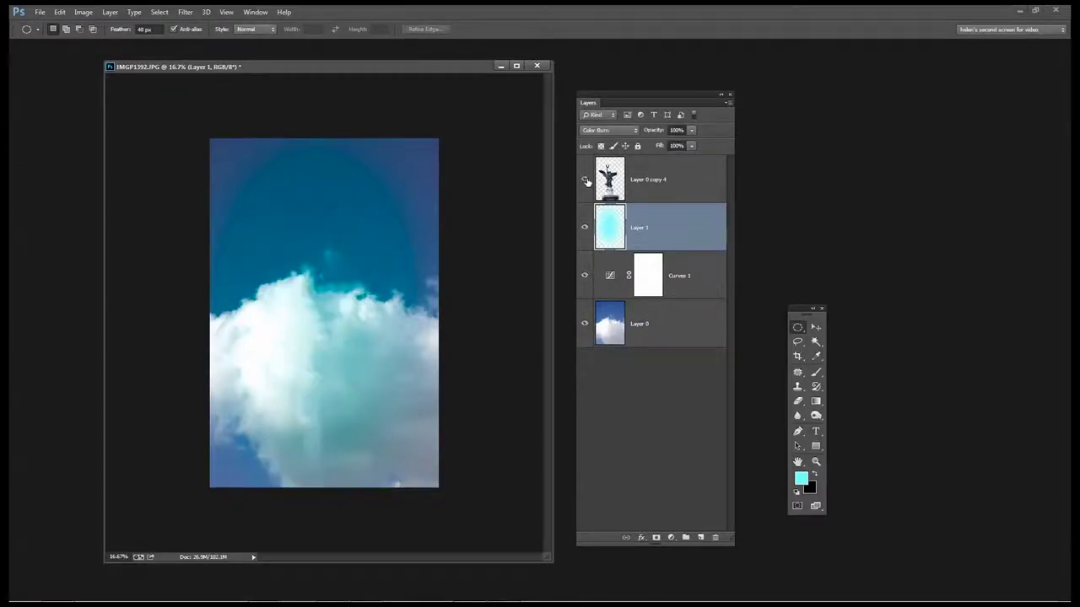
click(585, 180)
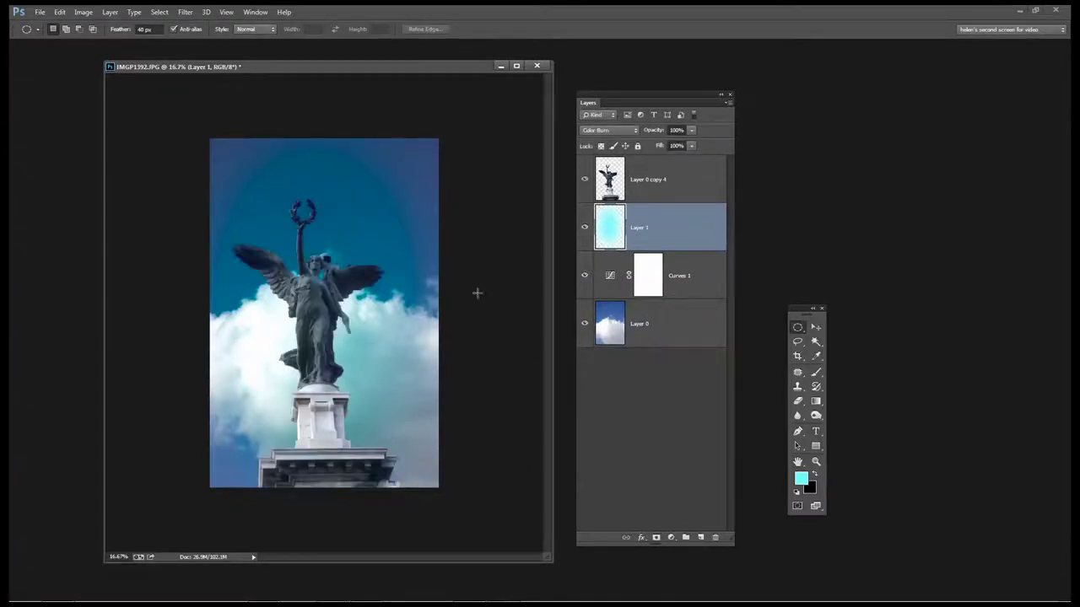
Add a new layer above the cyan glow, fill it with white, and set its blend mode to Difference.
click(700, 538)
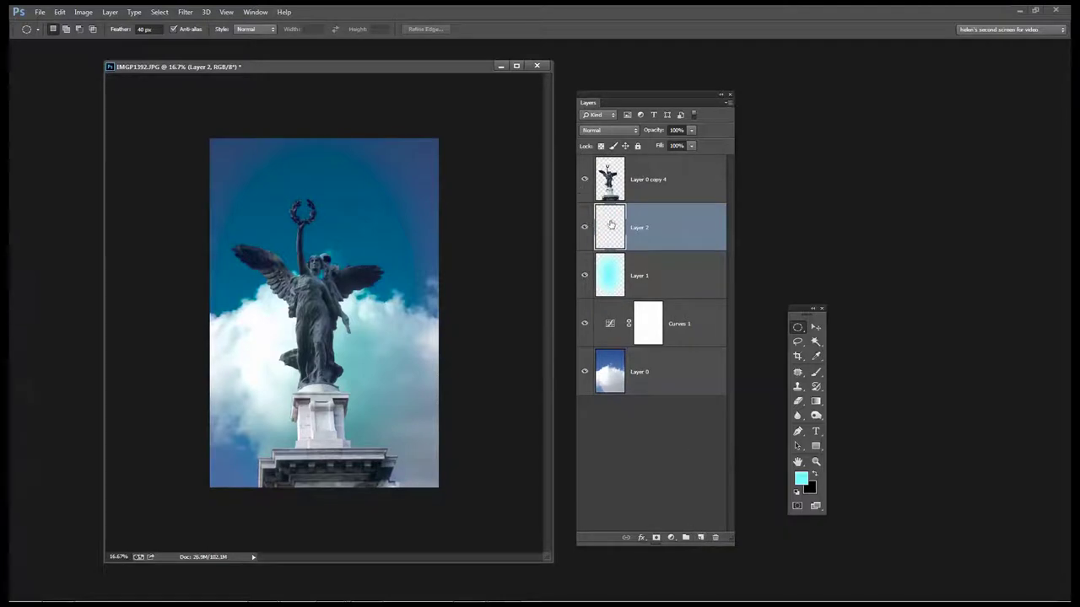
click(797, 496)
click(809, 475)
key(alt+BackSpace)
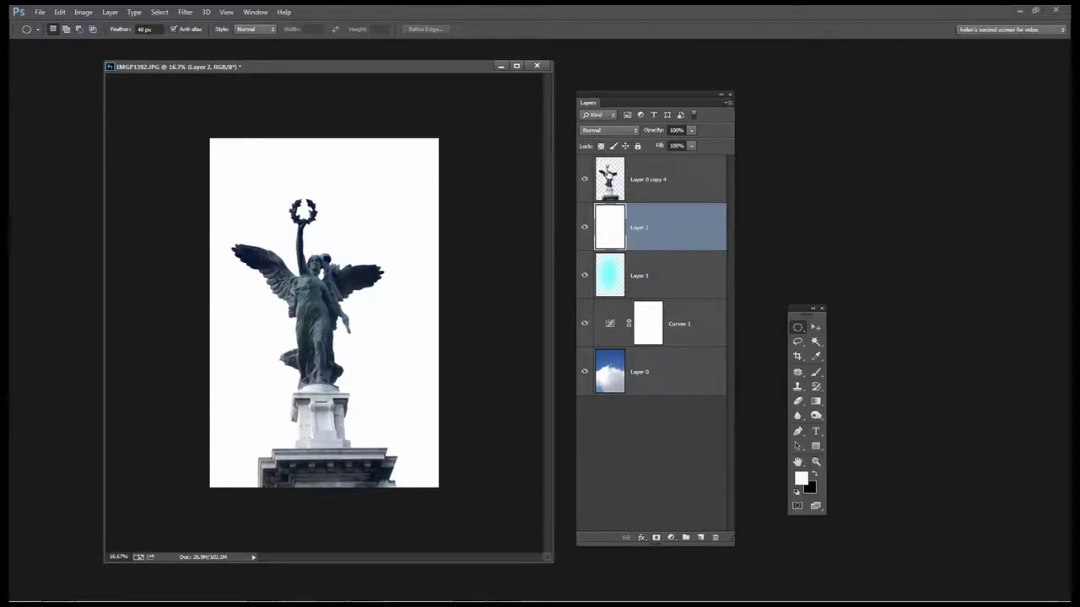
click(607, 131)
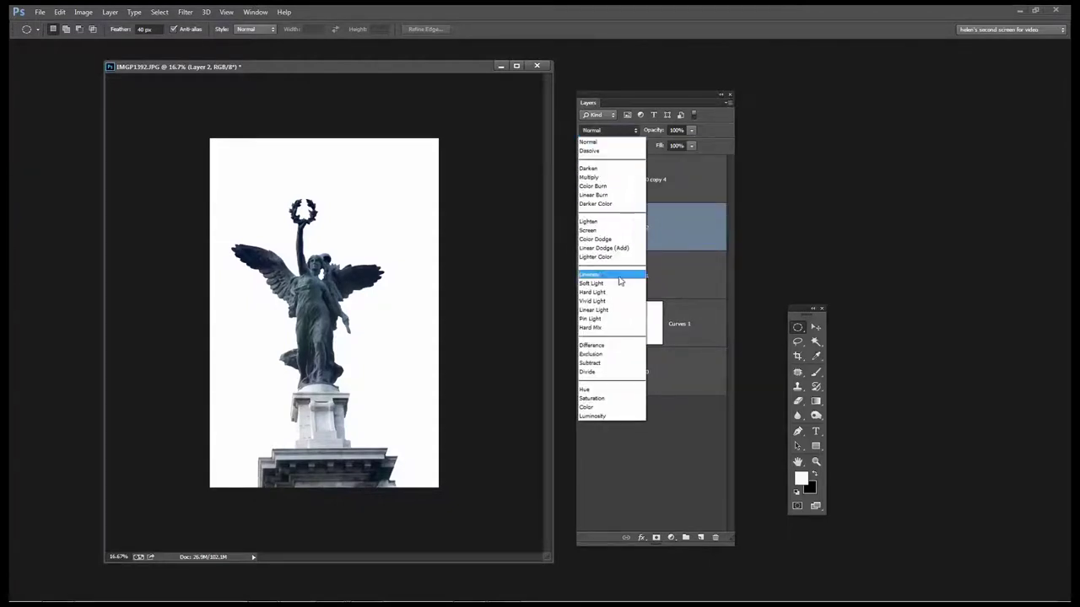
click(613, 347)
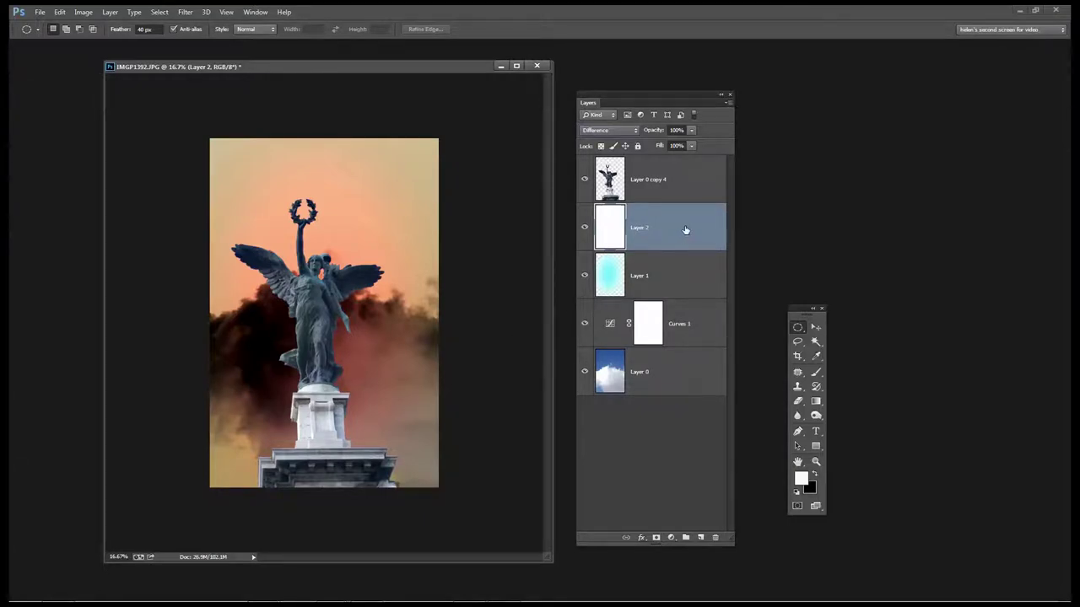
Open the Blending Options of the white Difference layer and move the Underlying Layer black slider to 82 under Blend If Gray.
drag(733, 545, 760, 458)
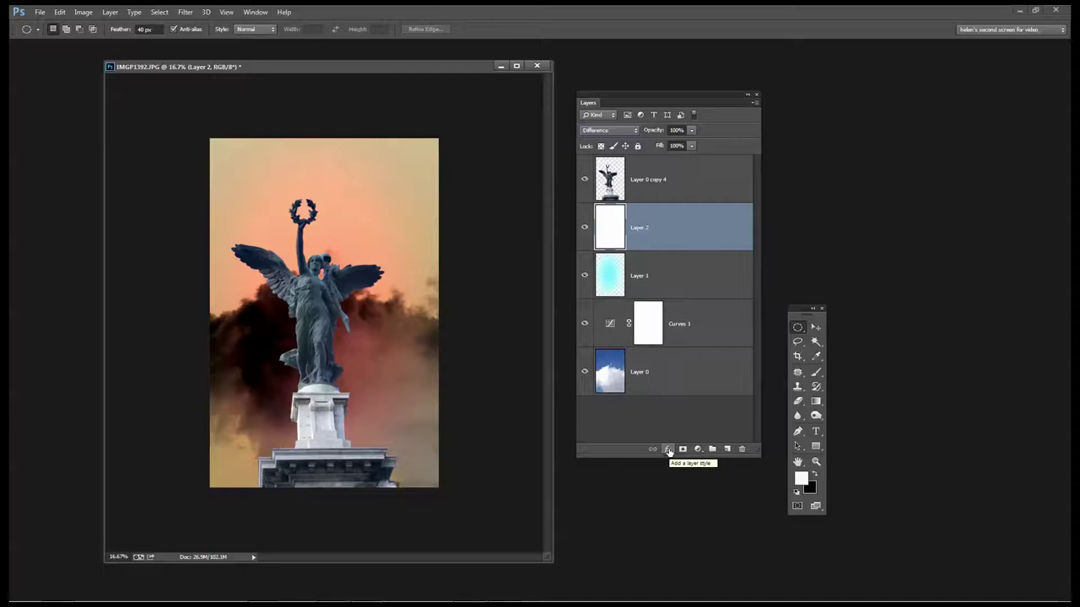
click(668, 449)
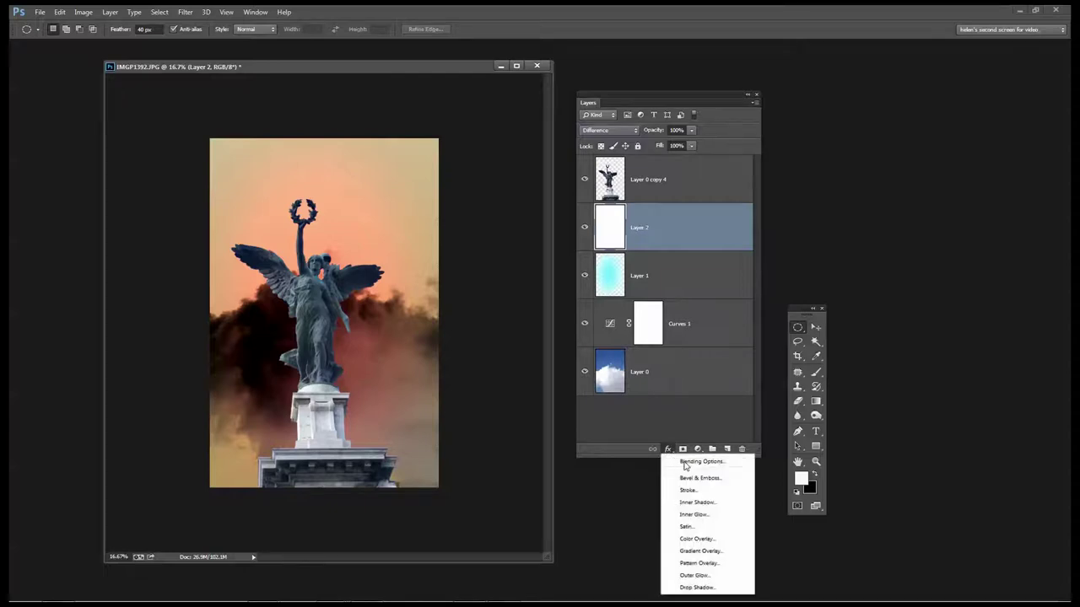
click(685, 463)
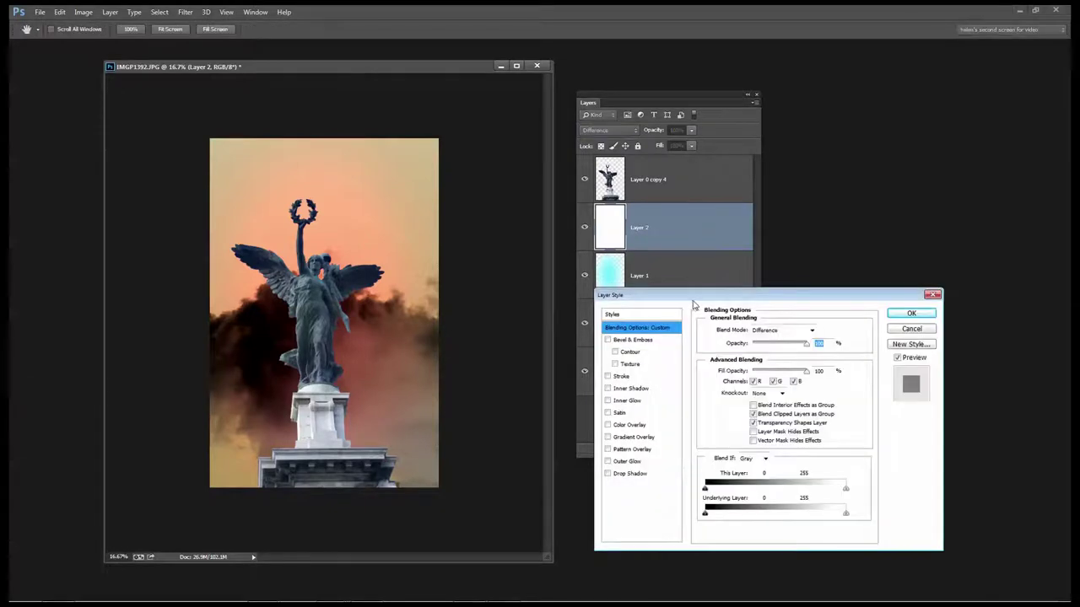
drag(684, 299, 614, 248)
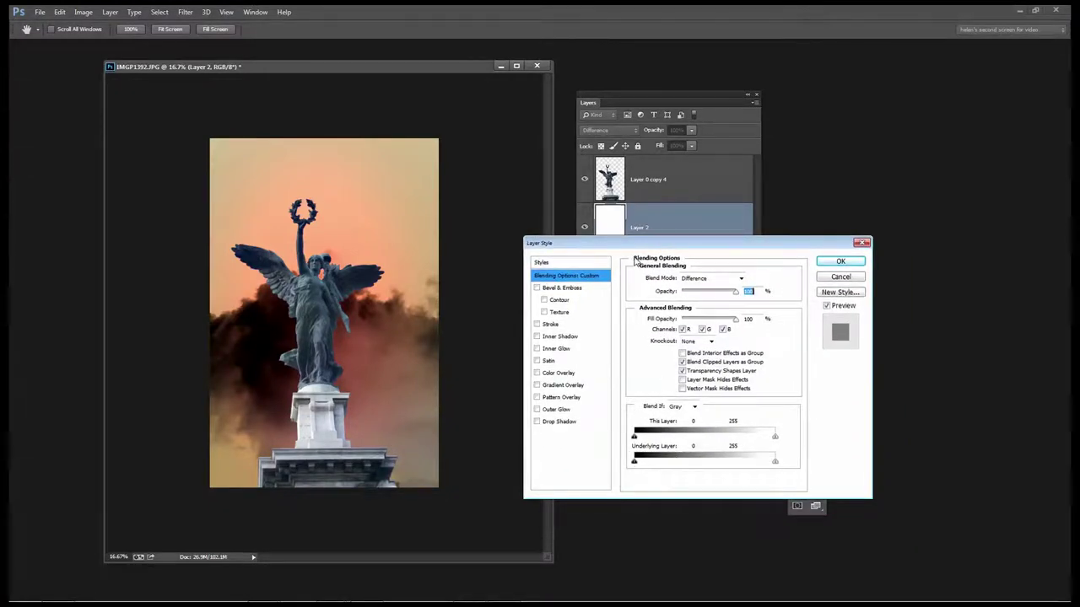
drag(626, 246, 611, 257)
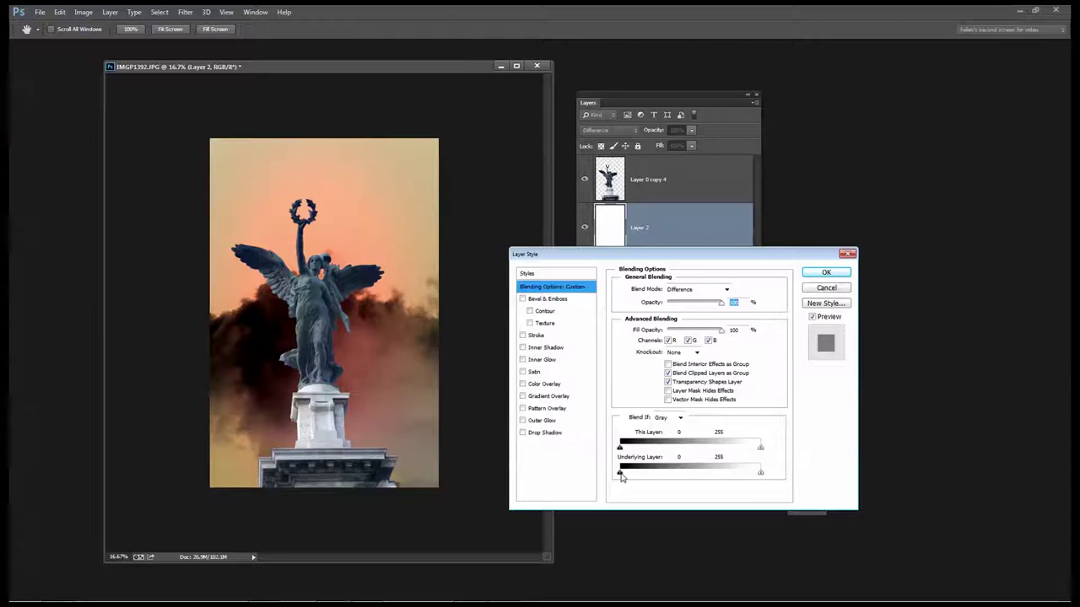
mouse_move(622, 475)
mouse_down()
mouse_move(707, 477)
mouse_move(620, 474)
mouse_up()
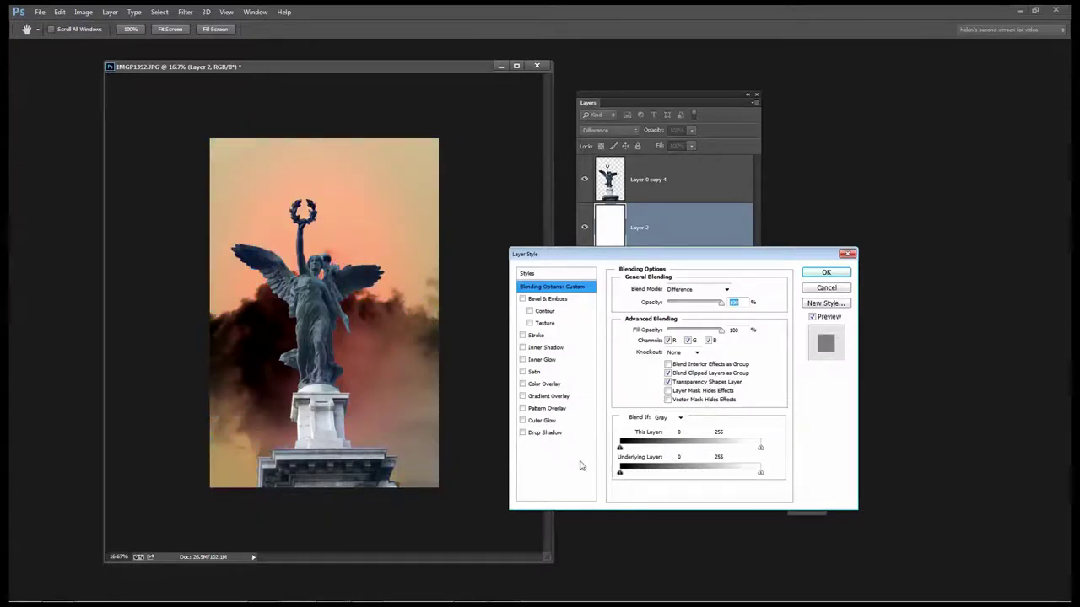
drag(622, 478, 690, 477)
mouse_move(674, 475)
mouse_down()
mouse_move(694, 477)
mouse_move(665, 475)
mouse_up()
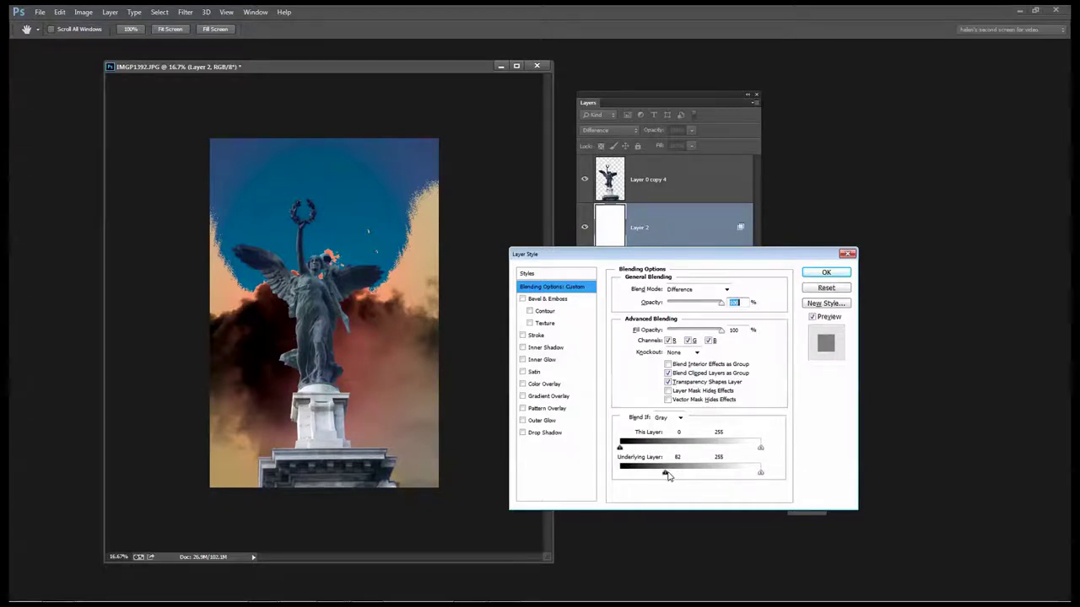
Split the Underlying Layer black slider to about 36 / 120 so the Difference effect fades smoothly, and apply the blending options.
drag(666, 475, 636, 478)
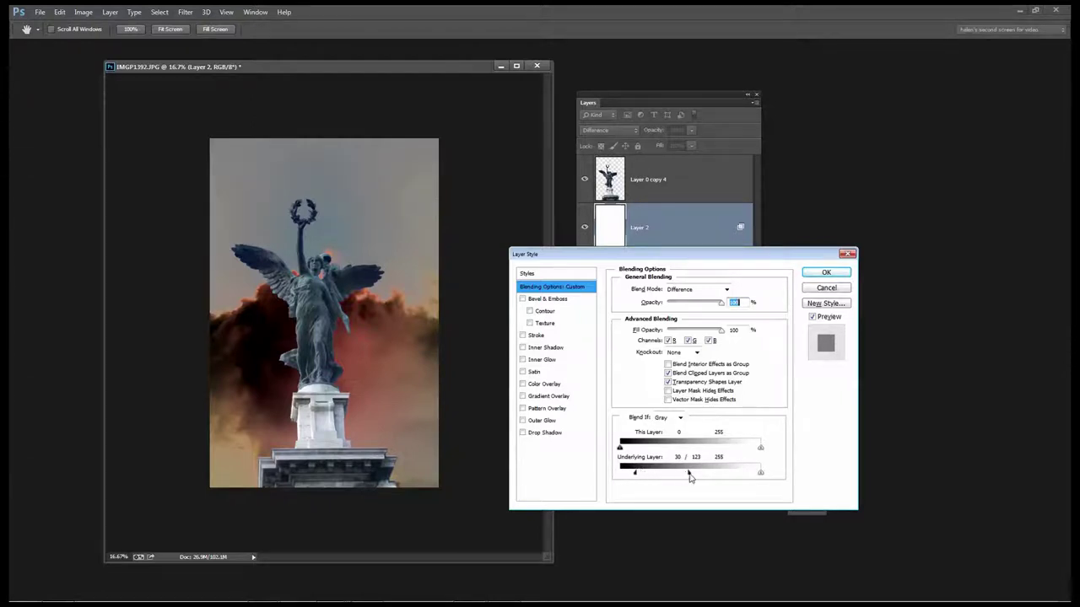
drag(688, 475, 671, 479)
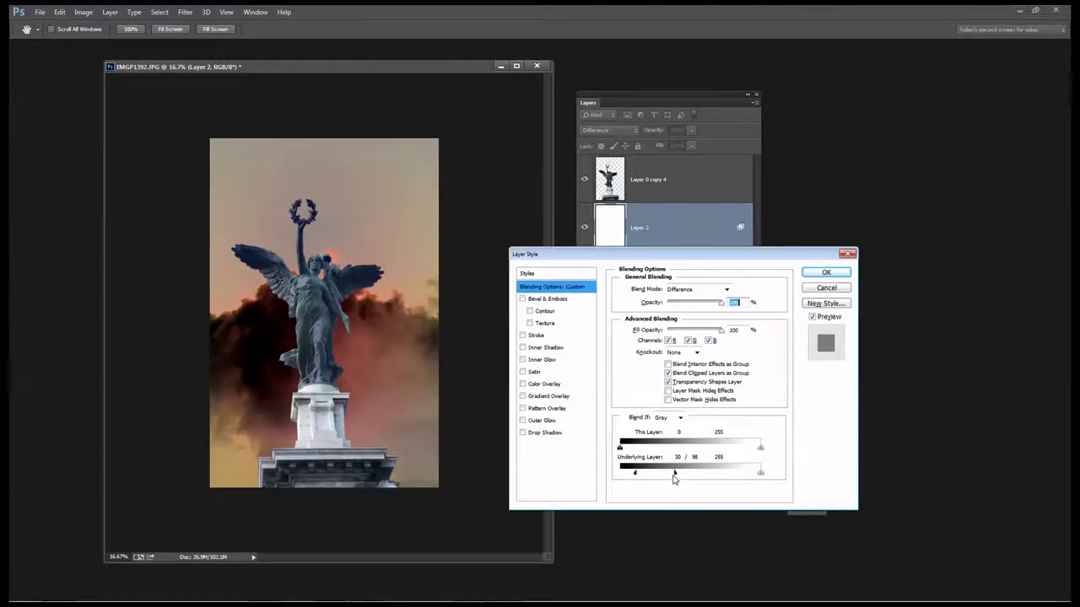
drag(676, 475, 638, 476)
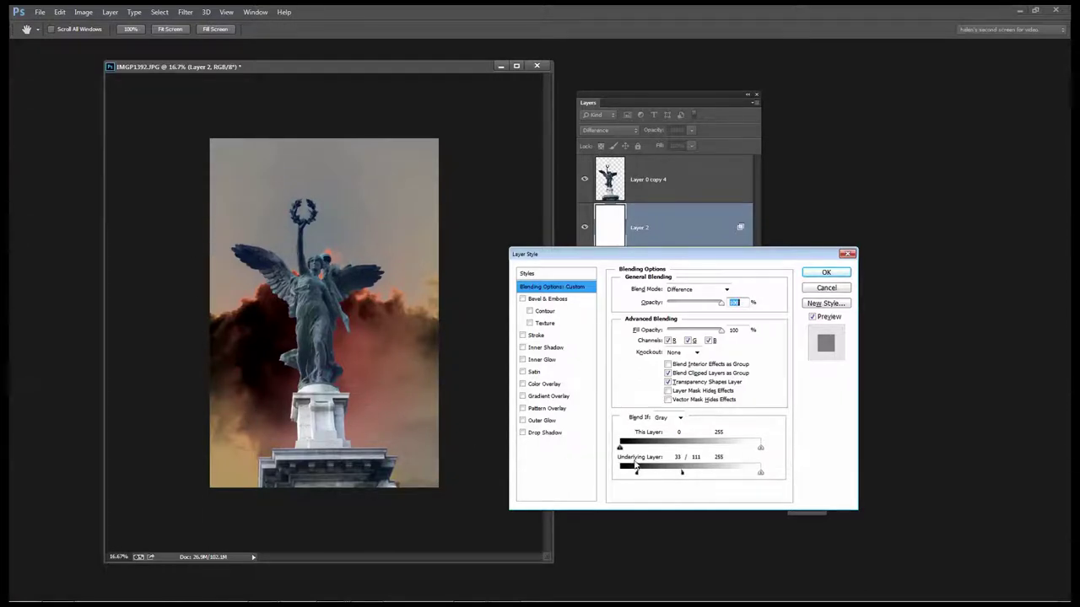
drag(638, 477, 689, 476)
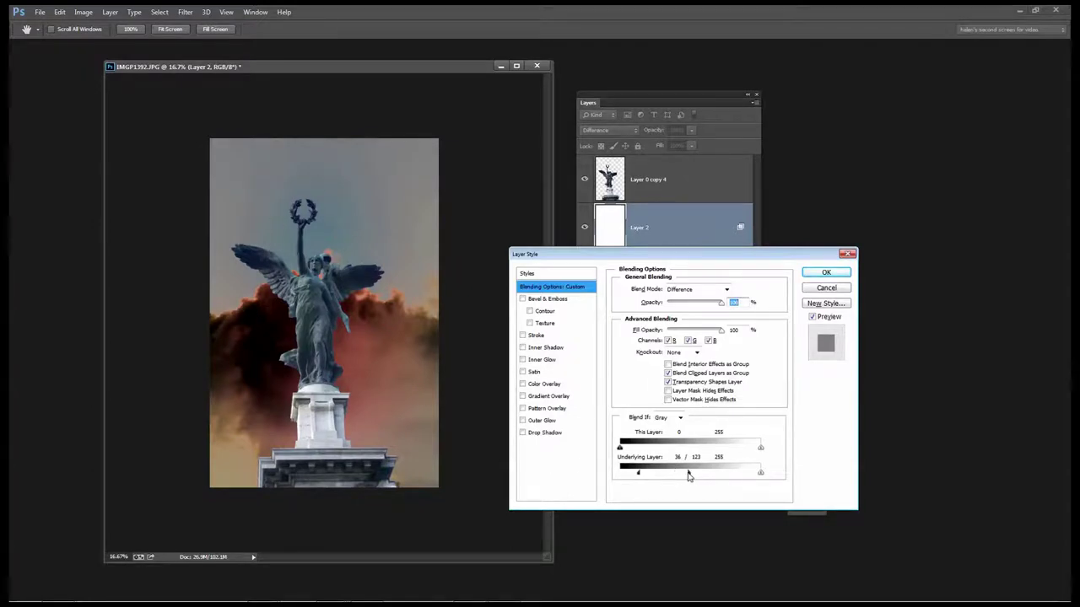
drag(688, 476, 685, 477)
click(827, 273)
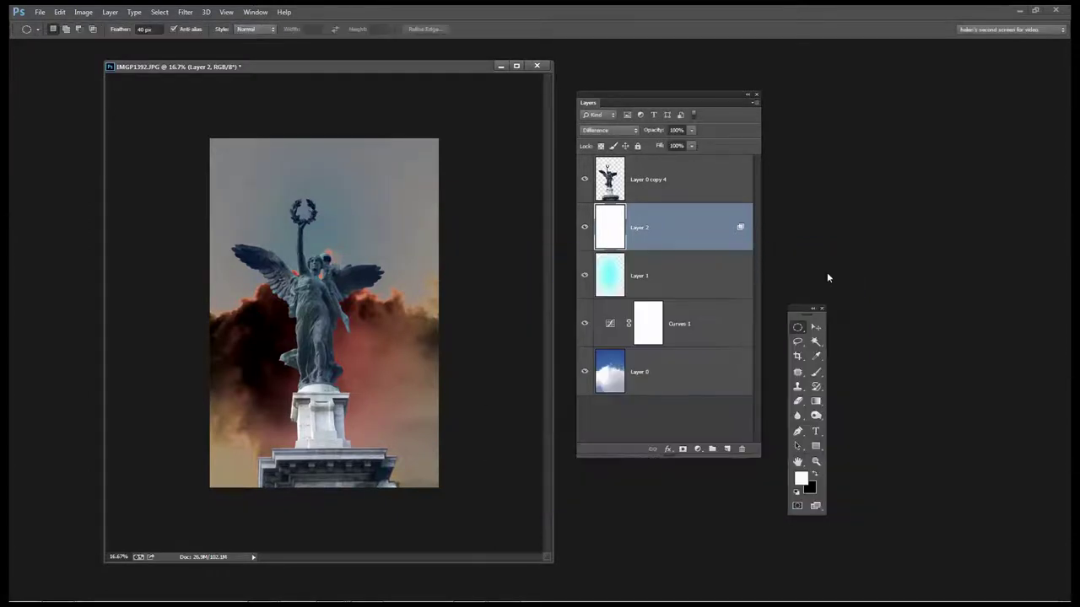
click(585, 177)
click(585, 180)
Add a Curves adjustment layer above the statue layer with Normal mode and 100% opacity.
click(636, 177)
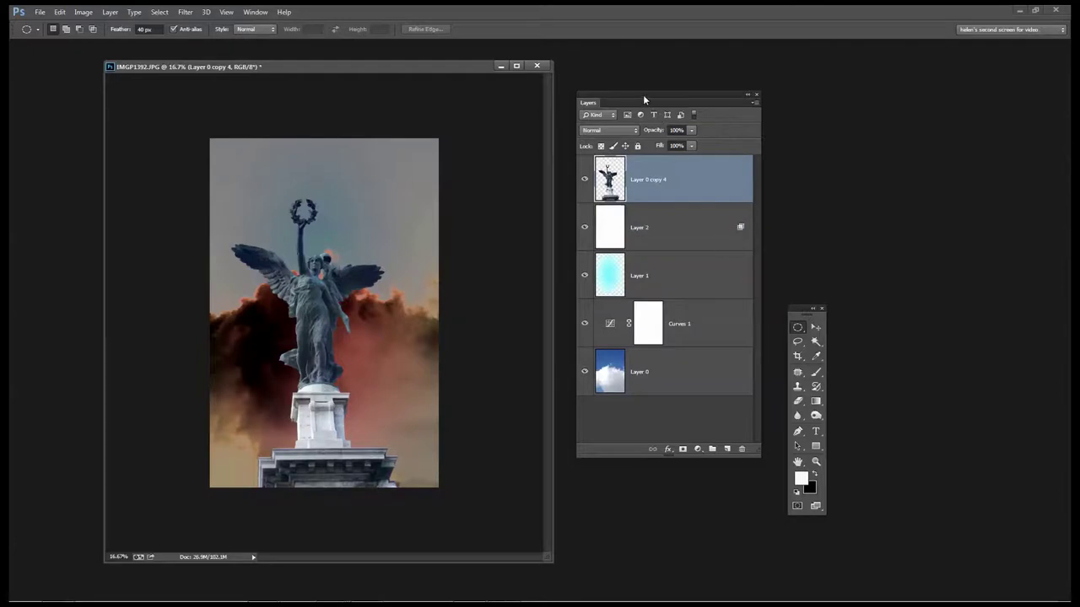
drag(643, 95, 648, 200)
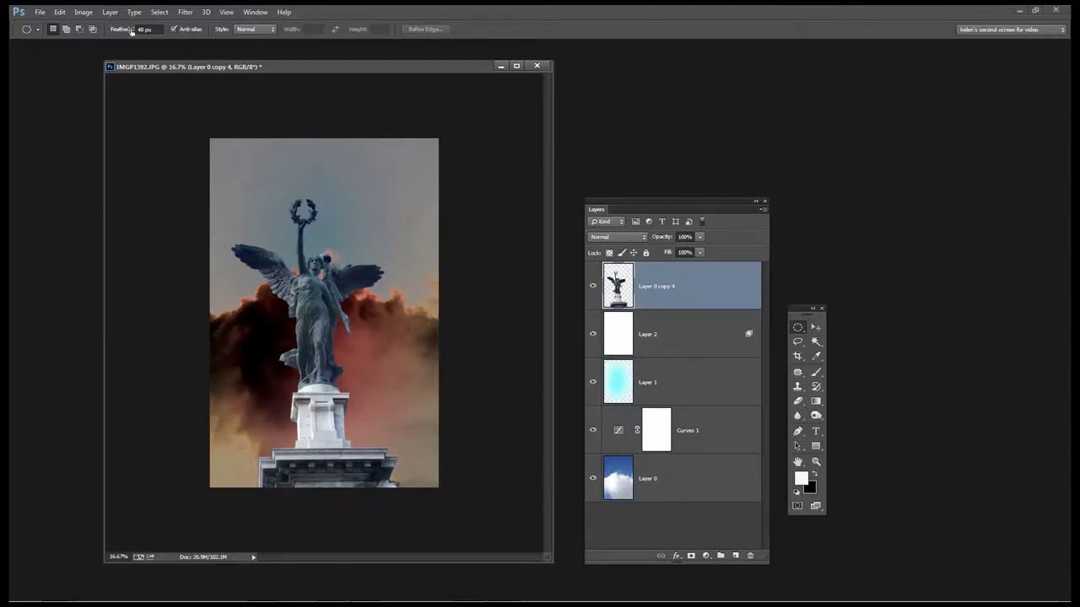
click(109, 11)
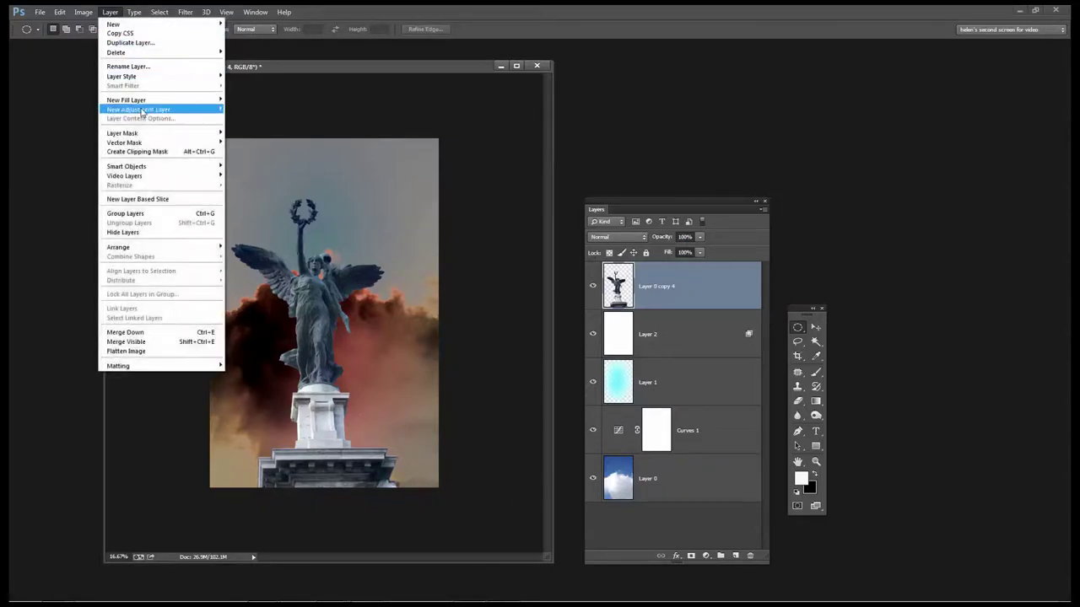
mouse_move(142, 110)
click(62, 130)
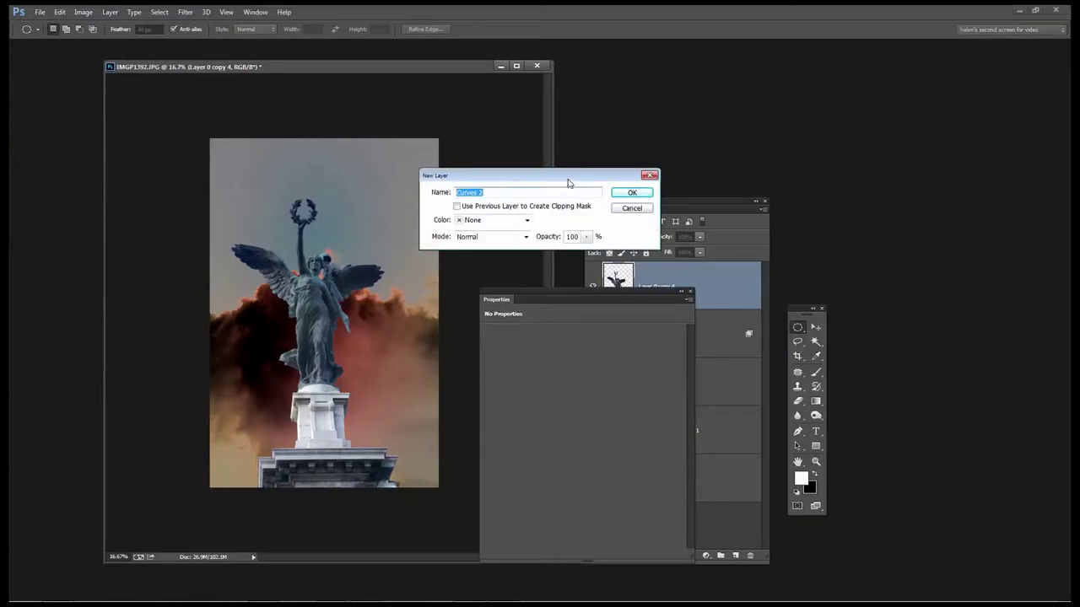
click(631, 193)
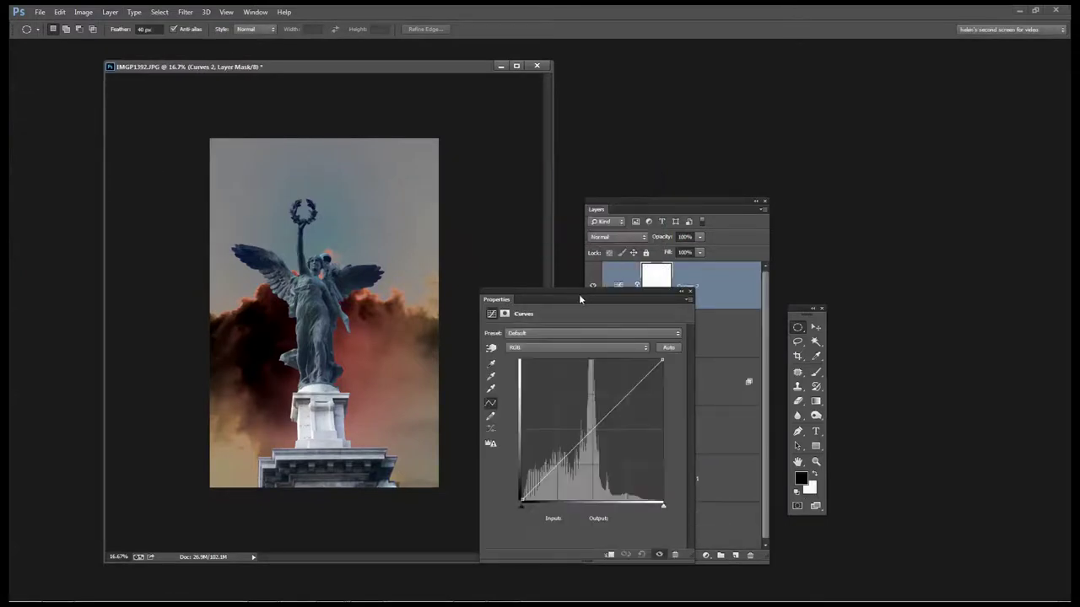
Clip the new Curves adjustment to the statue layer so that it affects only the statue.
drag(602, 296, 586, 110)
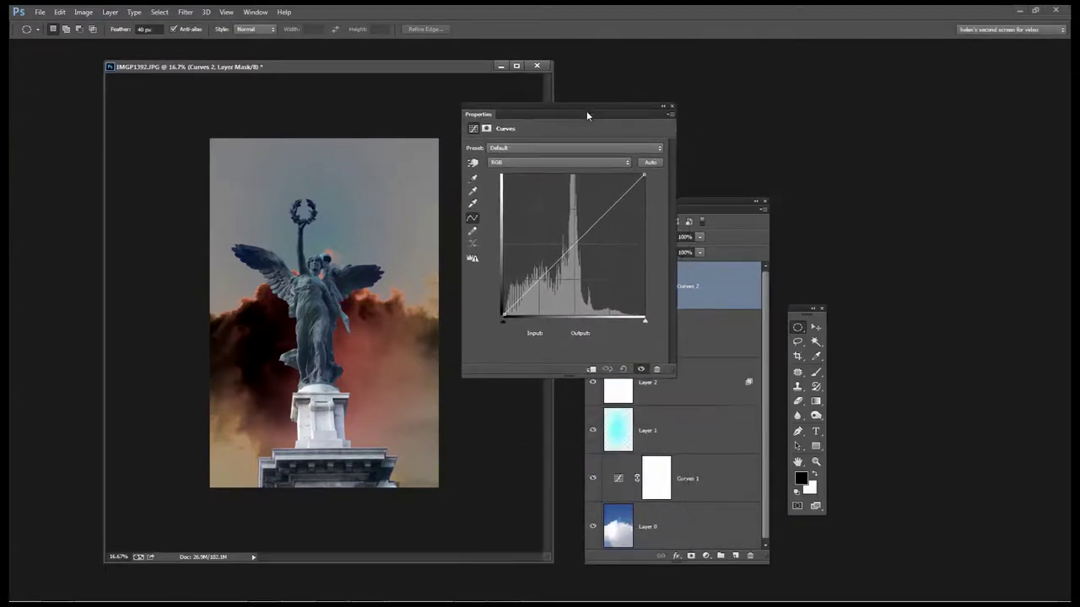
drag(702, 199, 834, 159)
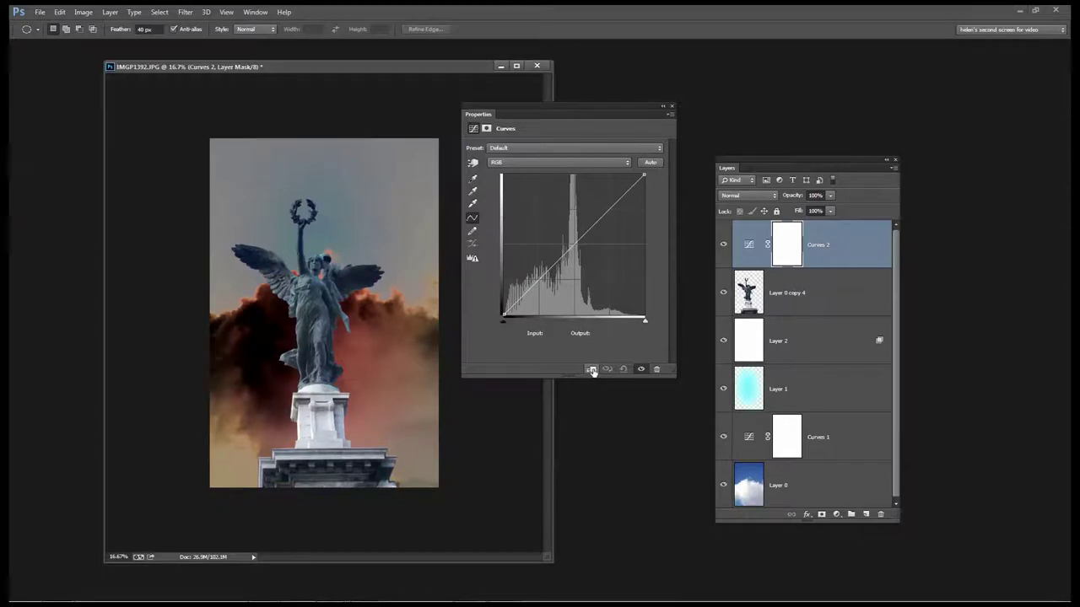
click(591, 369)
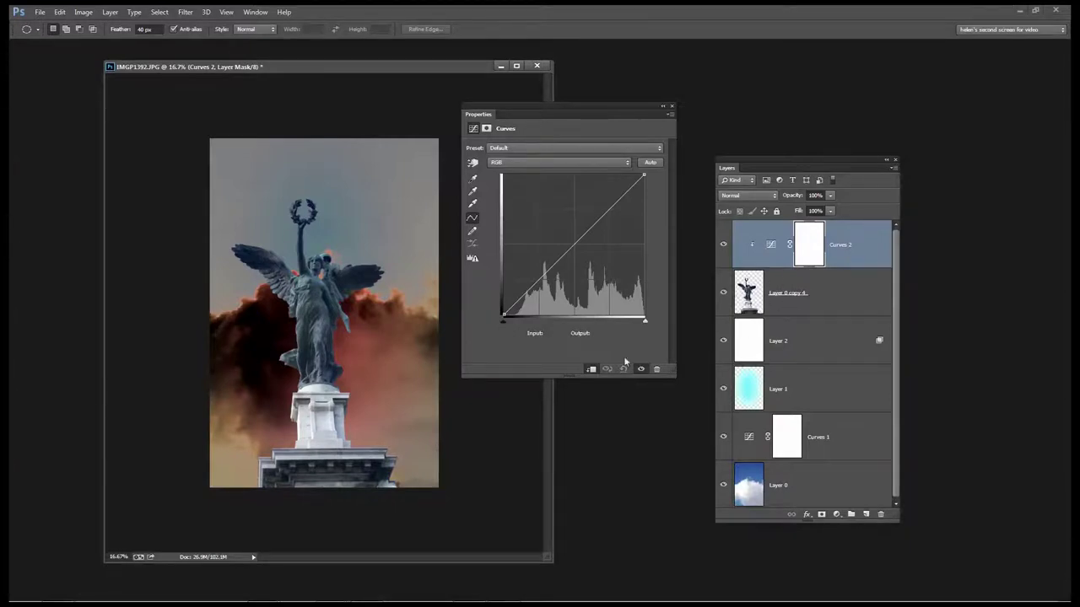
Shape the statue's RGB curve to brighten its midtones around input 112, with the black point at input 8, output 0.
drag(594, 225, 571, 208)
drag(532, 257, 534, 271)
mouse_move(572, 208)
mouse_down()
mouse_move(563, 195)
mouse_move(560, 222)
mouse_up()
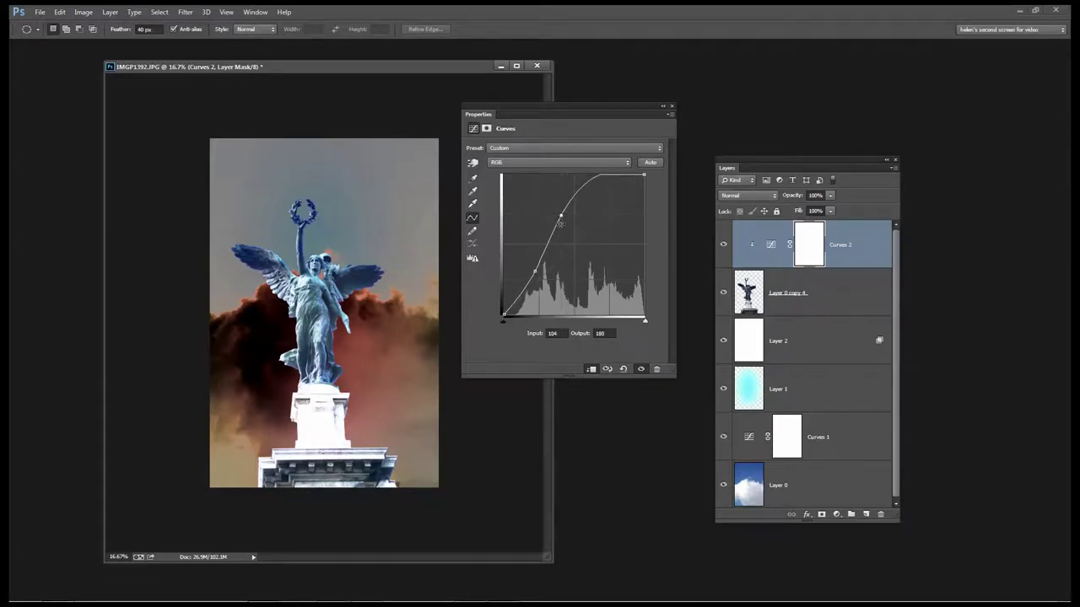
click(535, 272)
drag(503, 313, 507, 316)
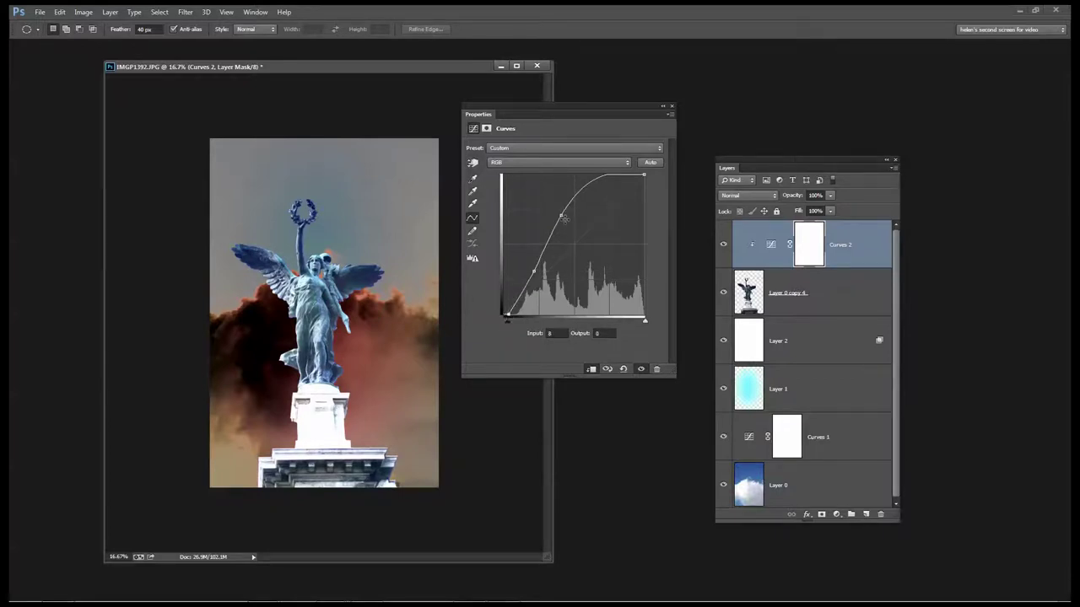
drag(565, 219, 566, 215)
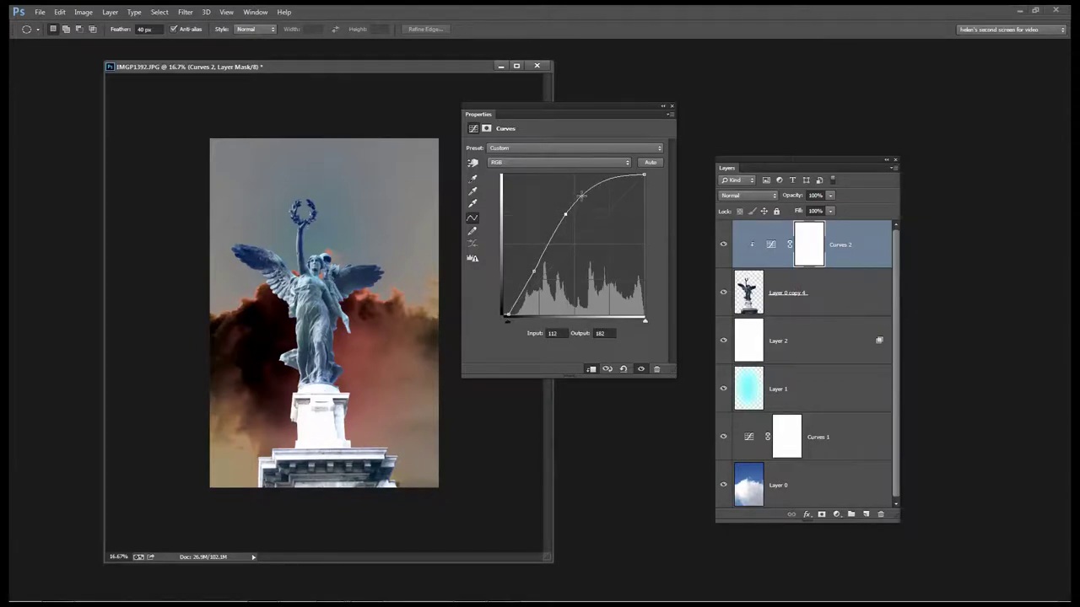
drag(565, 215, 566, 211)
click(673, 108)
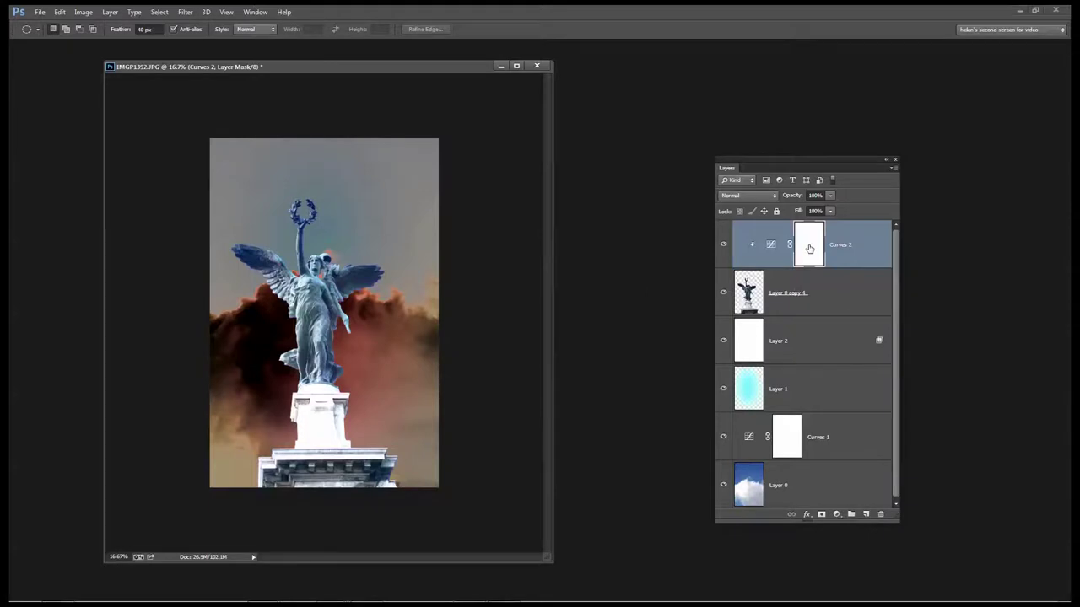
Paint black over the pedestal on the statue's Curves mask with a 600 px brush at 100% opacity.
drag(774, 158, 639, 150)
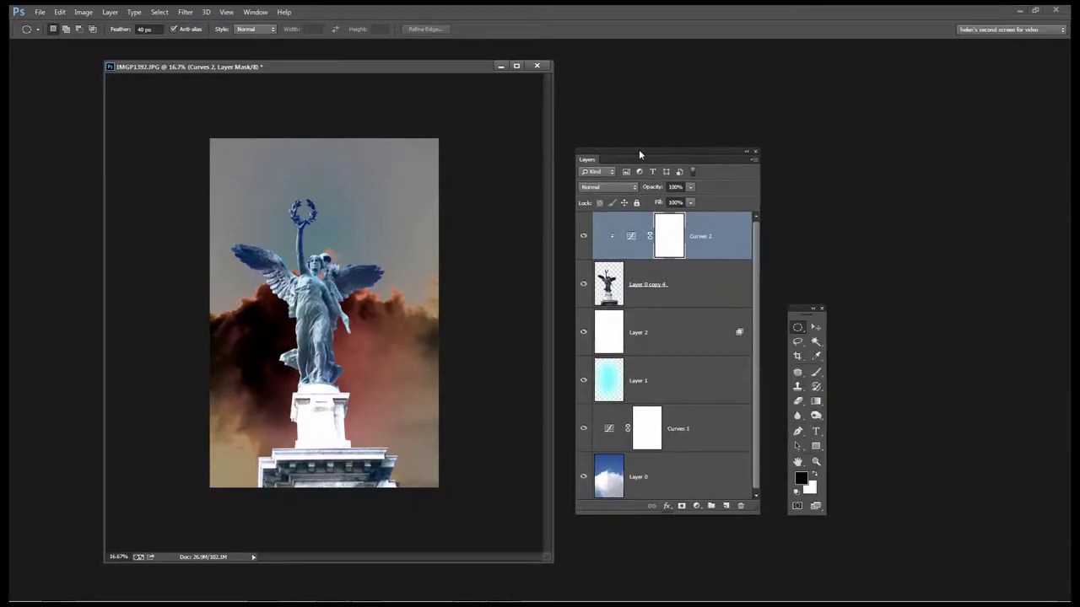
click(815, 372)
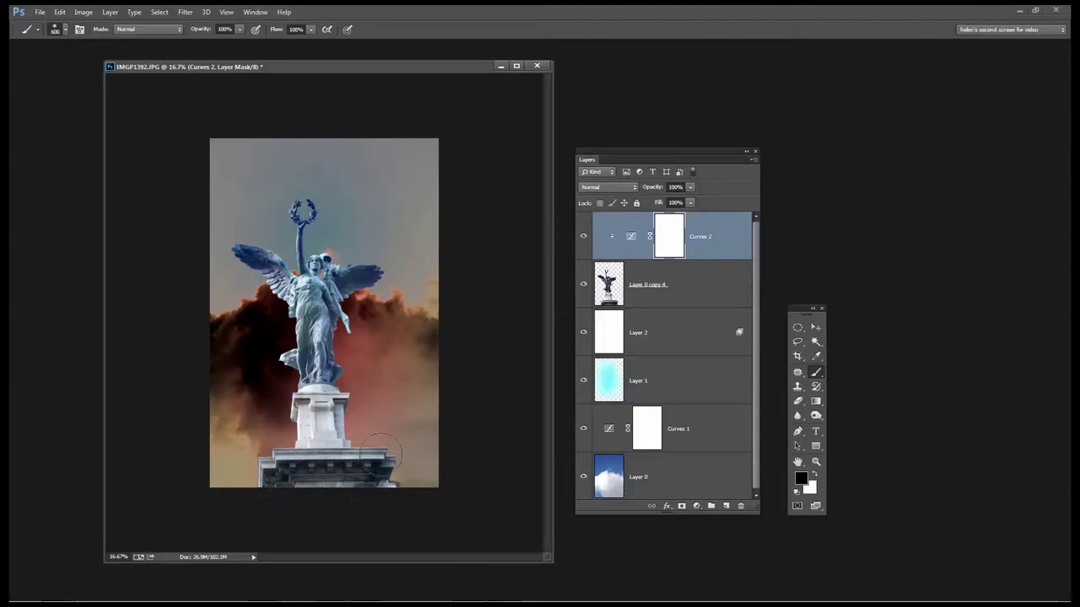
drag(323, 414, 278, 472)
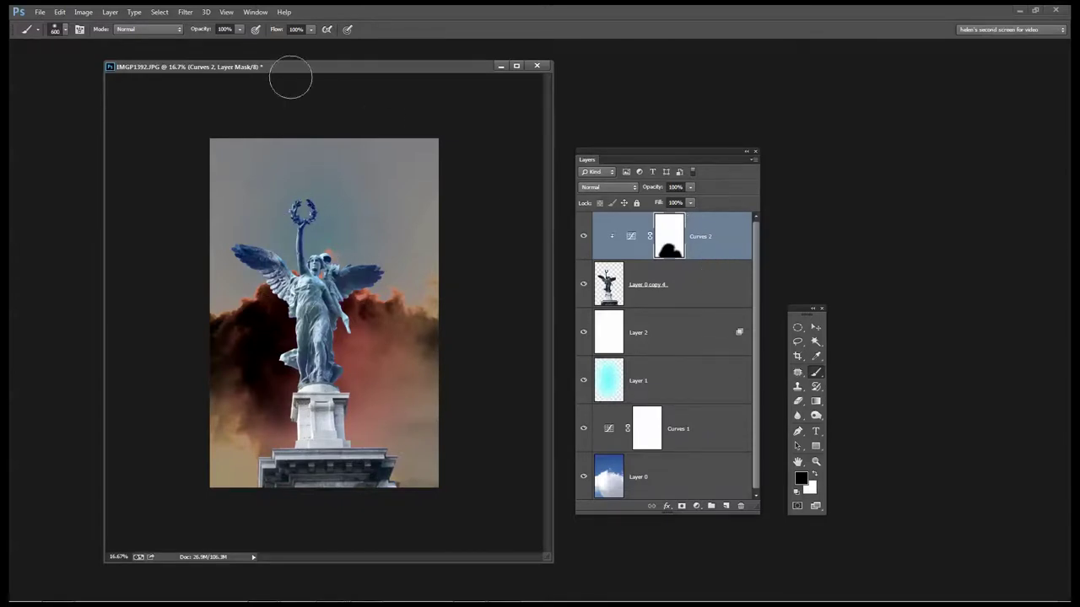
Add a Photo Filter adjustment layer above the statue's Curves using Warming Filter (LBA) at 40% density.
click(110, 12)
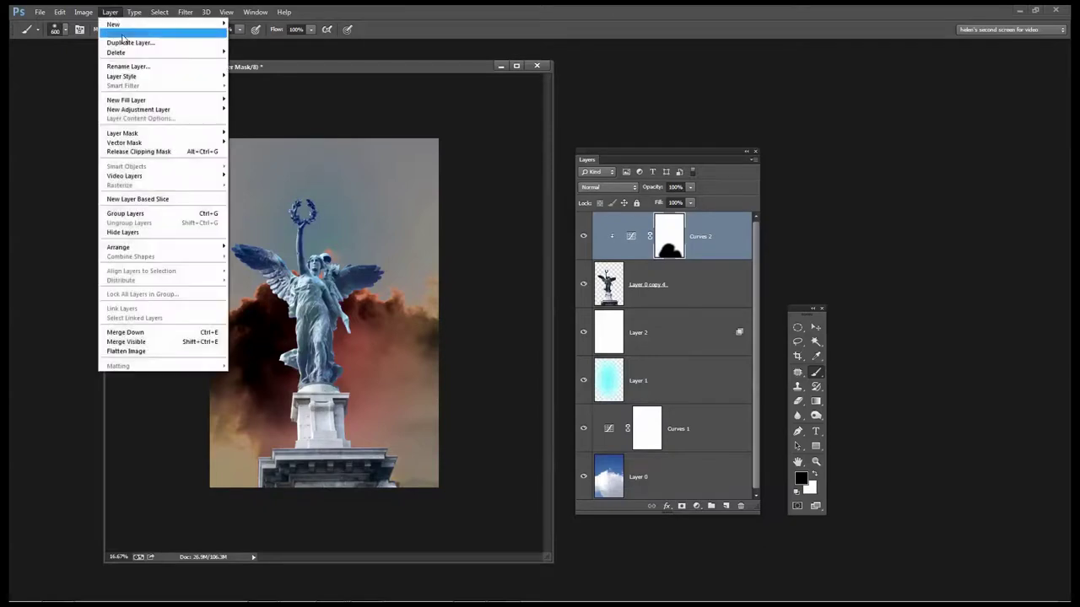
mouse_move(135, 110)
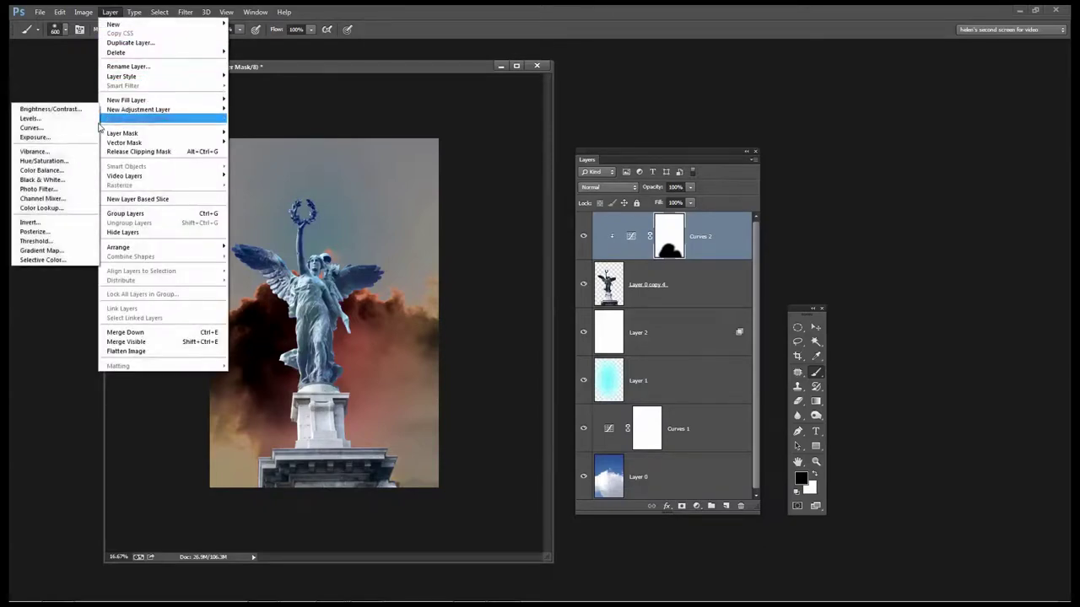
click(39, 188)
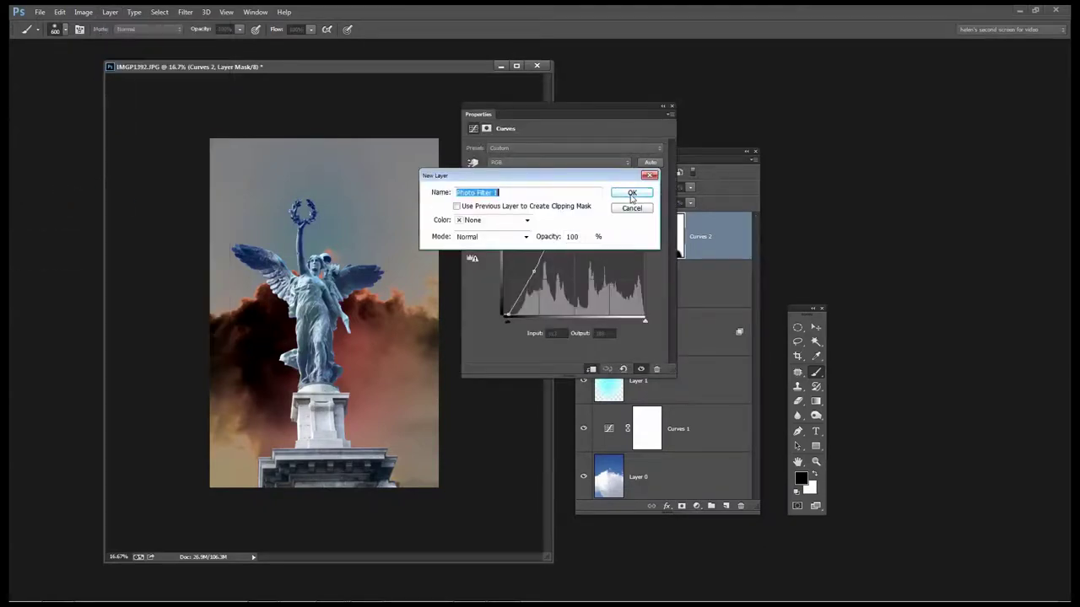
click(631, 193)
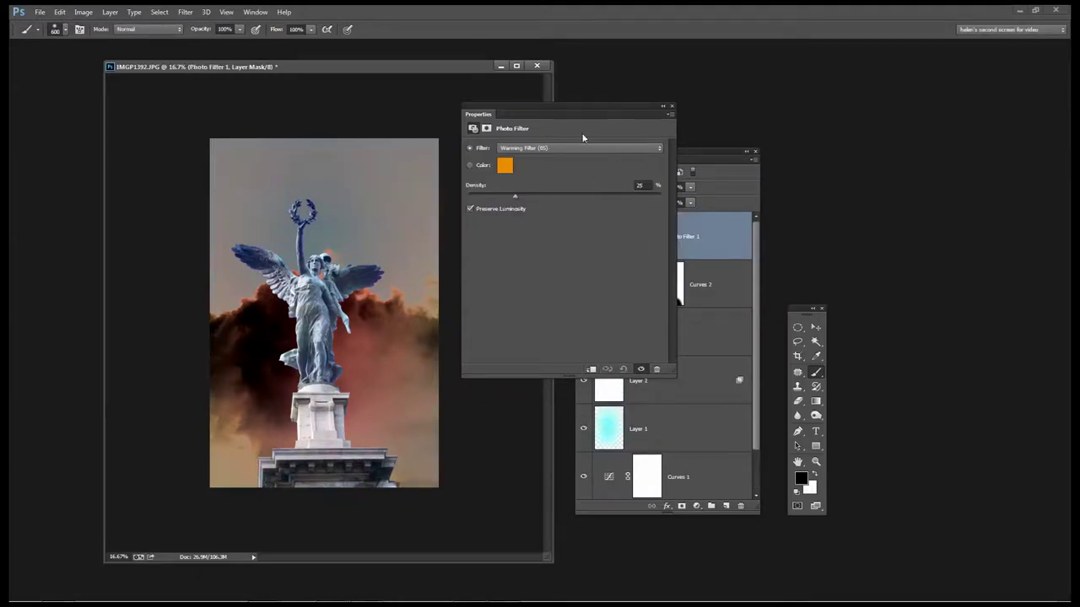
drag(530, 111, 533, 256)
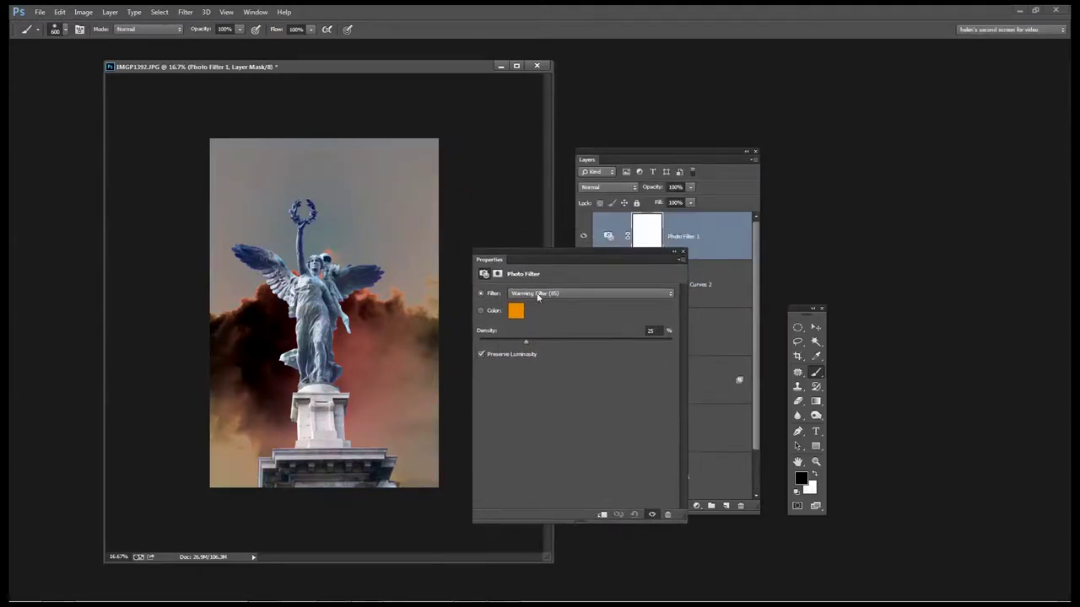
click(555, 294)
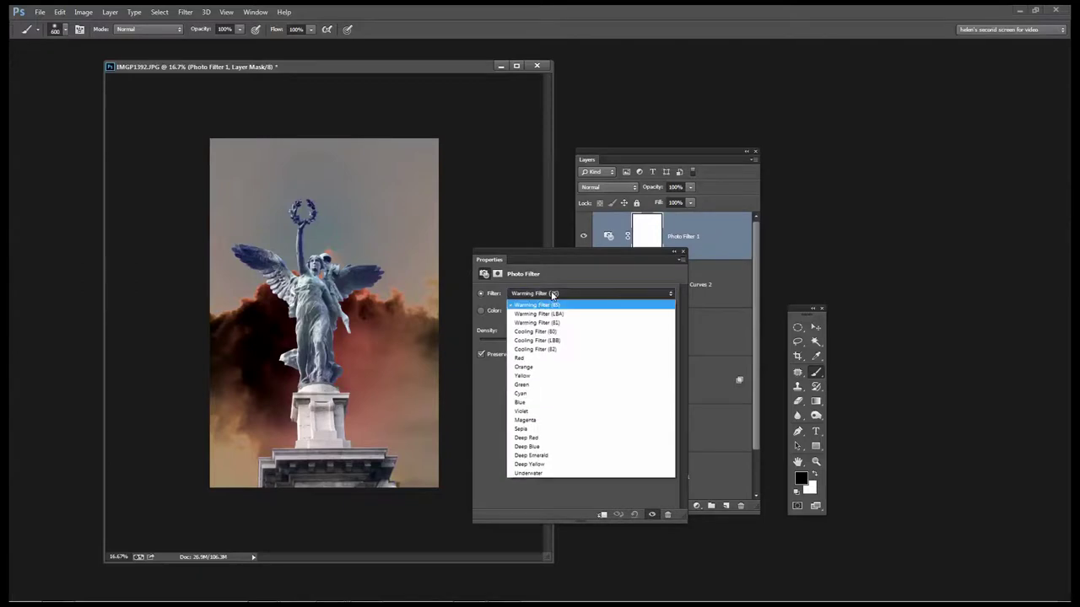
click(557, 314)
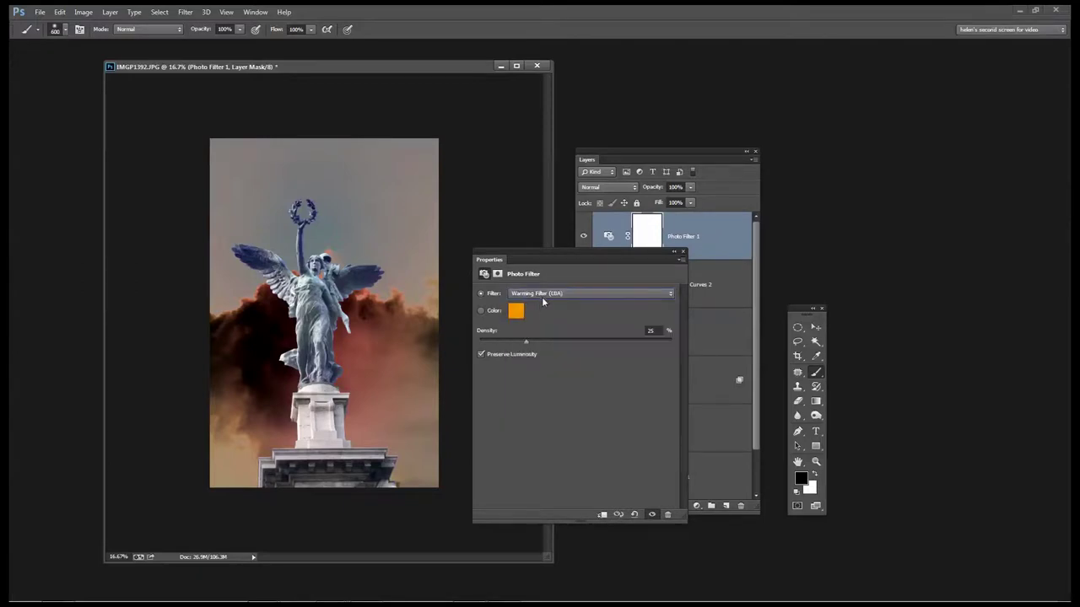
drag(527, 343, 548, 345)
drag(536, 266, 730, 166)
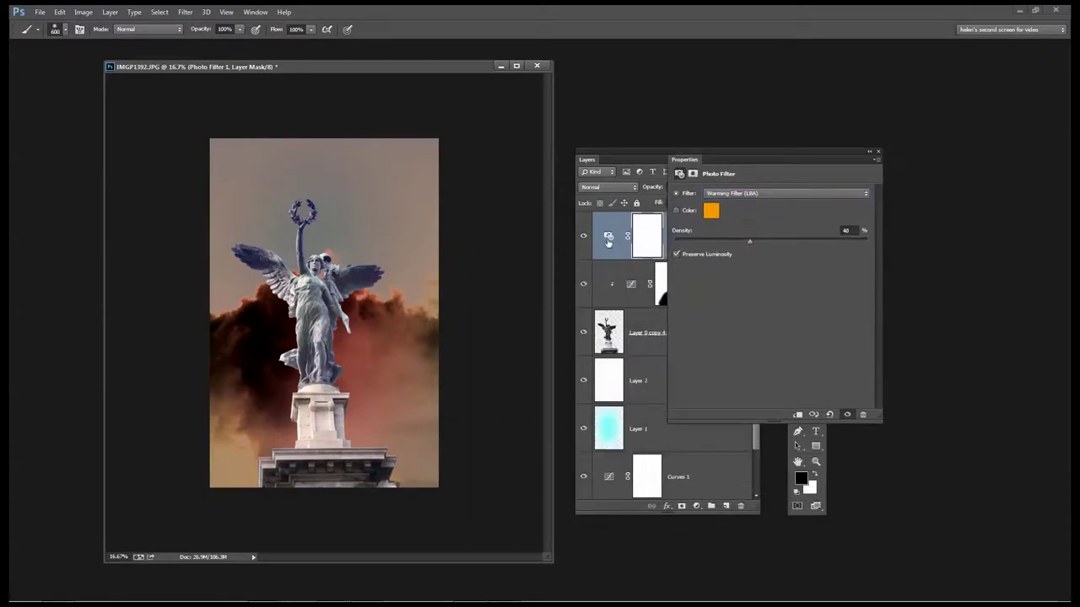
Clip the Photo Filter adjustment to the statue layer so that the sky is not warmed.
click(797, 416)
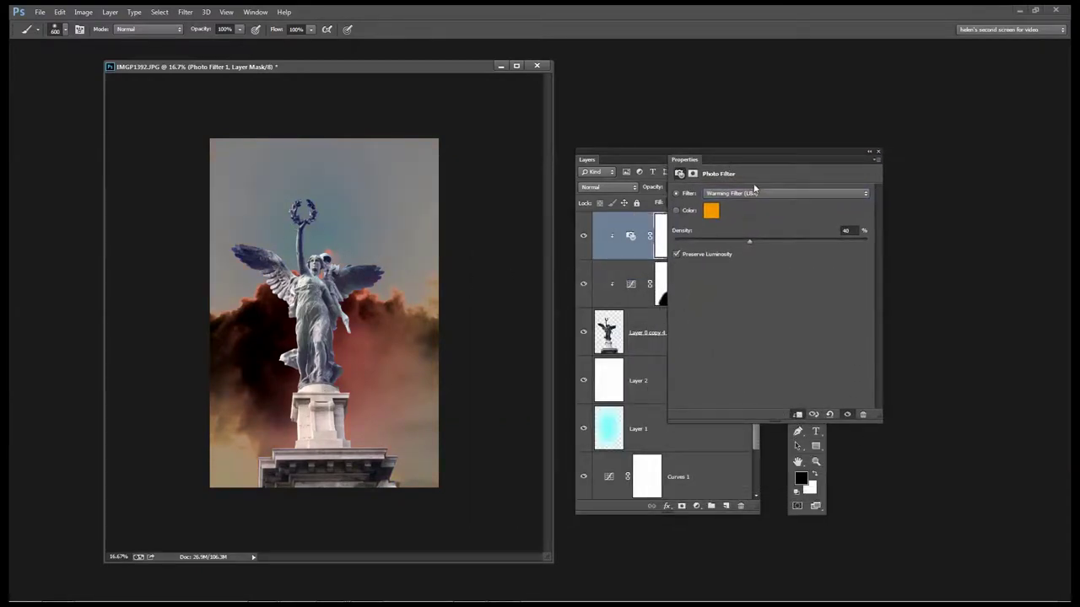
drag(734, 162, 522, 250)
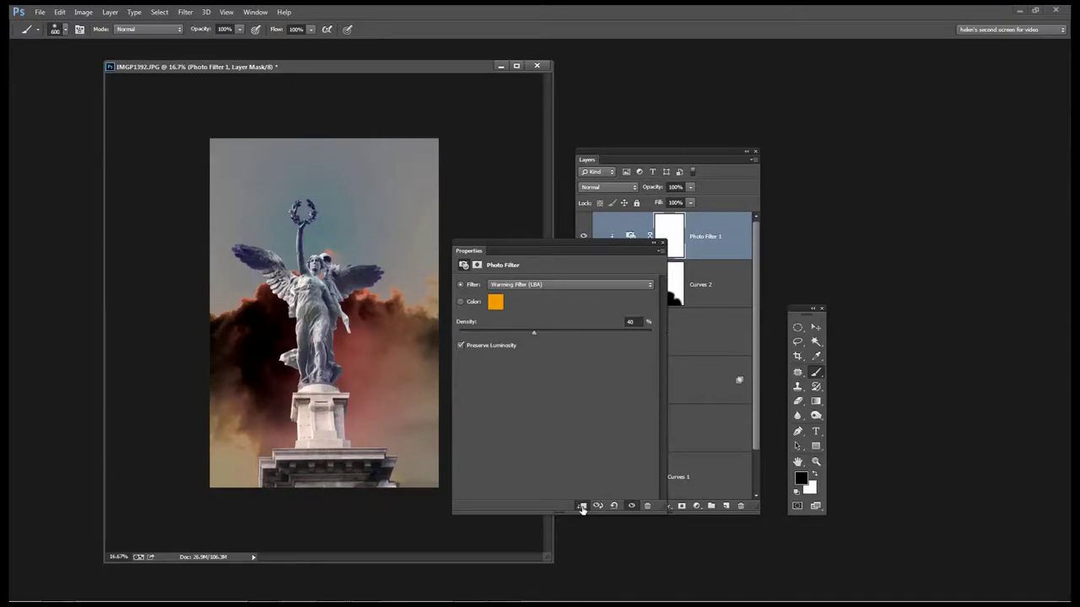
drag(538, 249, 469, 277)
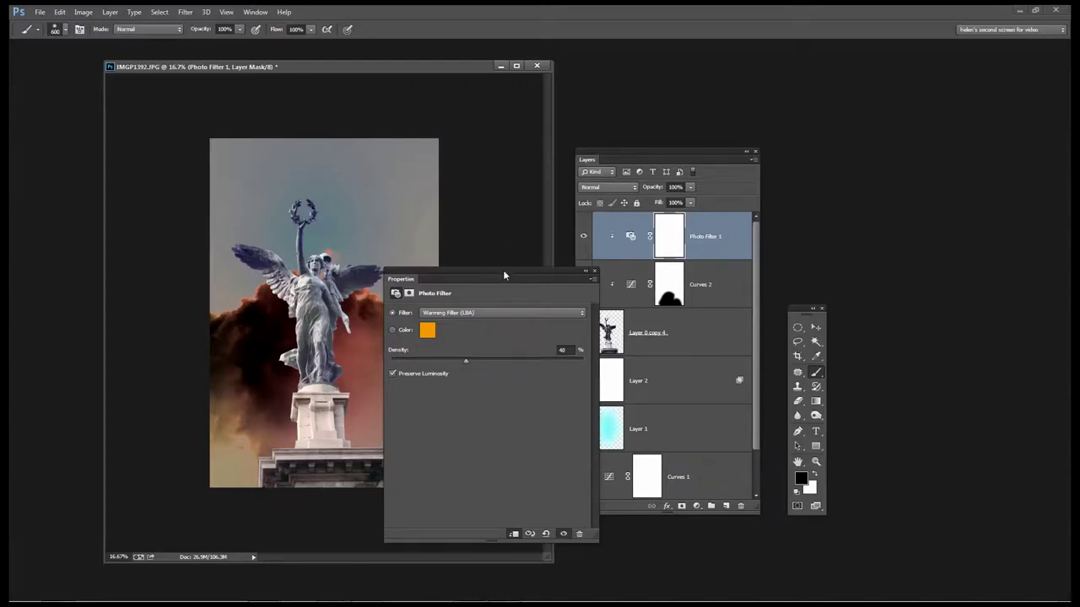
drag(503, 269, 786, 170)
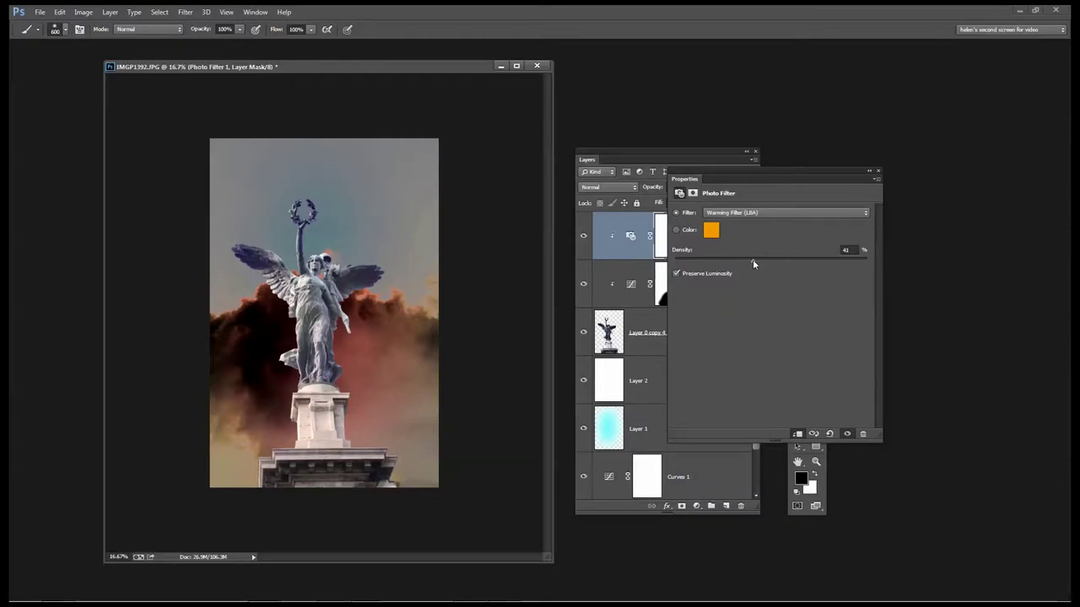
Try the Sepia and Yellow presets on the statue's Photo Filter and return to Warming Filter (LBA).
click(735, 214)
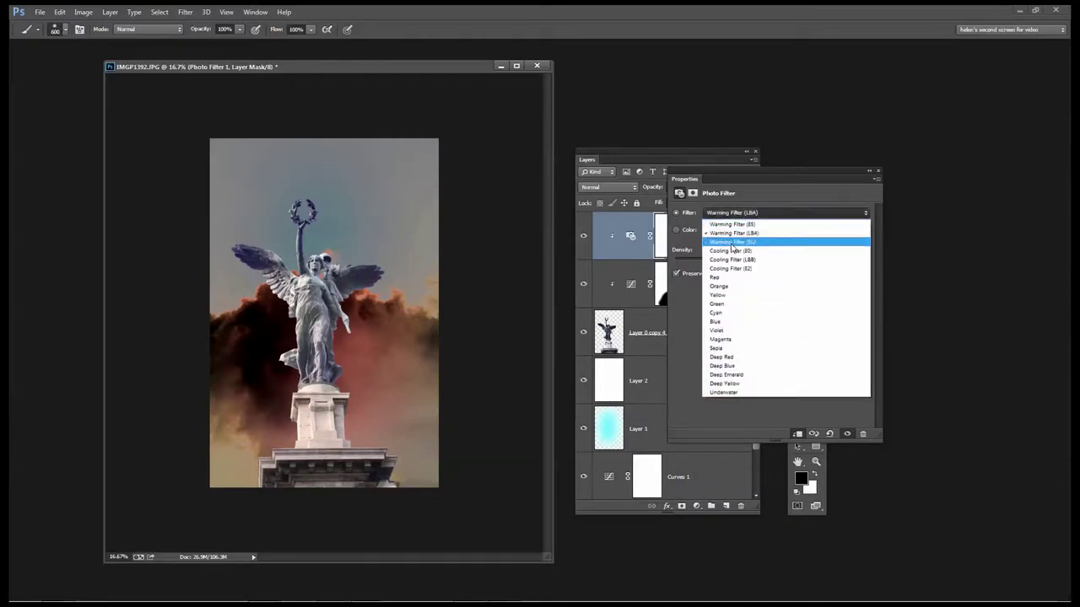
click(723, 348)
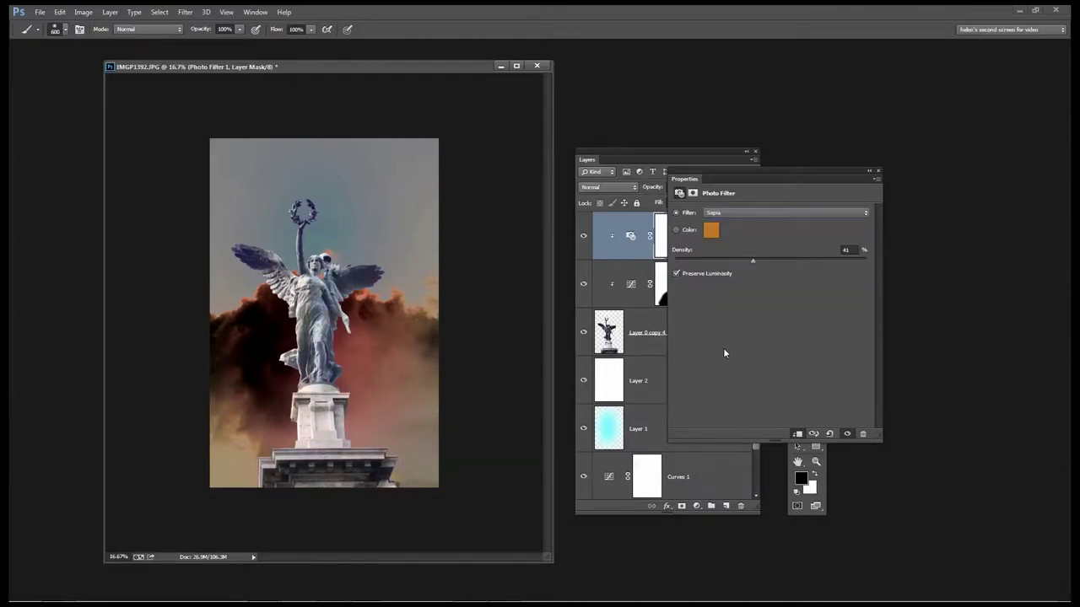
click(726, 217)
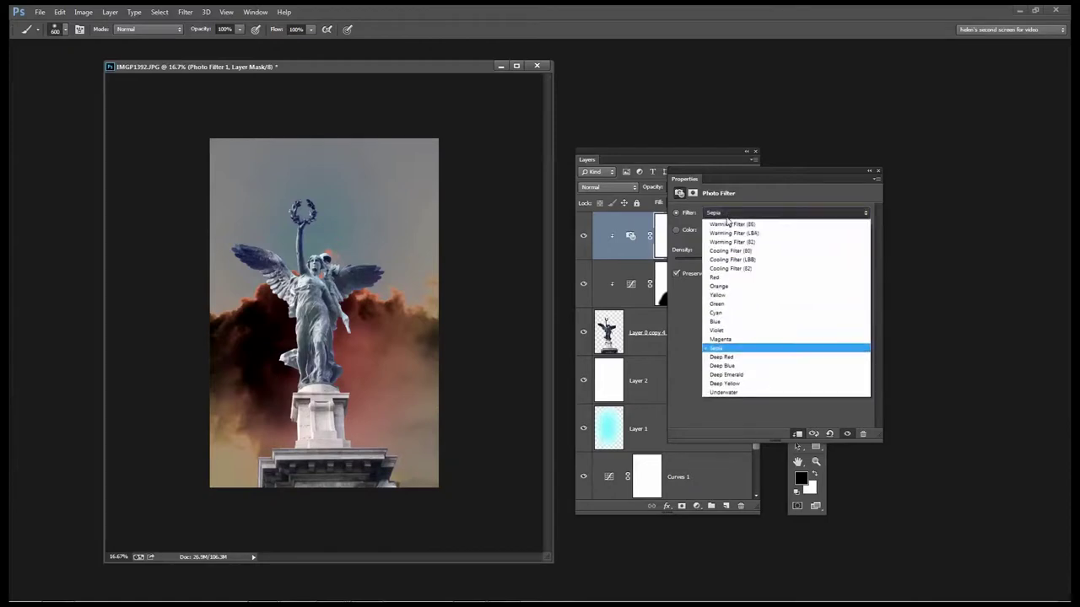
click(731, 296)
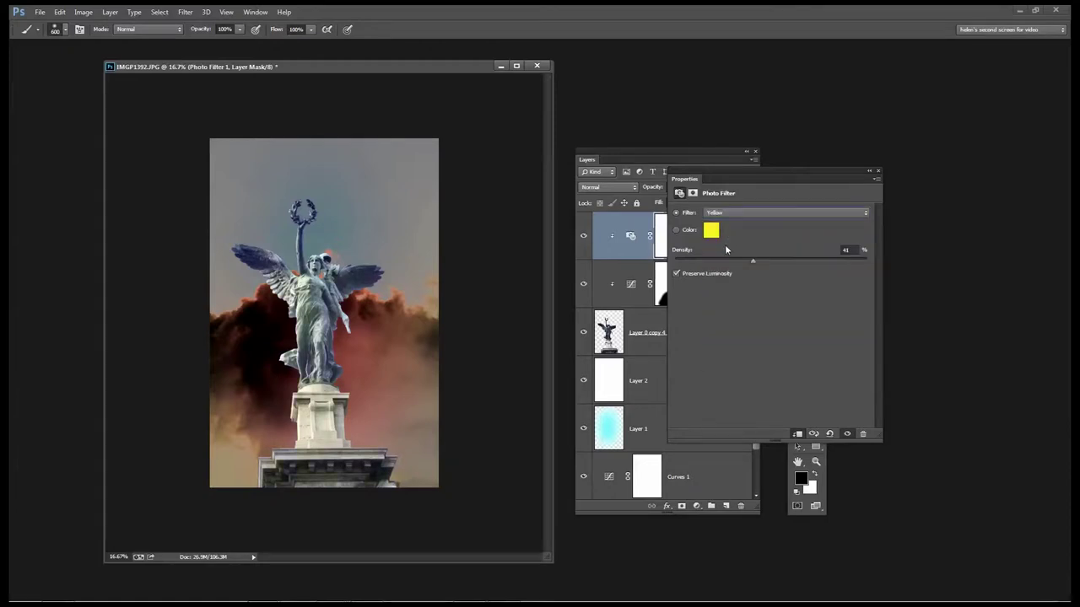
click(725, 213)
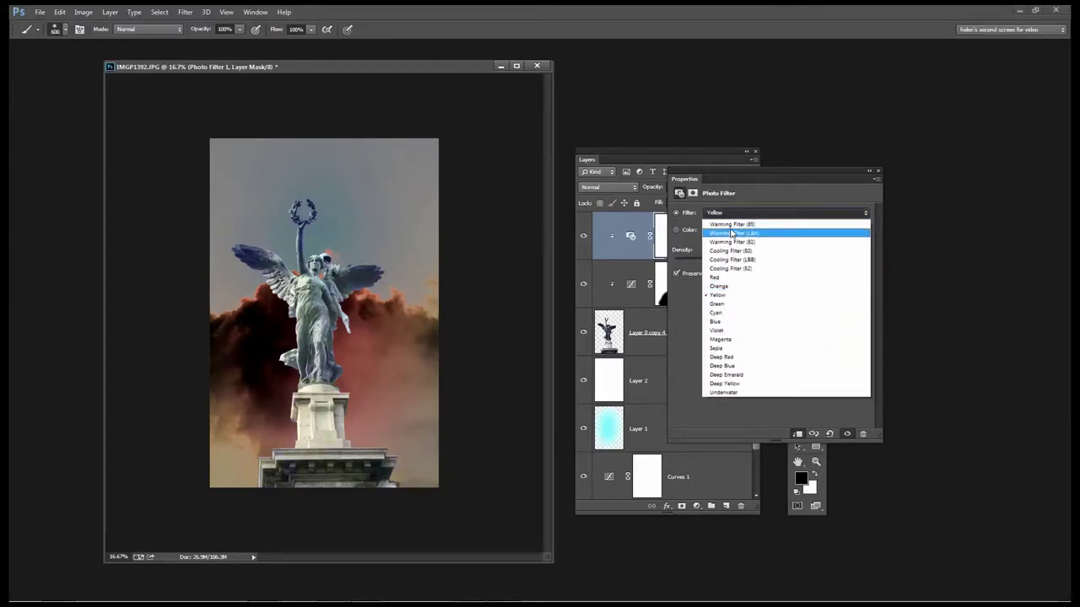
click(712, 235)
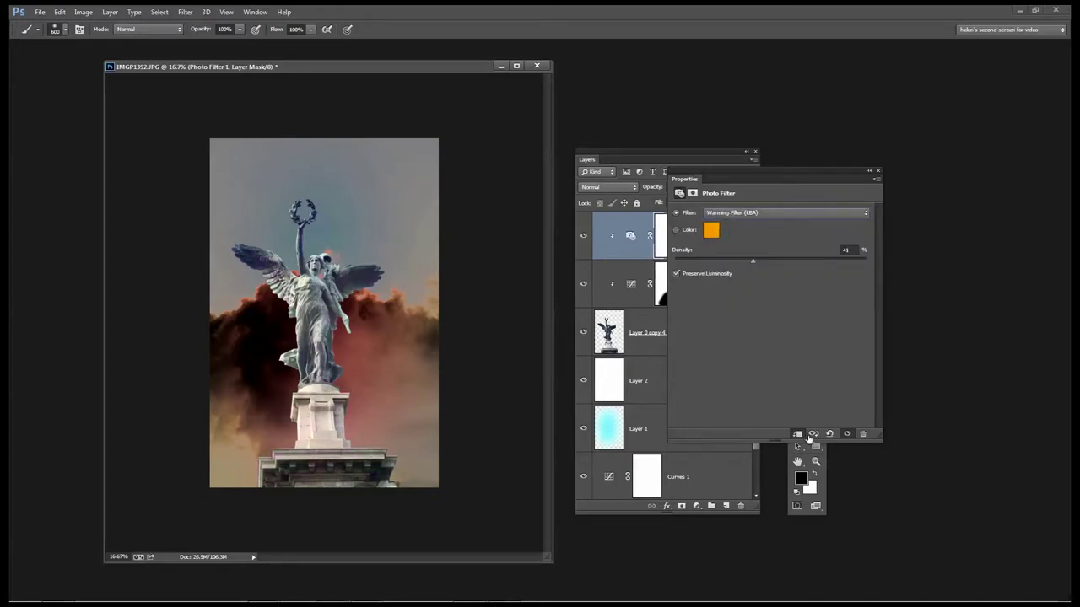
Compare the statue with and without the Photo Filter and raise the filter's density to 47%.
click(847, 434)
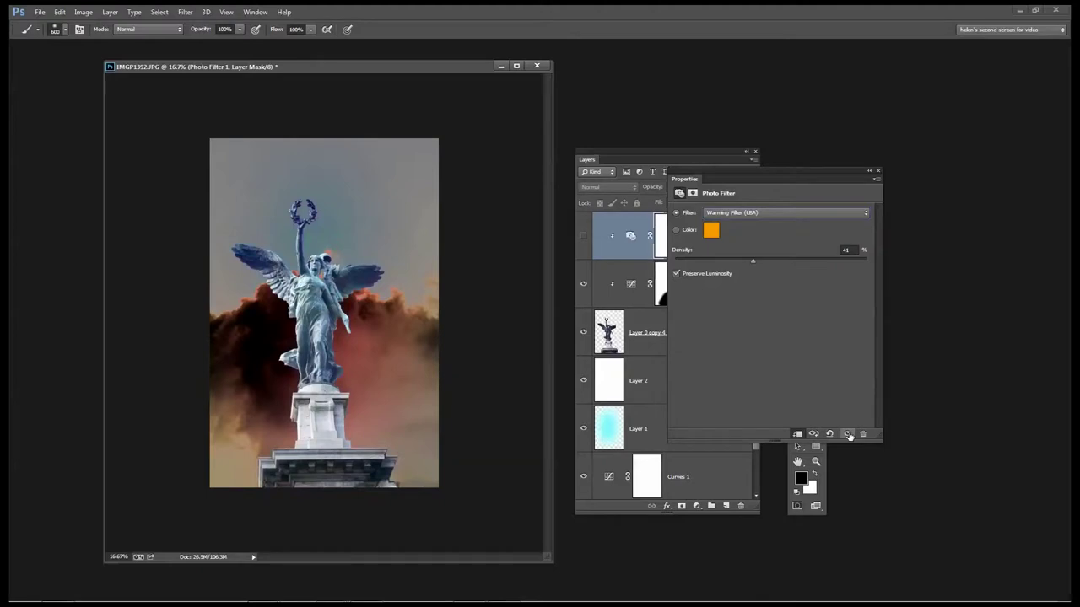
click(848, 434)
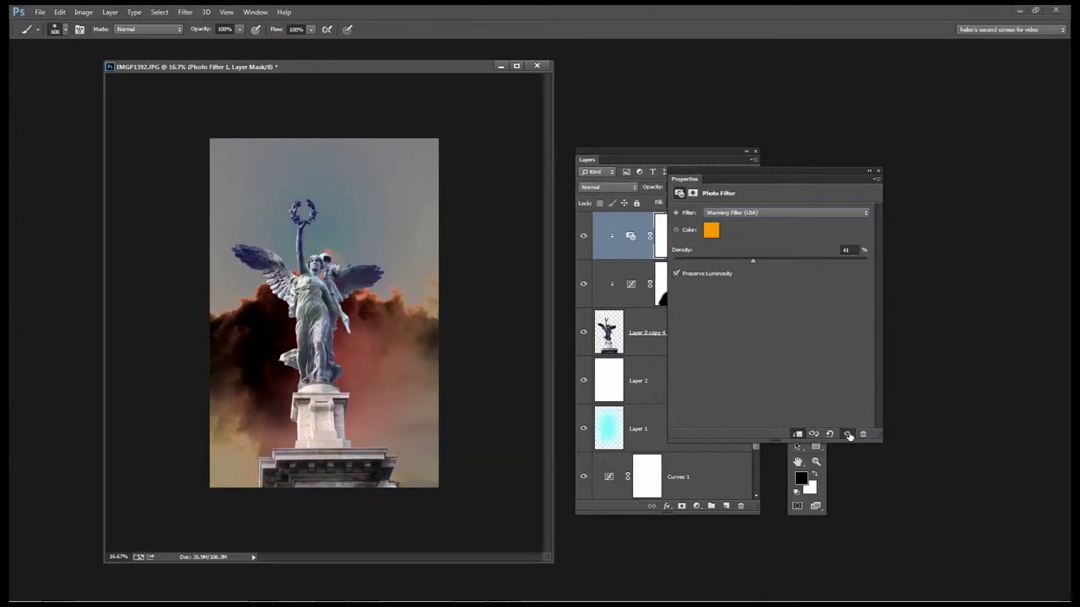
click(849, 435)
click(849, 435)
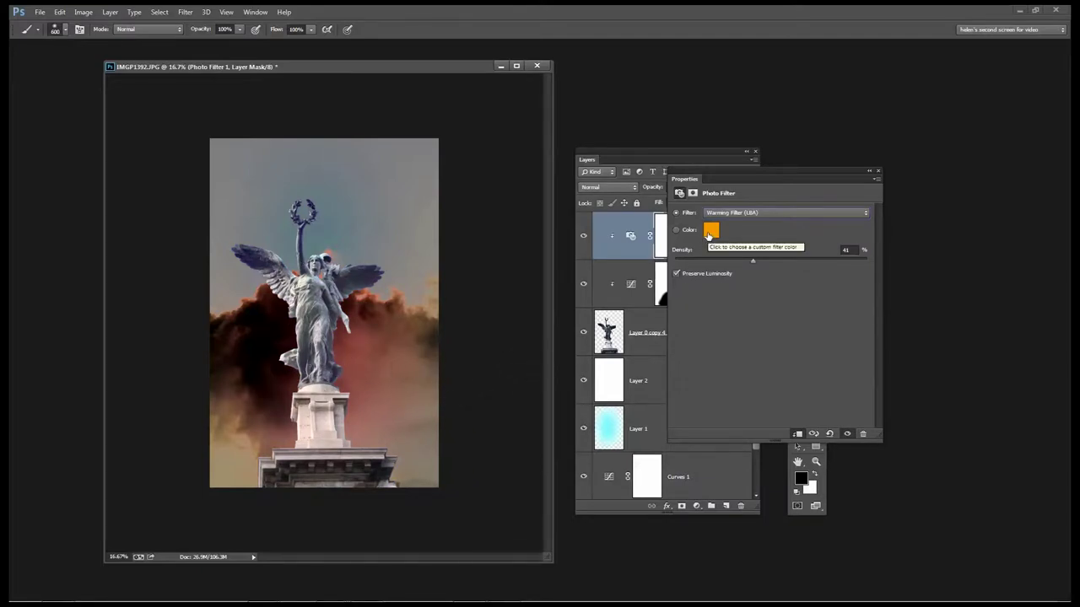
drag(728, 176, 664, 203)
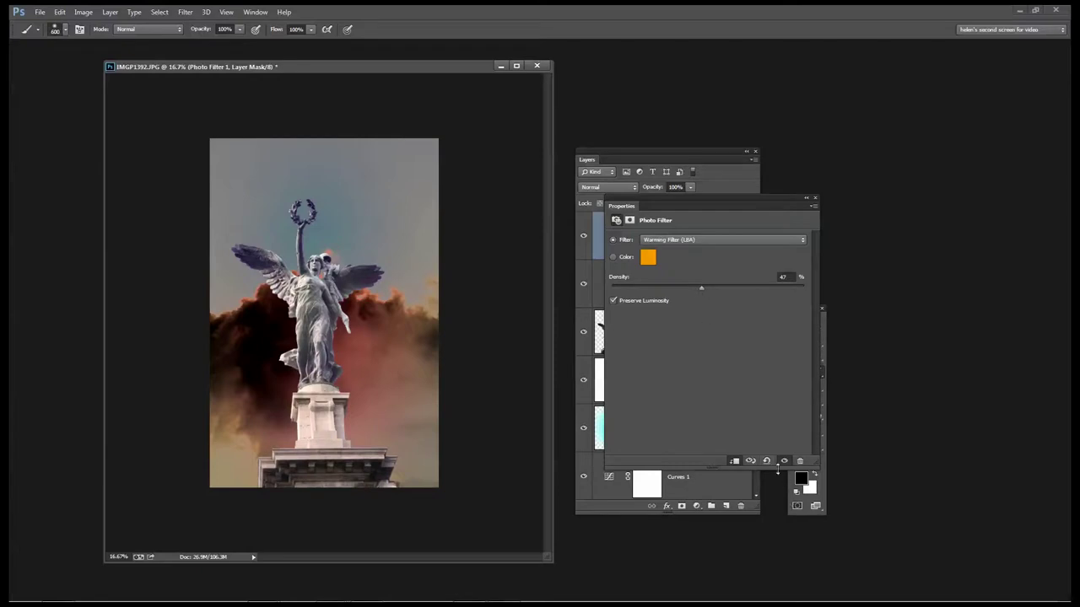
click(814, 200)
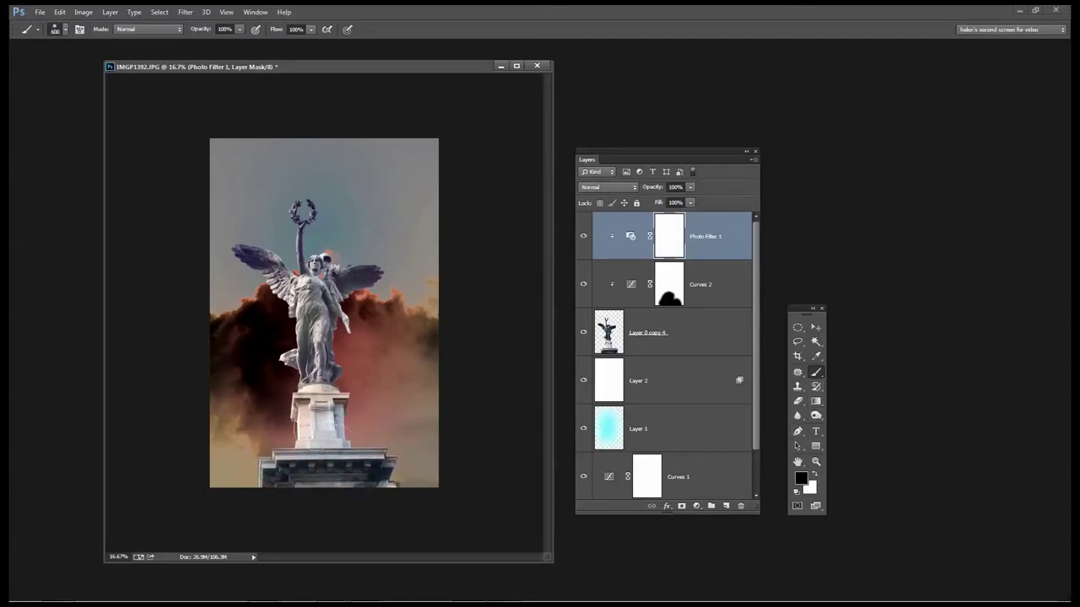
Try masking the pedestal out of the Photo Filter with black and paint the warming back in with white.
drag(277, 475, 421, 490)
click(811, 474)
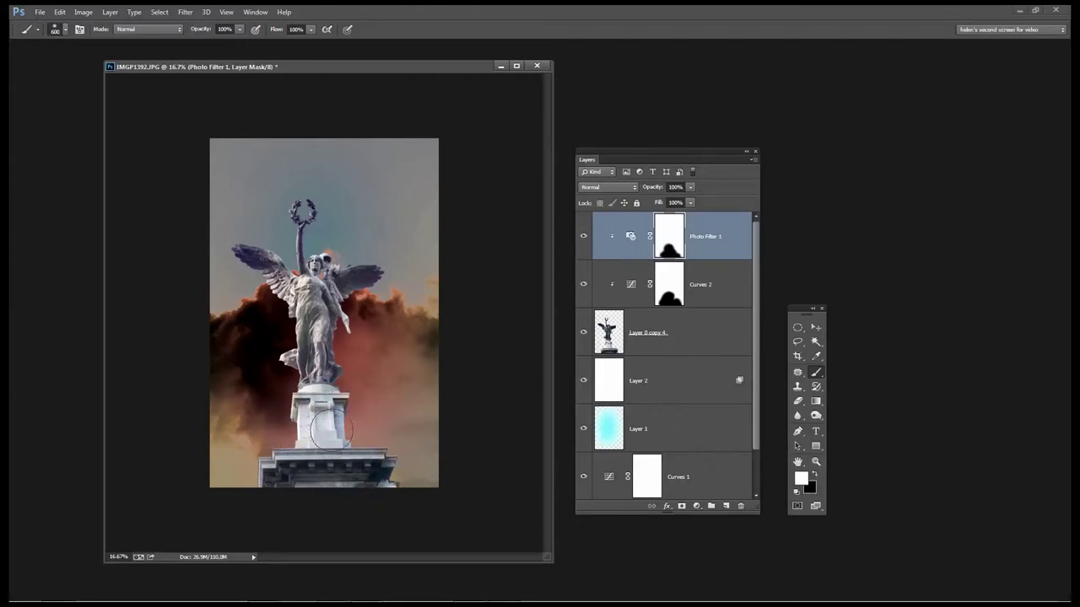
mouse_move(325, 409)
mouse_down()
mouse_move(284, 426)
mouse_move(356, 421)
mouse_up()
drag(250, 466, 280, 478)
Add a Brightness/Contrast adjustment layer above the Photo Filter and set its contrast to 35.
click(109, 12)
mouse_move(139, 110)
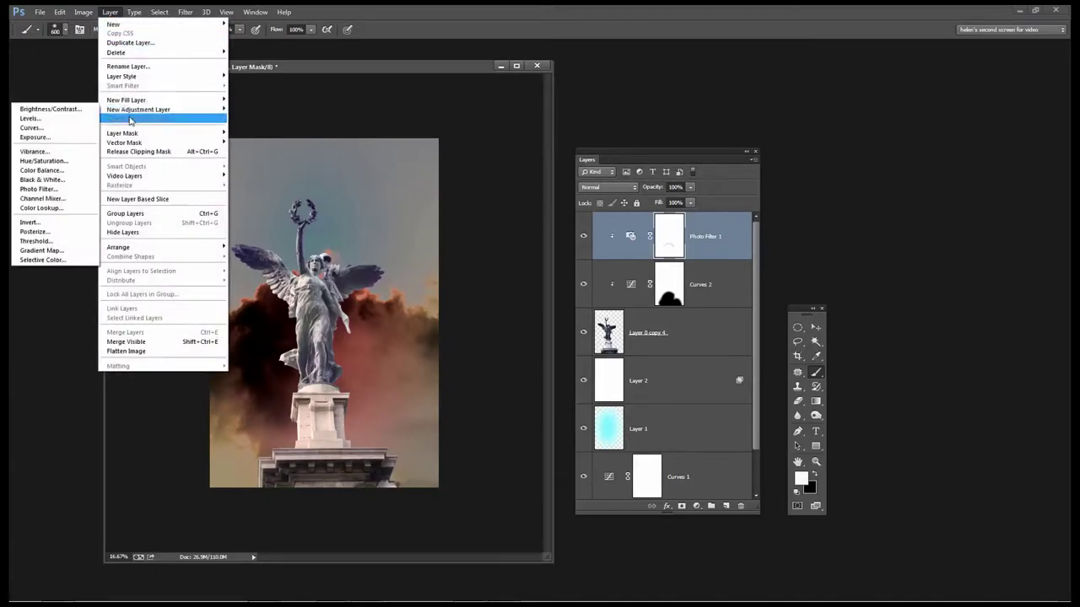
click(49, 109)
click(632, 193)
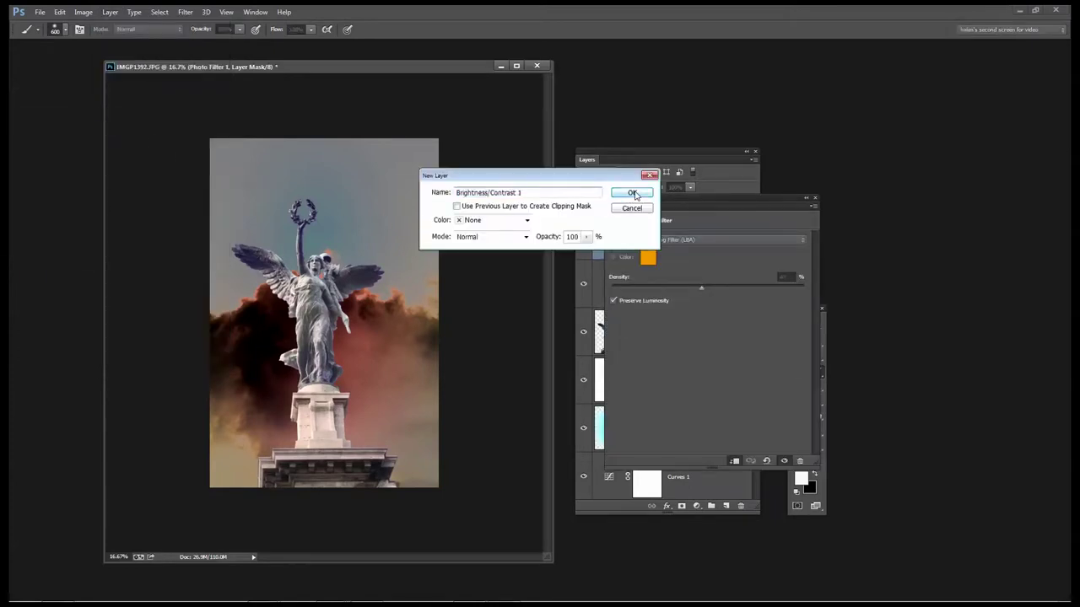
drag(684, 205, 535, 260)
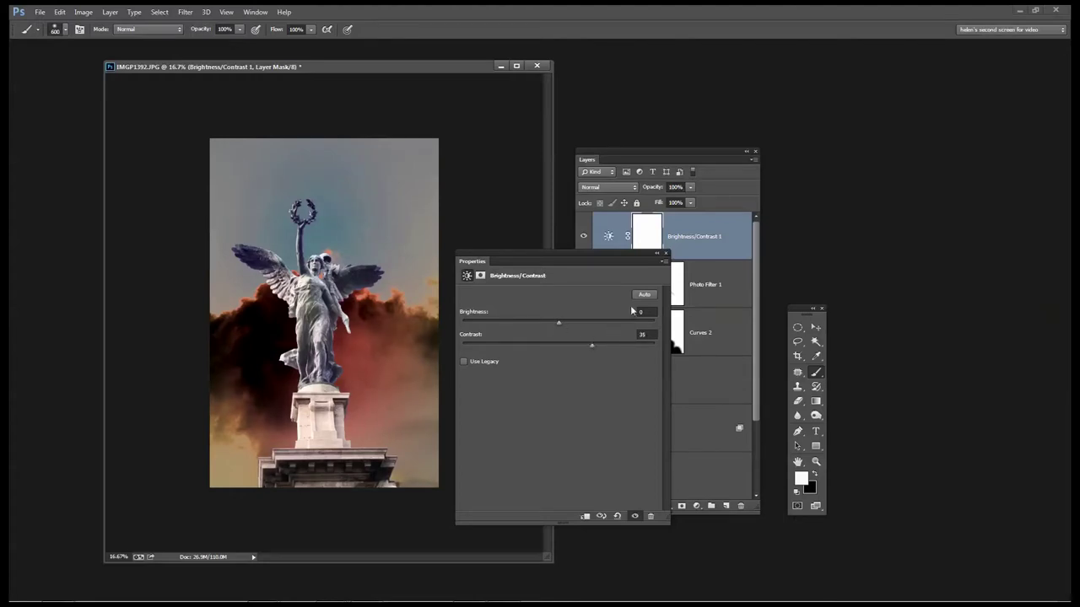
click(666, 256)
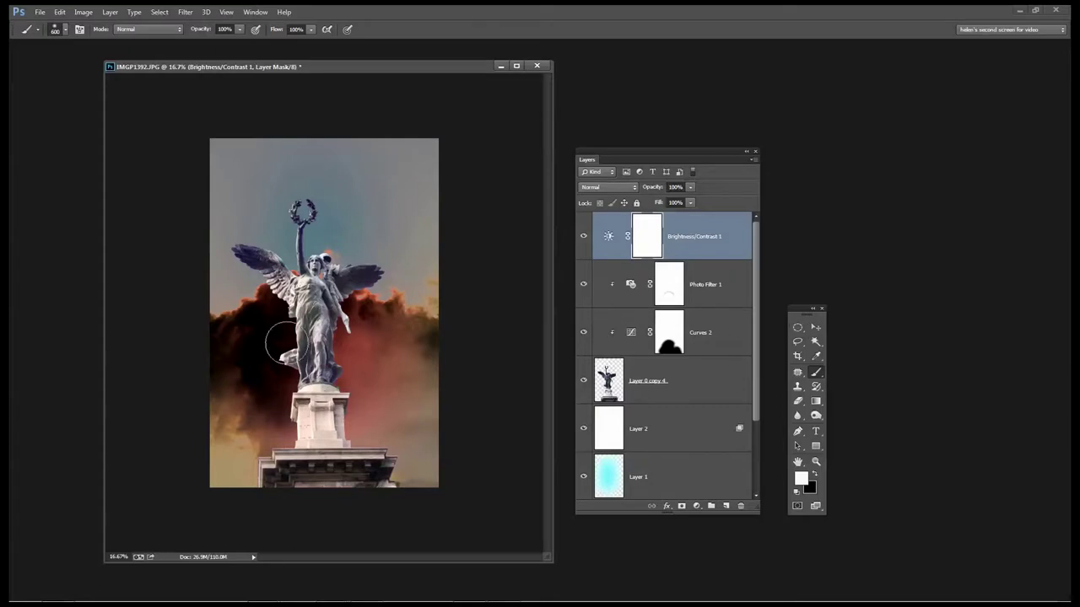
Enlarge the edited statue image and place the original photo, IMGP1392 copy 3, beside it for comparison.
key(z)
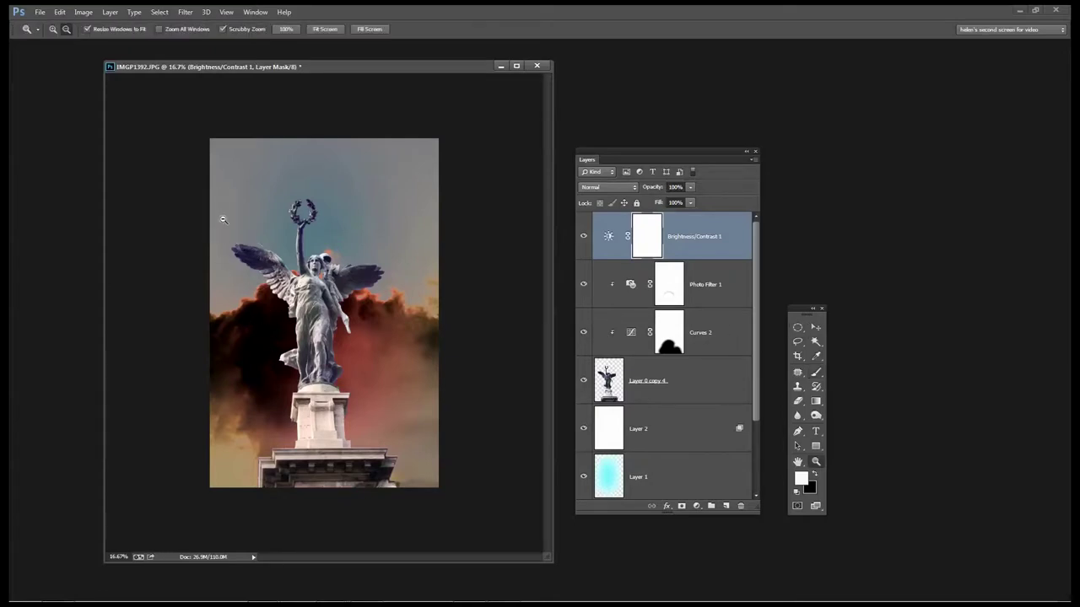
click(288, 325)
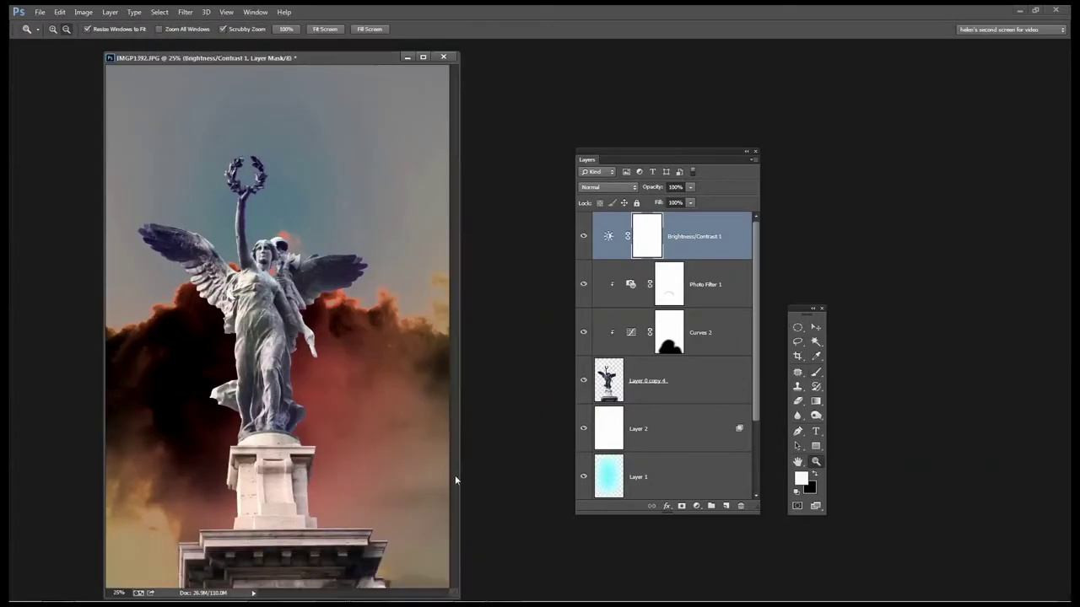
drag(458, 478, 567, 477)
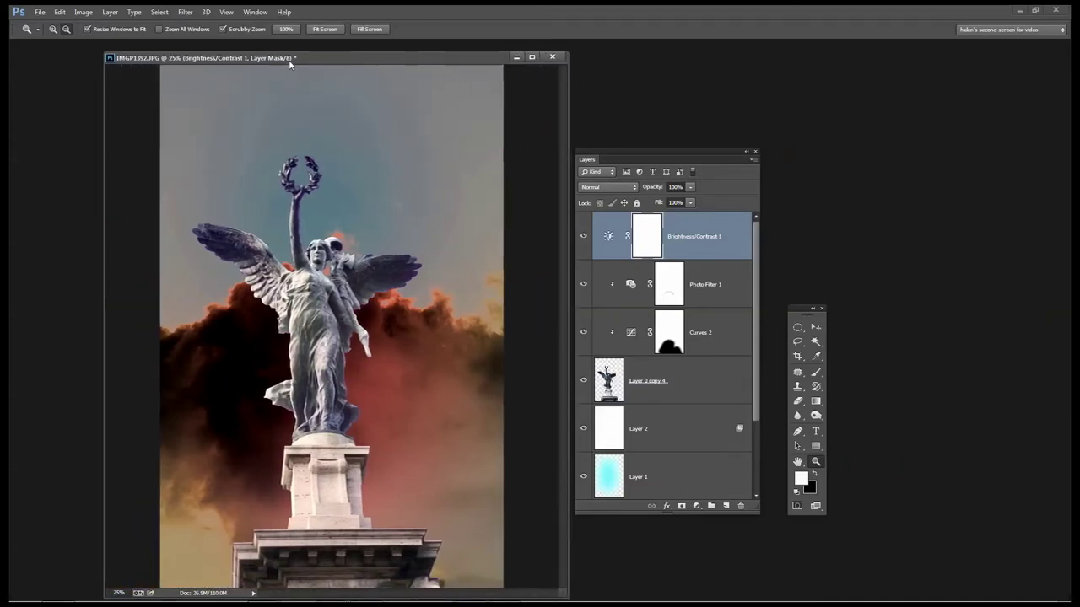
drag(290, 63, 235, 61)
click(255, 11)
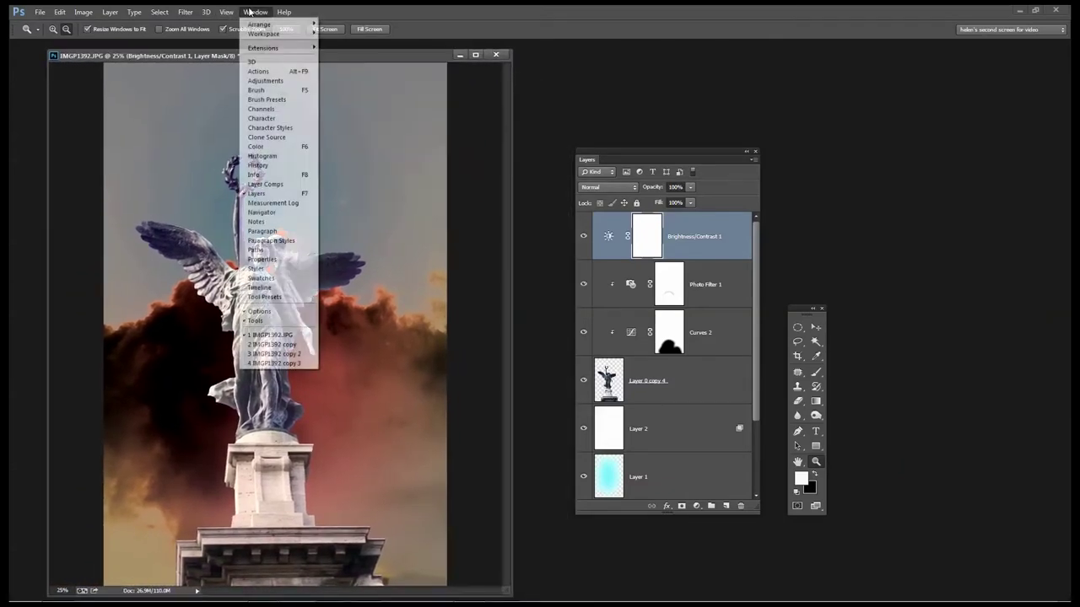
click(301, 365)
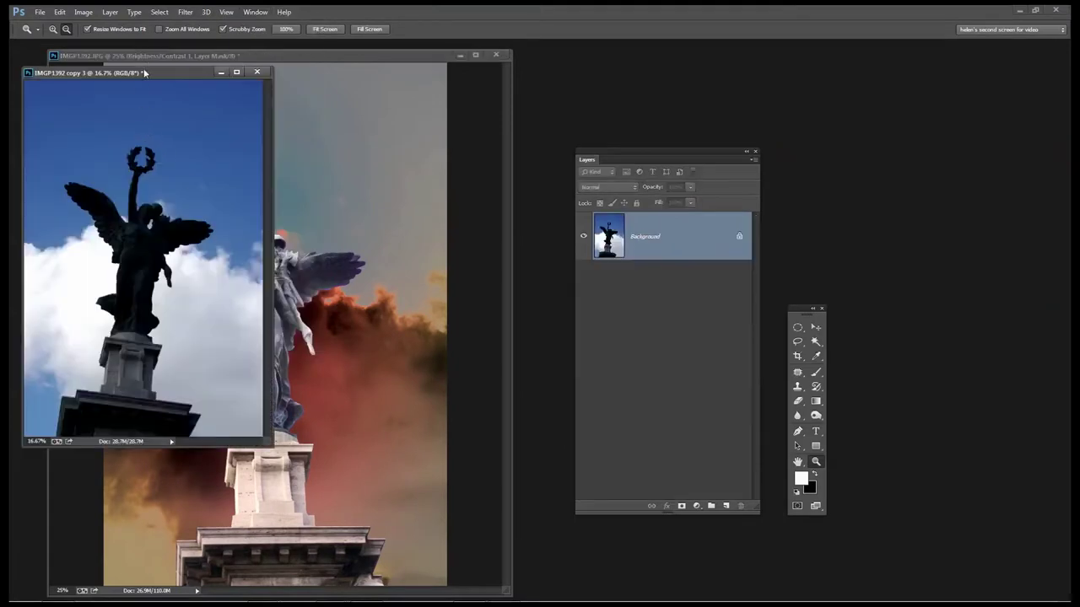
drag(147, 74, 648, 97)
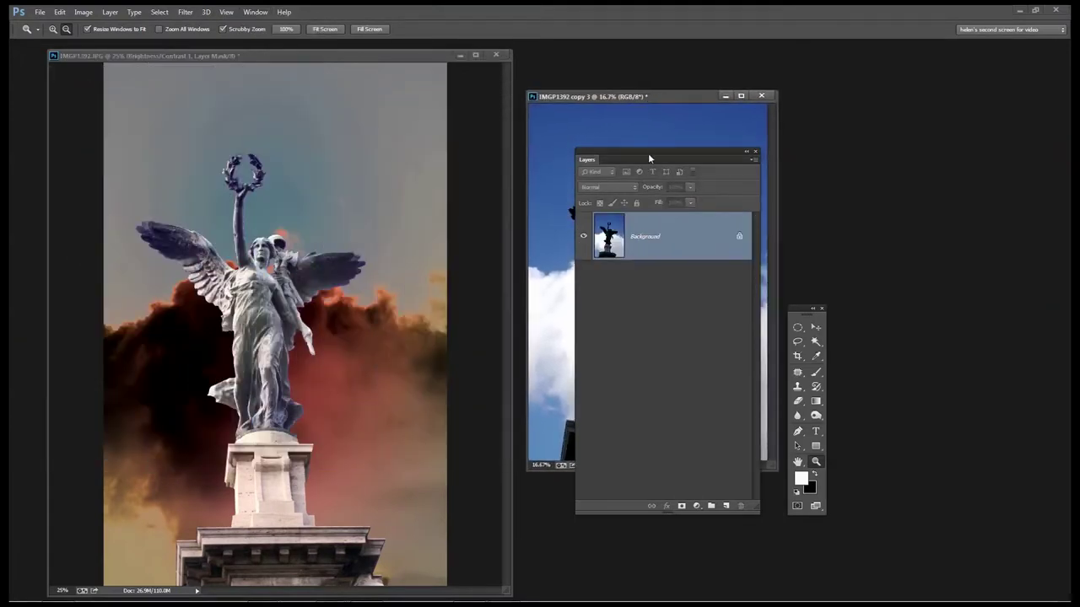
drag(649, 158, 916, 82)
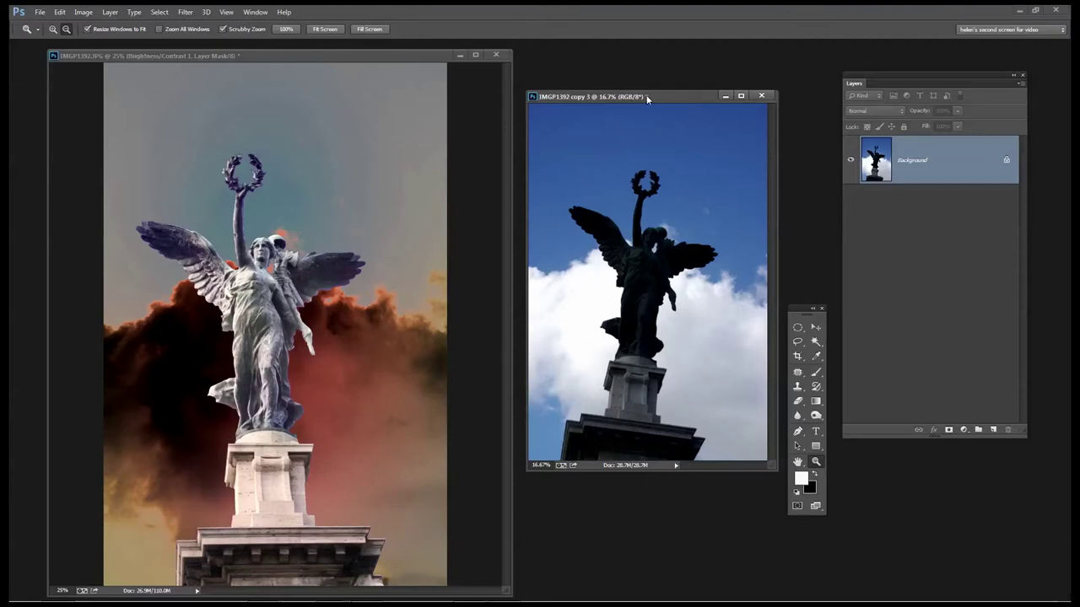
drag(647, 98, 653, 111)
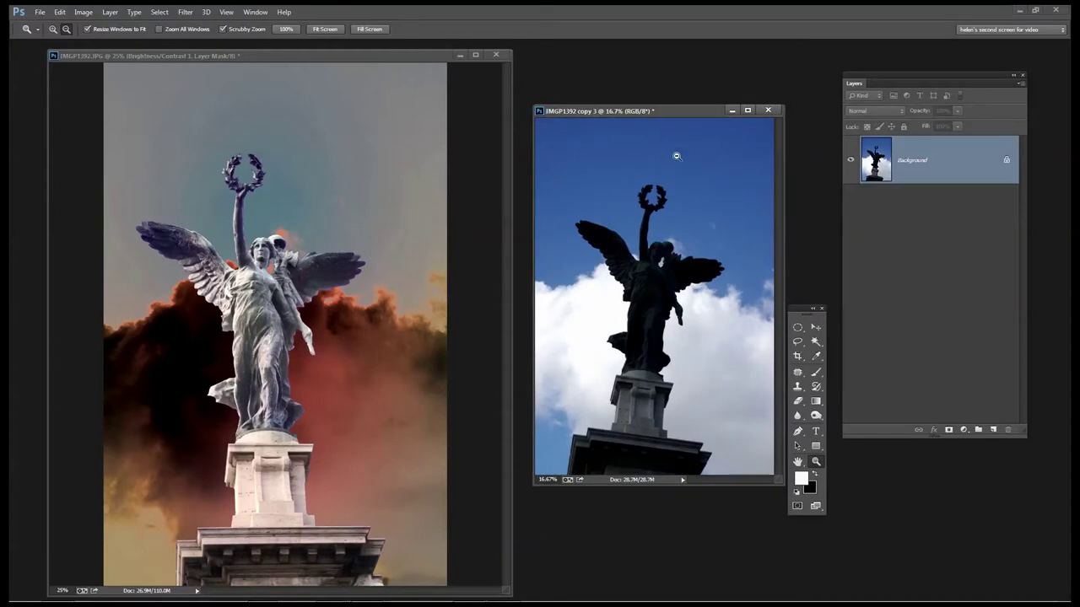
Clip the Brightness/Contrast adjustment to the statue layer and stamp all visible layers into a new top layer.
click(405, 56)
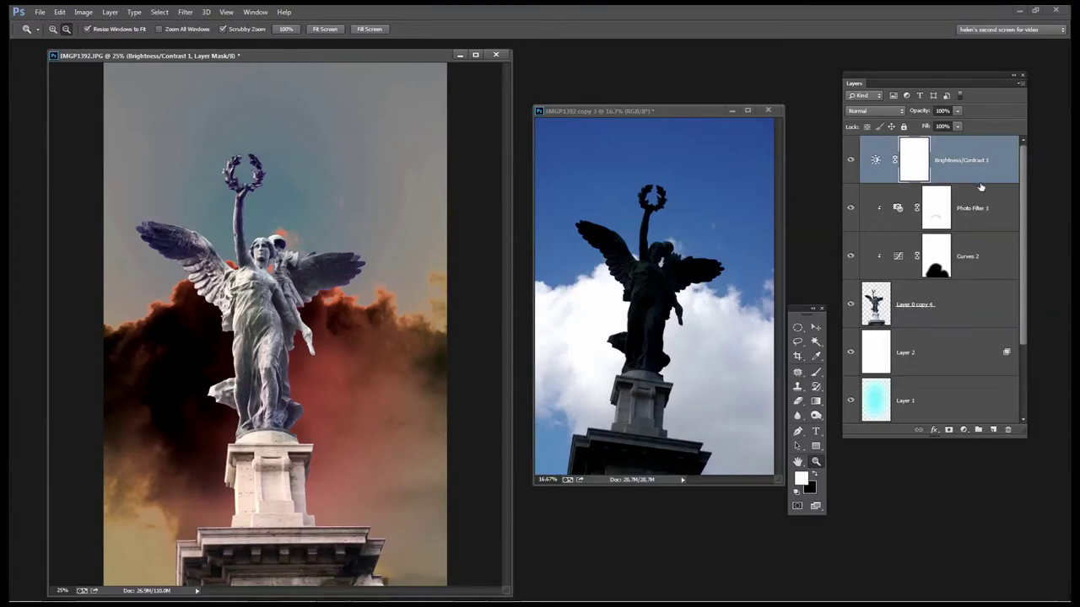
key(ctrl+2)
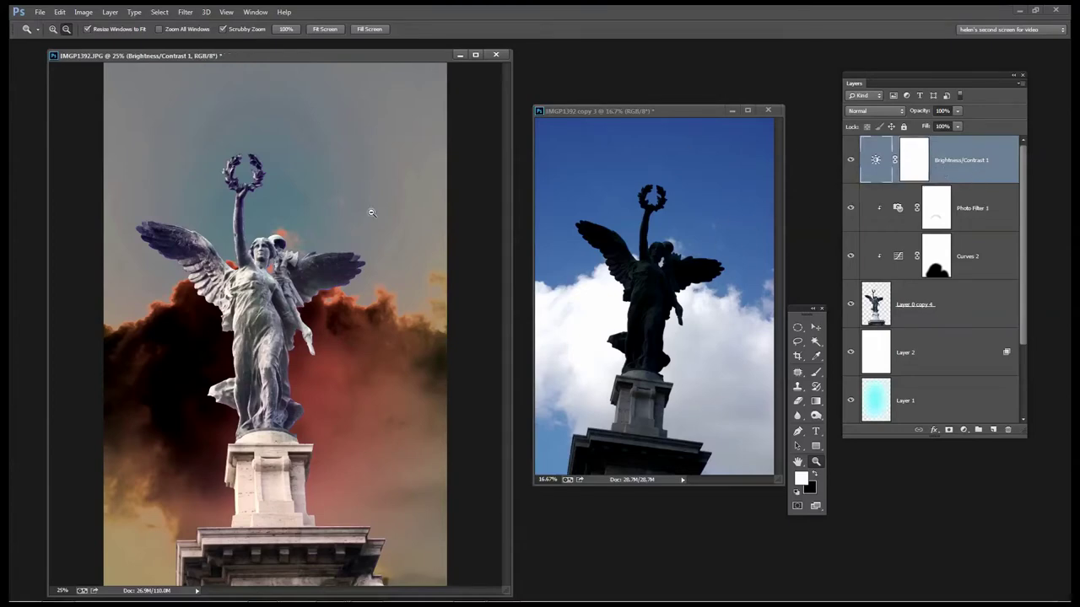
click(109, 12)
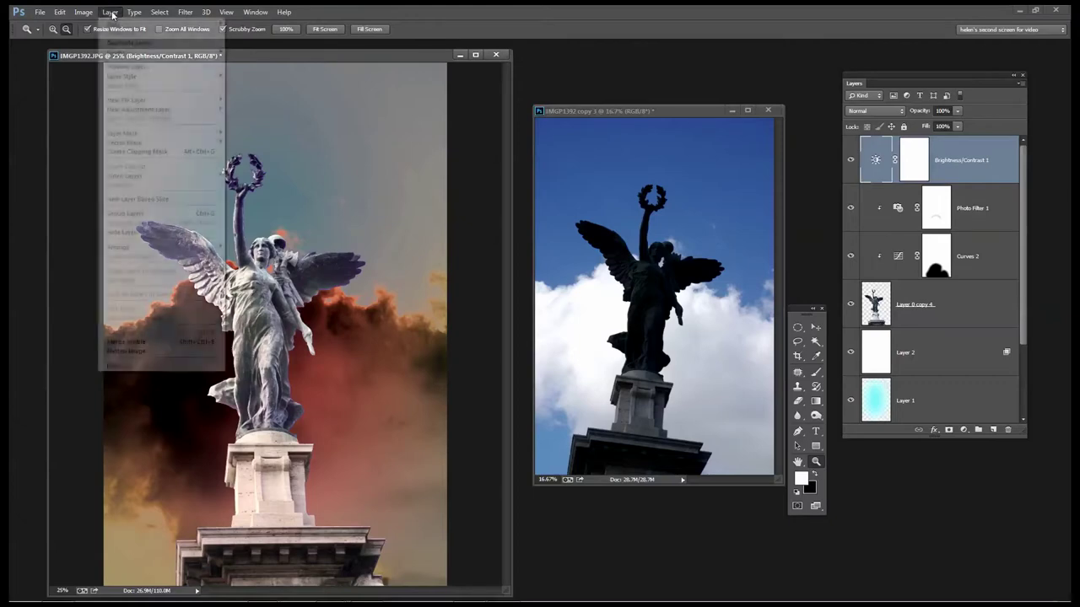
click(167, 154)
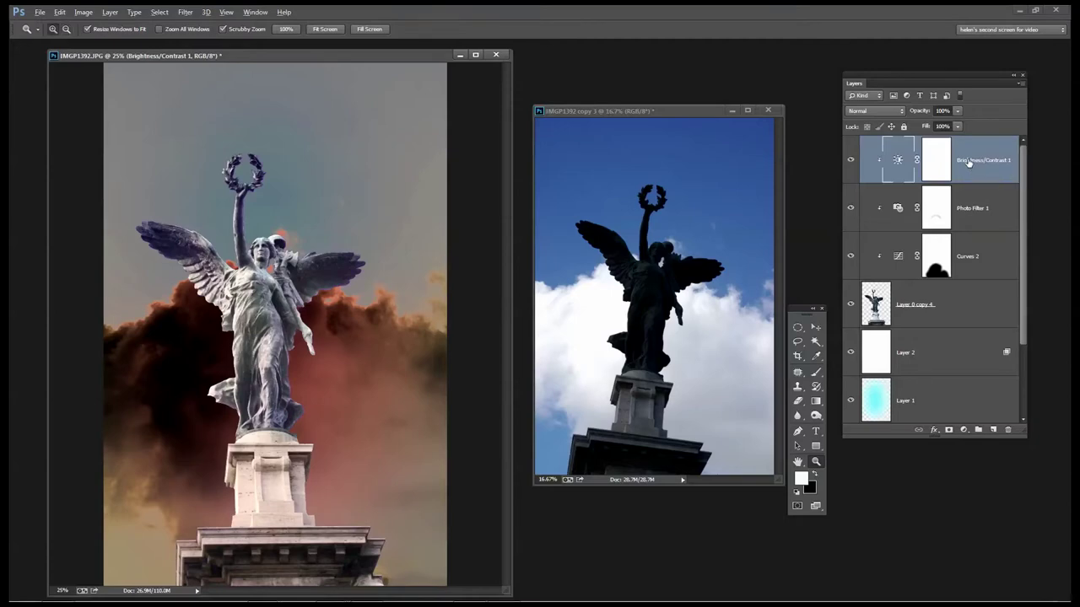
key(ctrl+shift+alt+e)
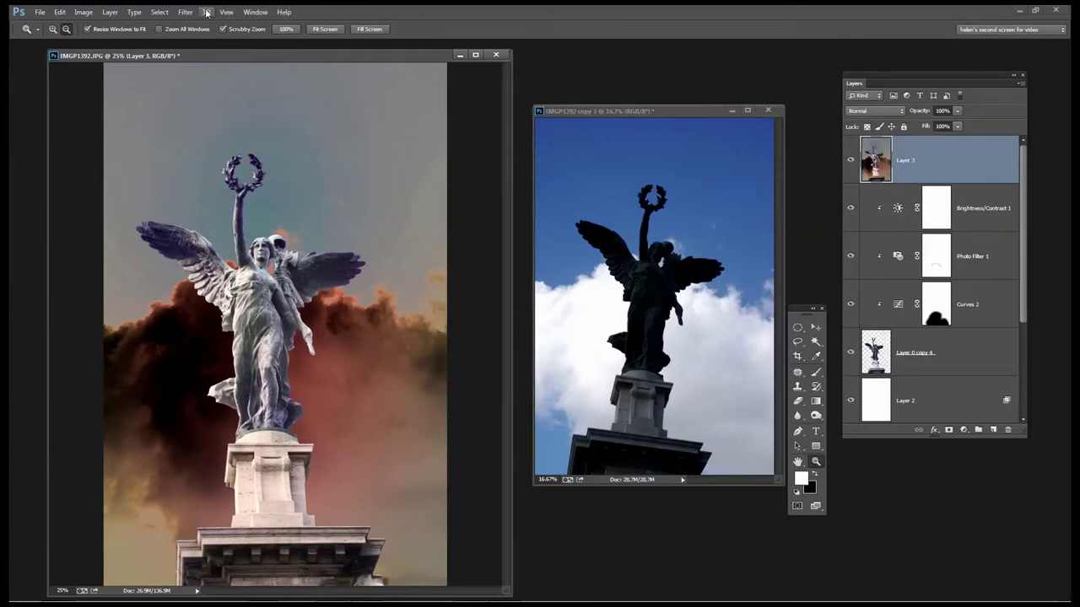
Open Add Noise for the stamped layer and compare its color and distribution options on the statue's face, keeping Monochromatic and Gaussian.
click(188, 13)
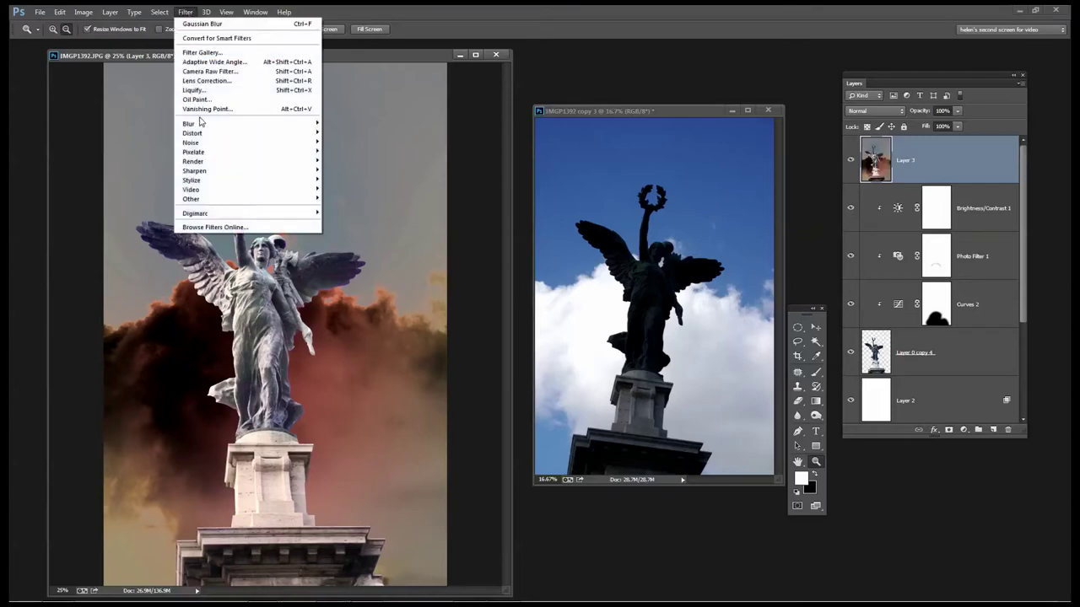
mouse_move(204, 146)
click(166, 148)
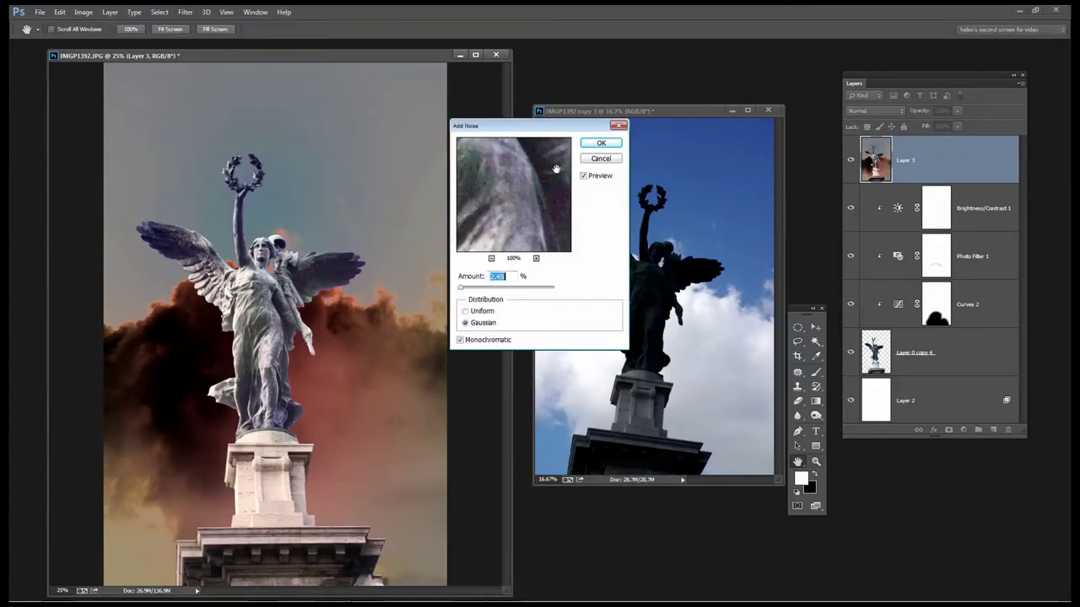
drag(498, 129, 532, 174)
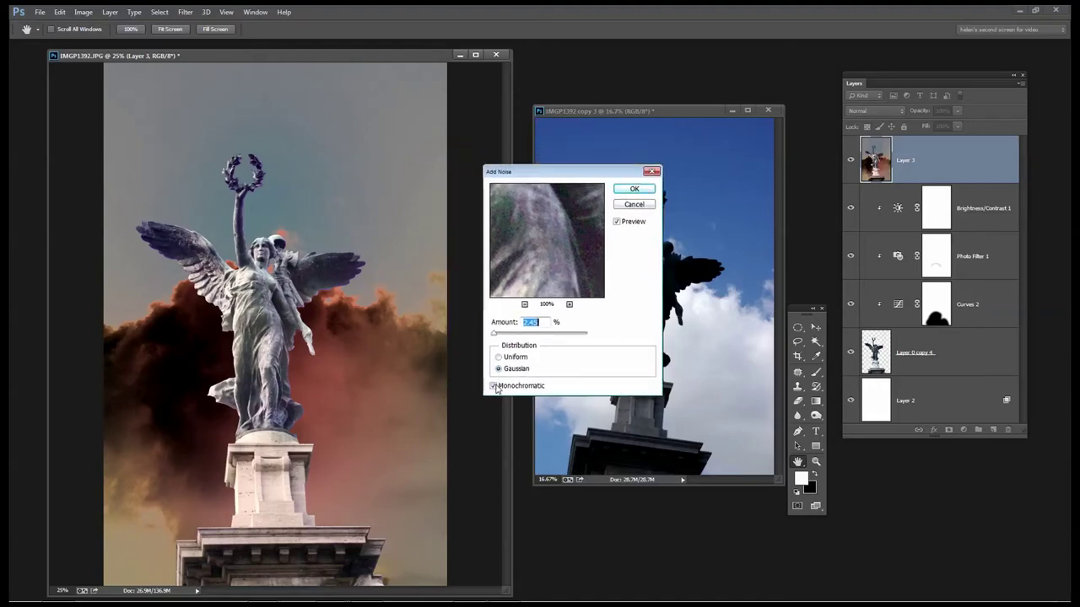
click(492, 386)
click(493, 386)
mouse_move(553, 254)
mouse_down()
mouse_move(550, 244)
mouse_move(546, 255)
mouse_up()
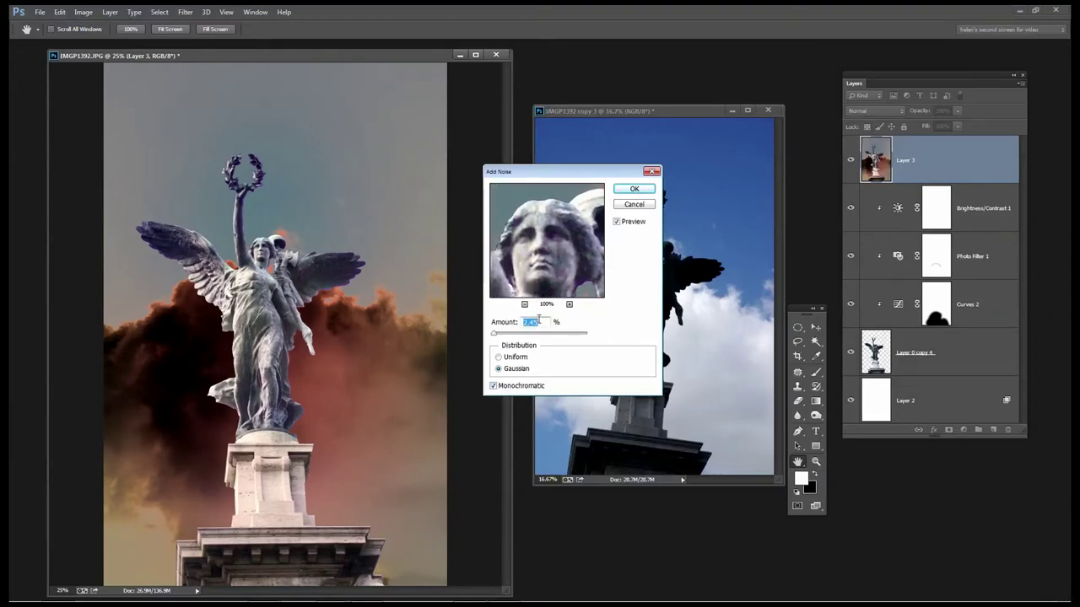
click(498, 369)
drag(563, 260, 544, 259)
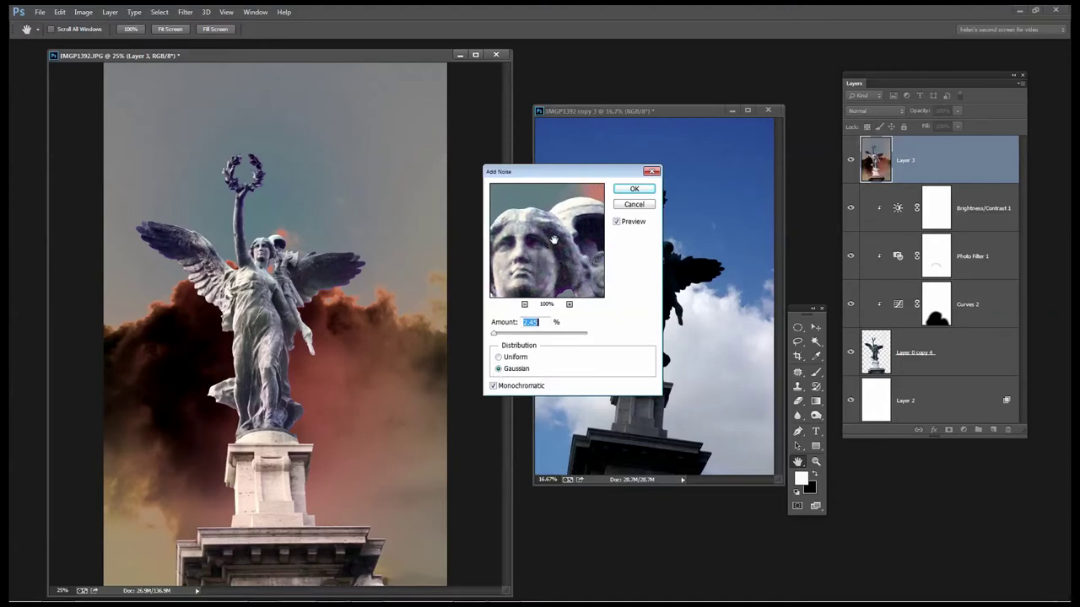
click(499, 357)
click(499, 369)
Set the noise amount to 4% and apply it to the stamped layer.
click(494, 336)
drag(494, 336, 496, 336)
text(4)
key(Tab)
click(633, 189)
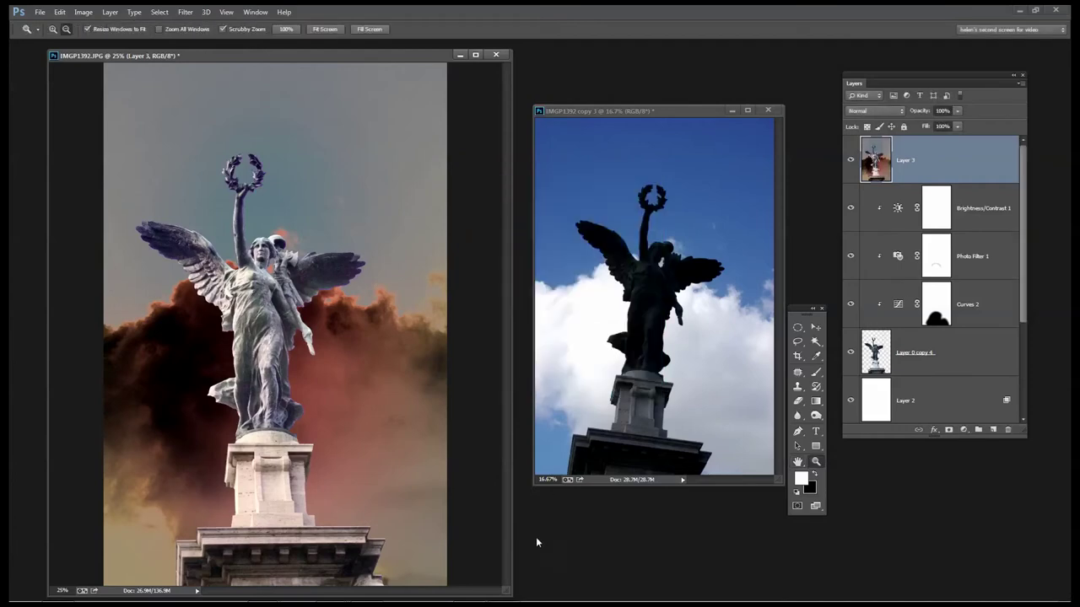